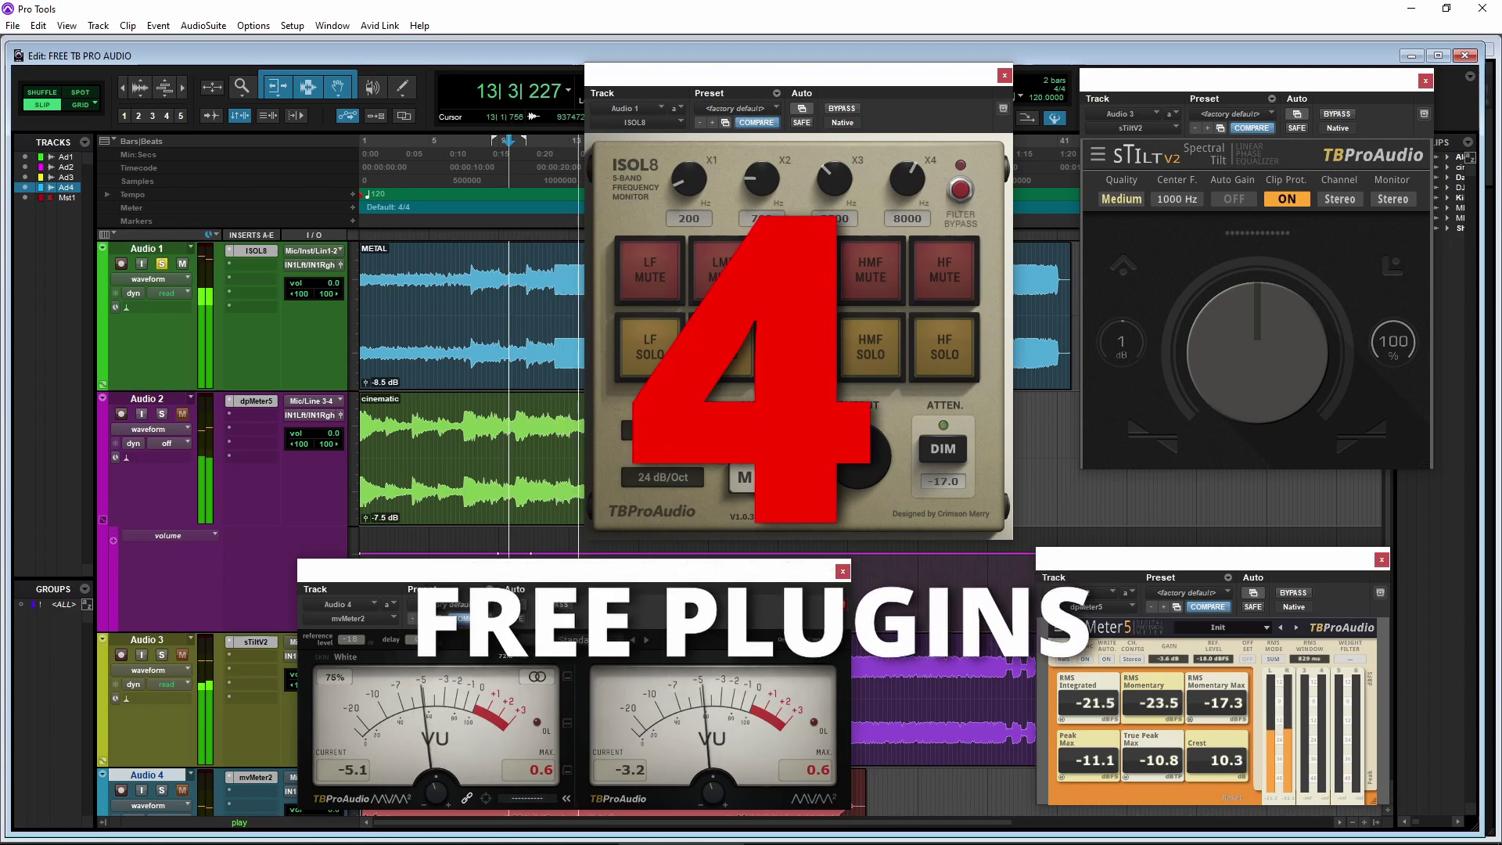
Briefly solo and mute ISOL8's high-mid, low-mid and mid bands, then solo low-mid
{"action": "left_click", "coordinate": [869, 348]}
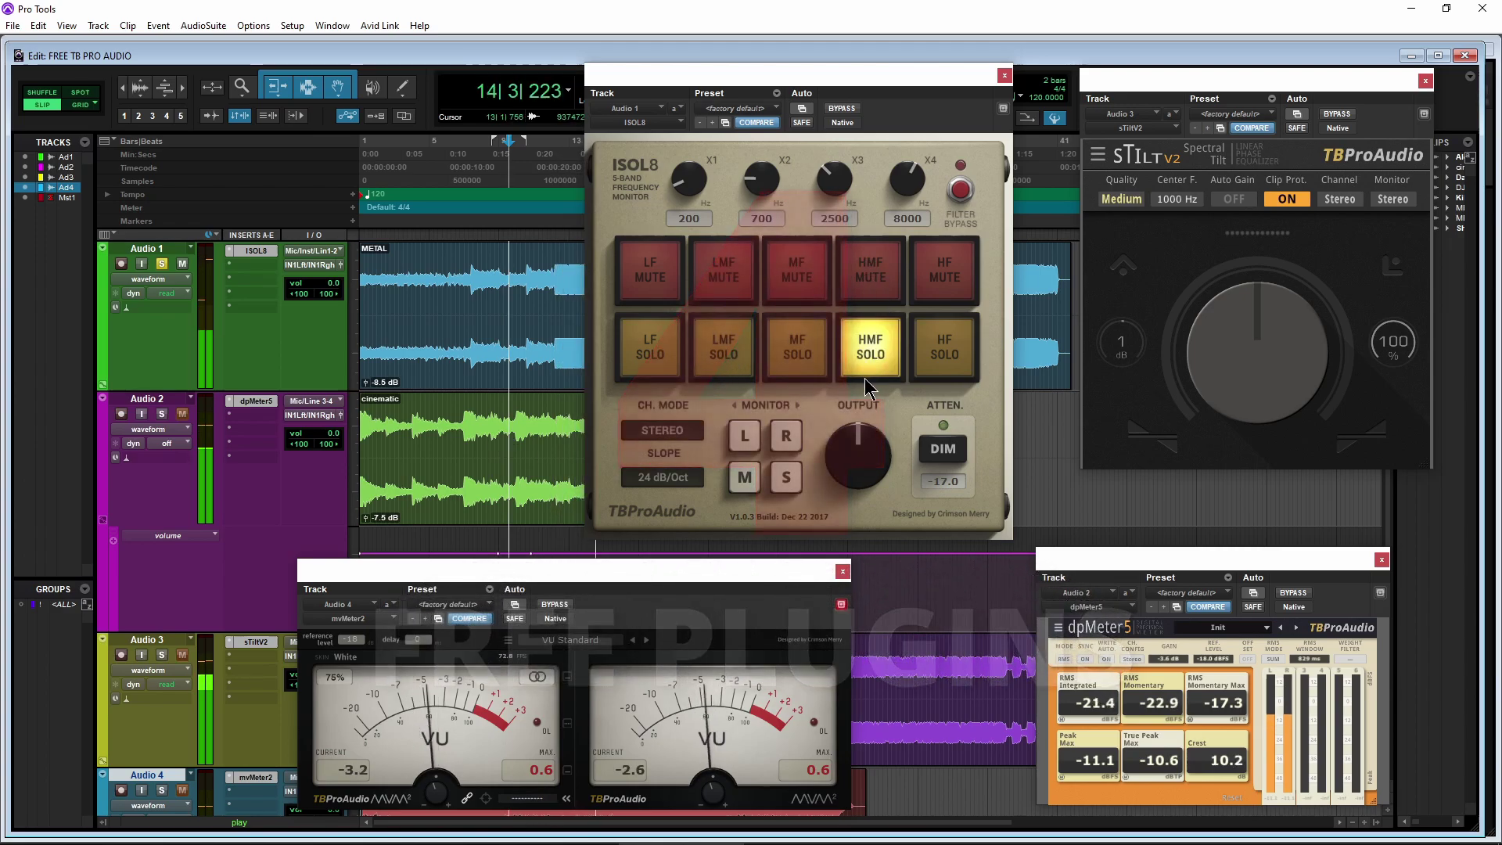
{"action": "left_click", "coordinate": [869, 348]}
{"action": "left_click", "coordinate": [723, 272]}
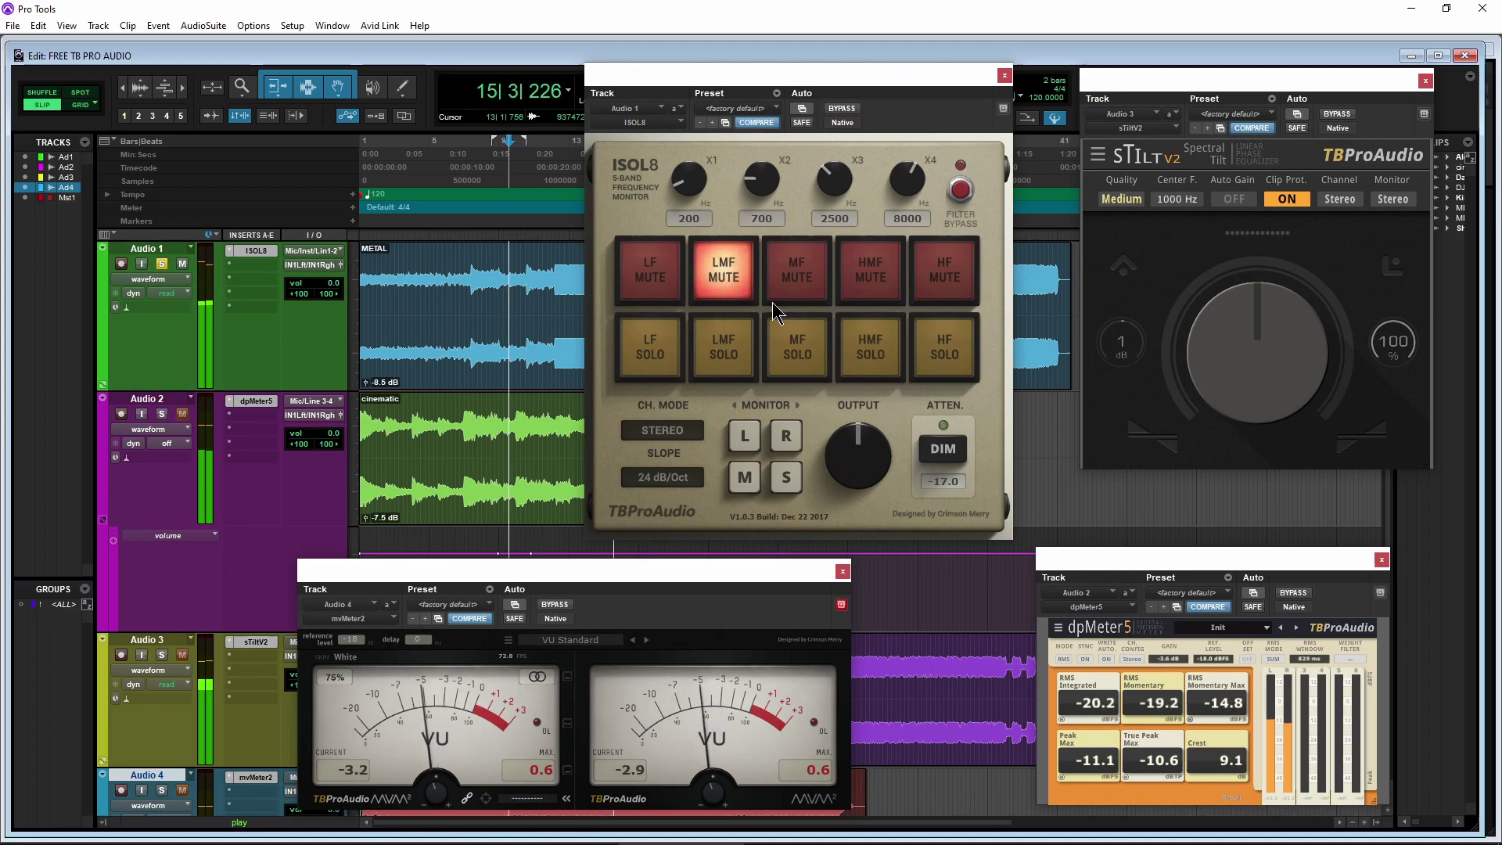
{"action": "left_click", "coordinate": [796, 270]}
{"action": "left_click", "coordinate": [797, 270]}
{"action": "left_click", "coordinate": [724, 273]}
{"action": "left_click", "coordinate": [723, 347]}
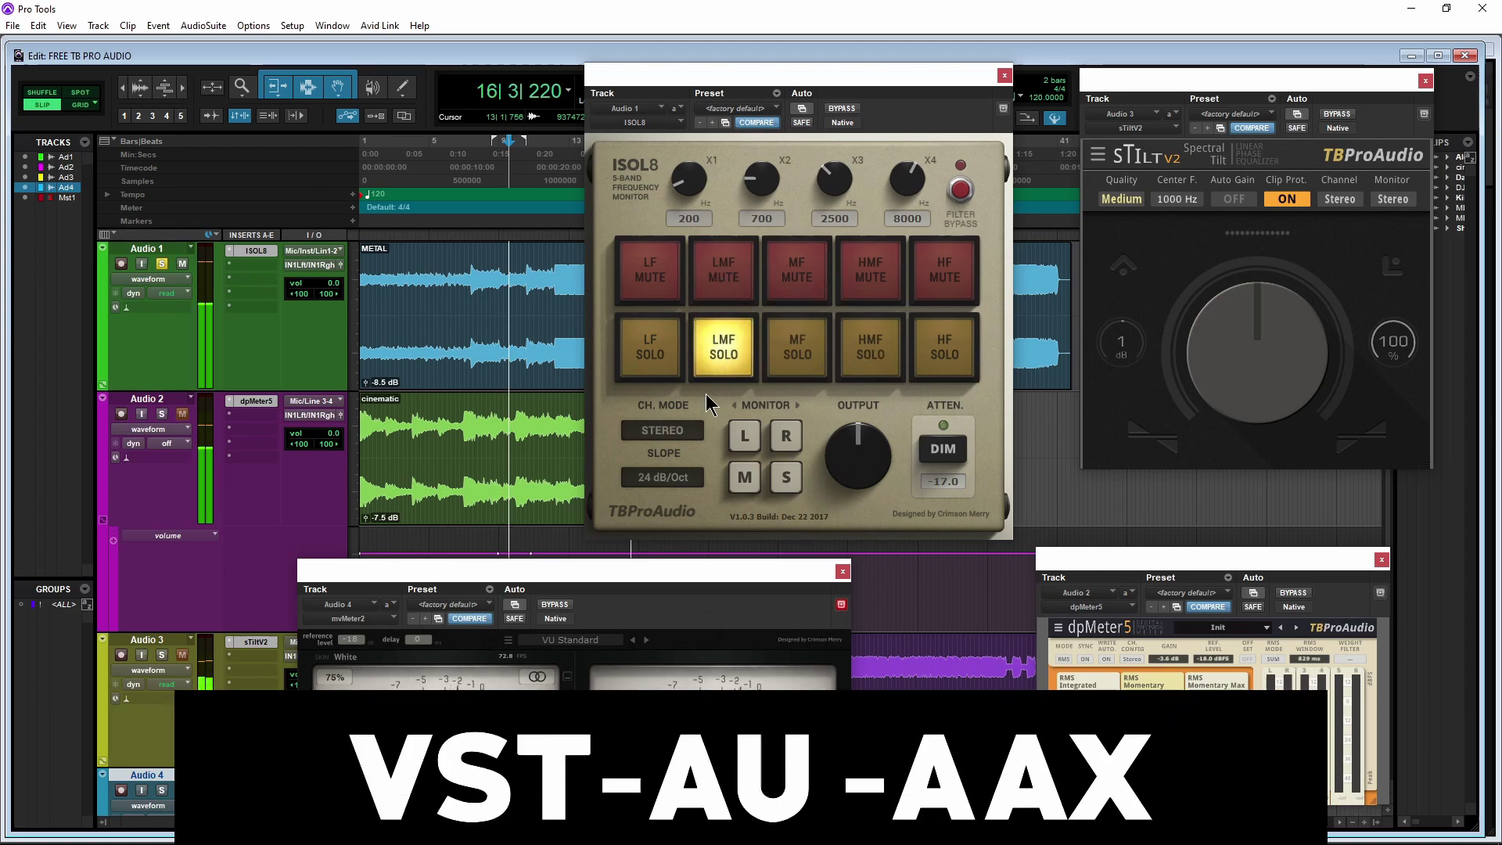
Audition ISOL8's side and left-channel monitors, then return to normal stereo monitoring
{"action": "left_click", "coordinate": [787, 477]}
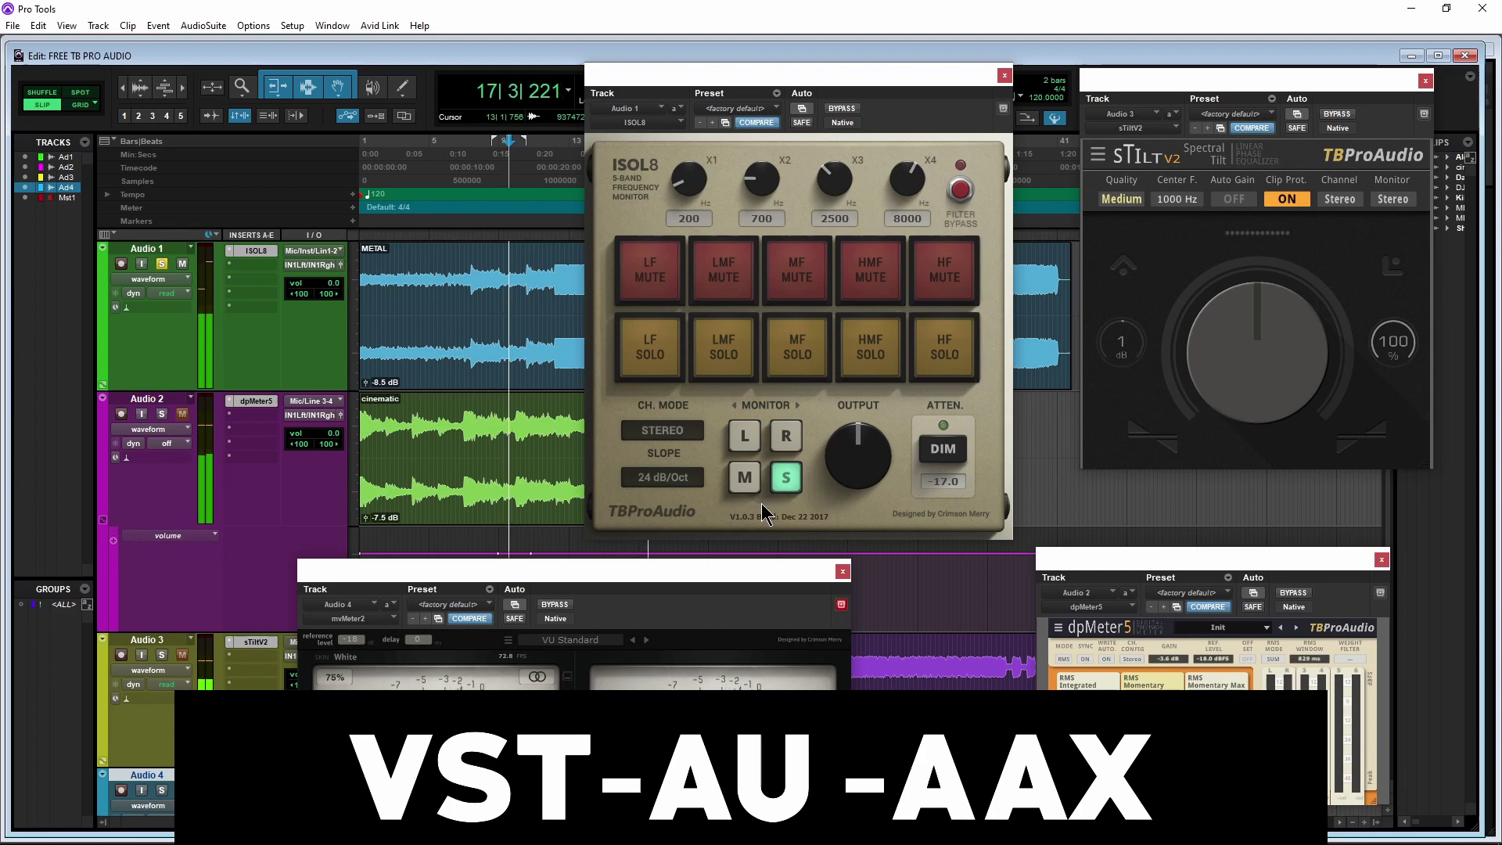
{"action": "left_click", "coordinate": [744, 478]}
{"action": "left_click", "coordinate": [744, 435]}
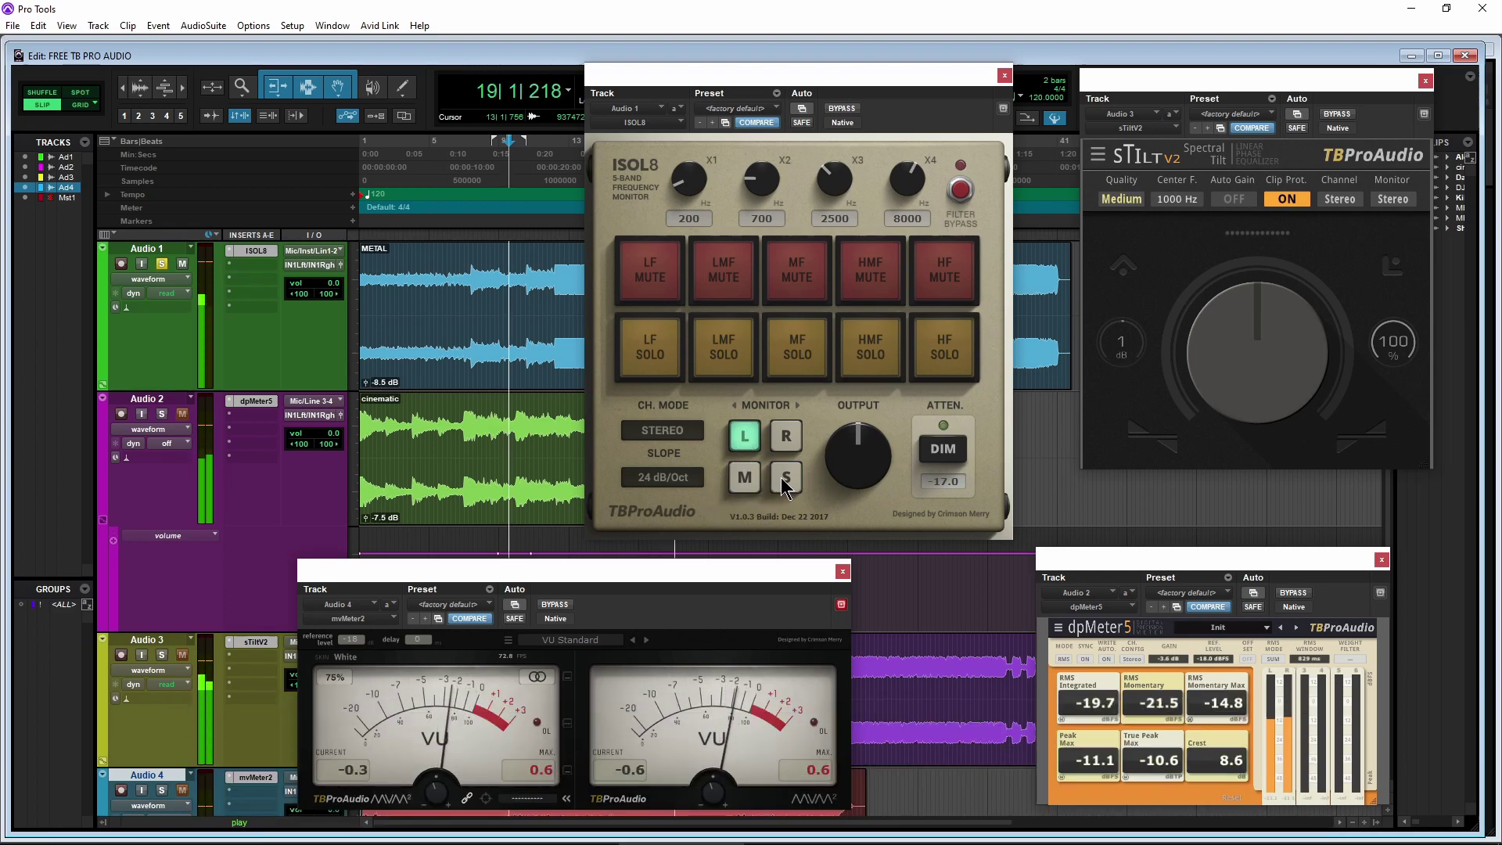
{"action": "left_click", "coordinate": [787, 477]}
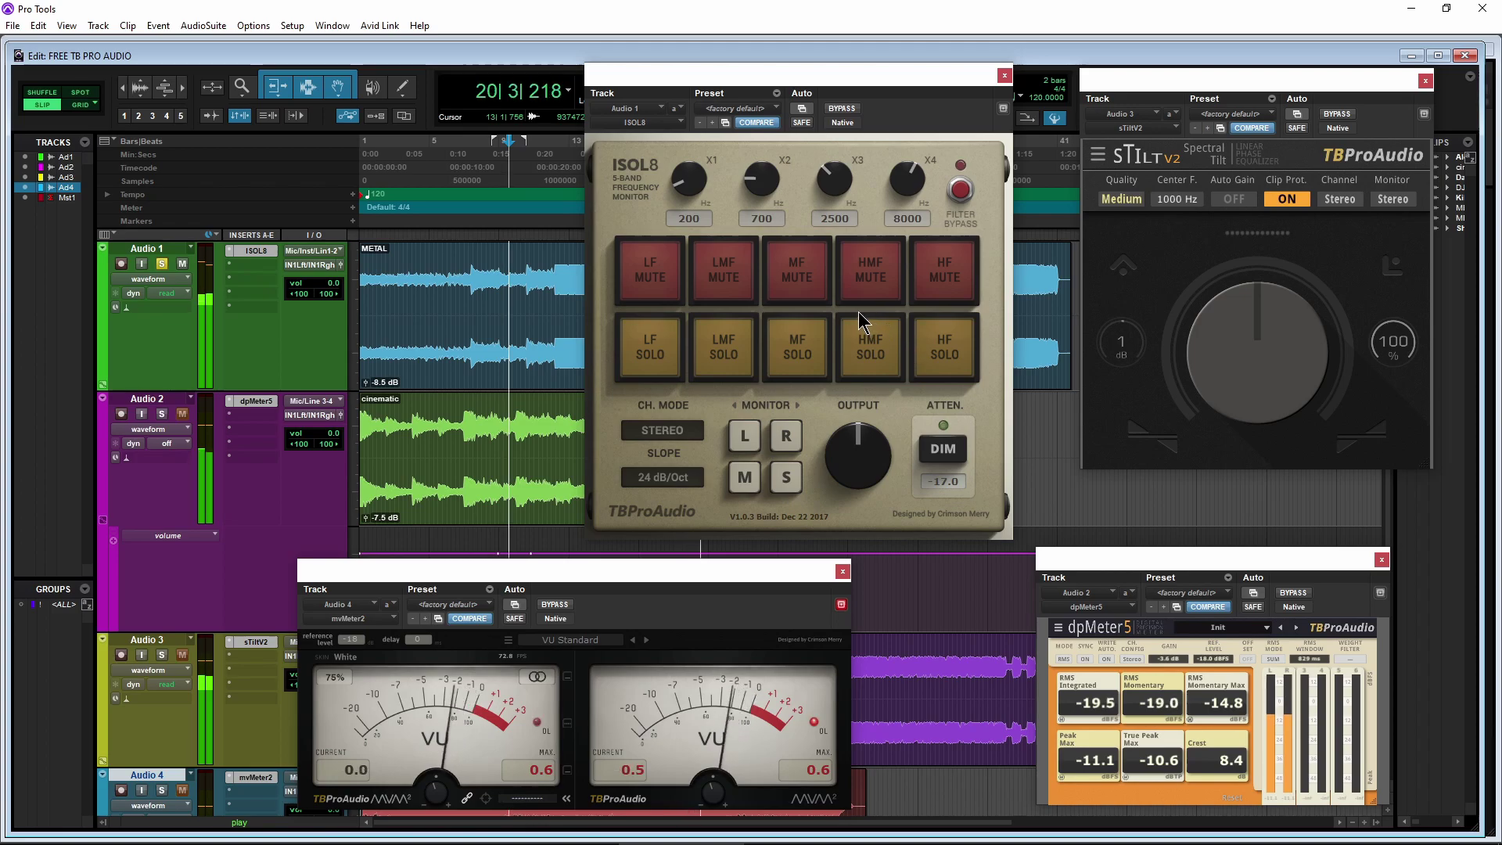
Stop playback, keep stereo channel mode and 24 dB/Oct slope, and solo ISOL8's low band
{"action": "key", "text": "space"}
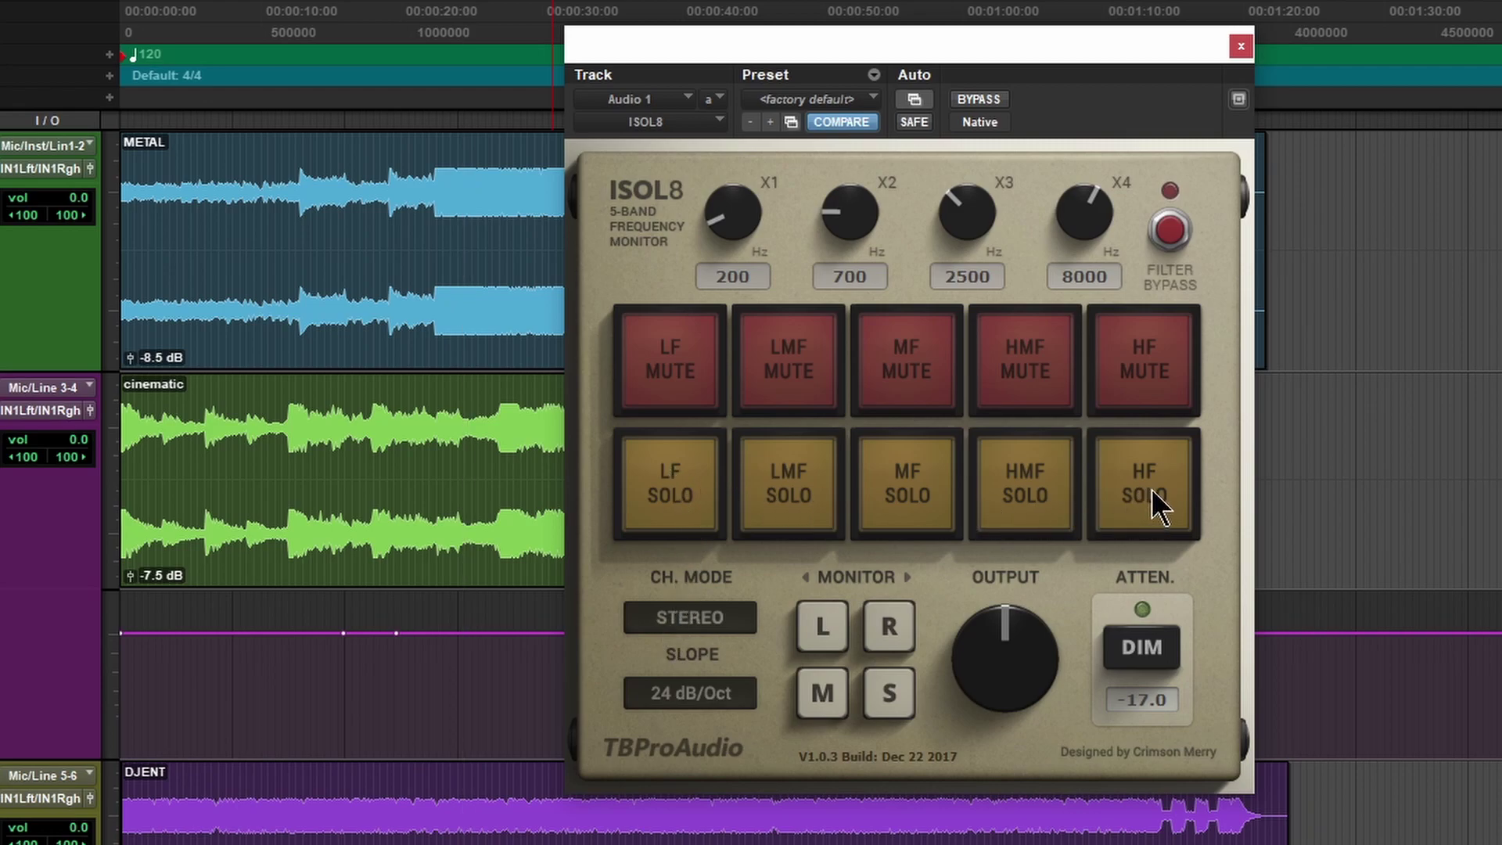
{"action": "left_click", "coordinate": [704, 610]}
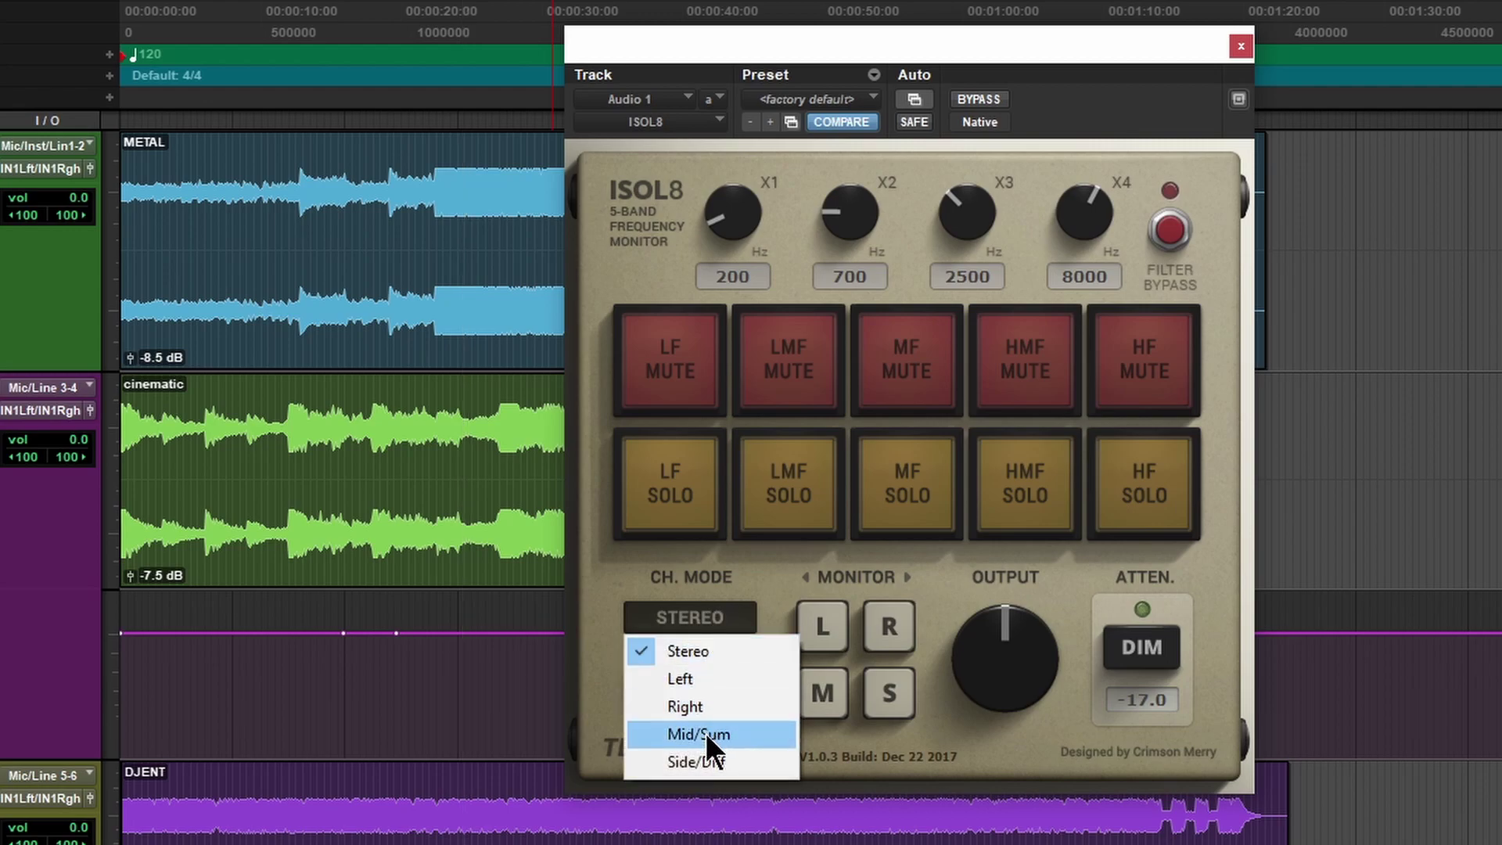
{"action": "left_click", "coordinate": [764, 595]}
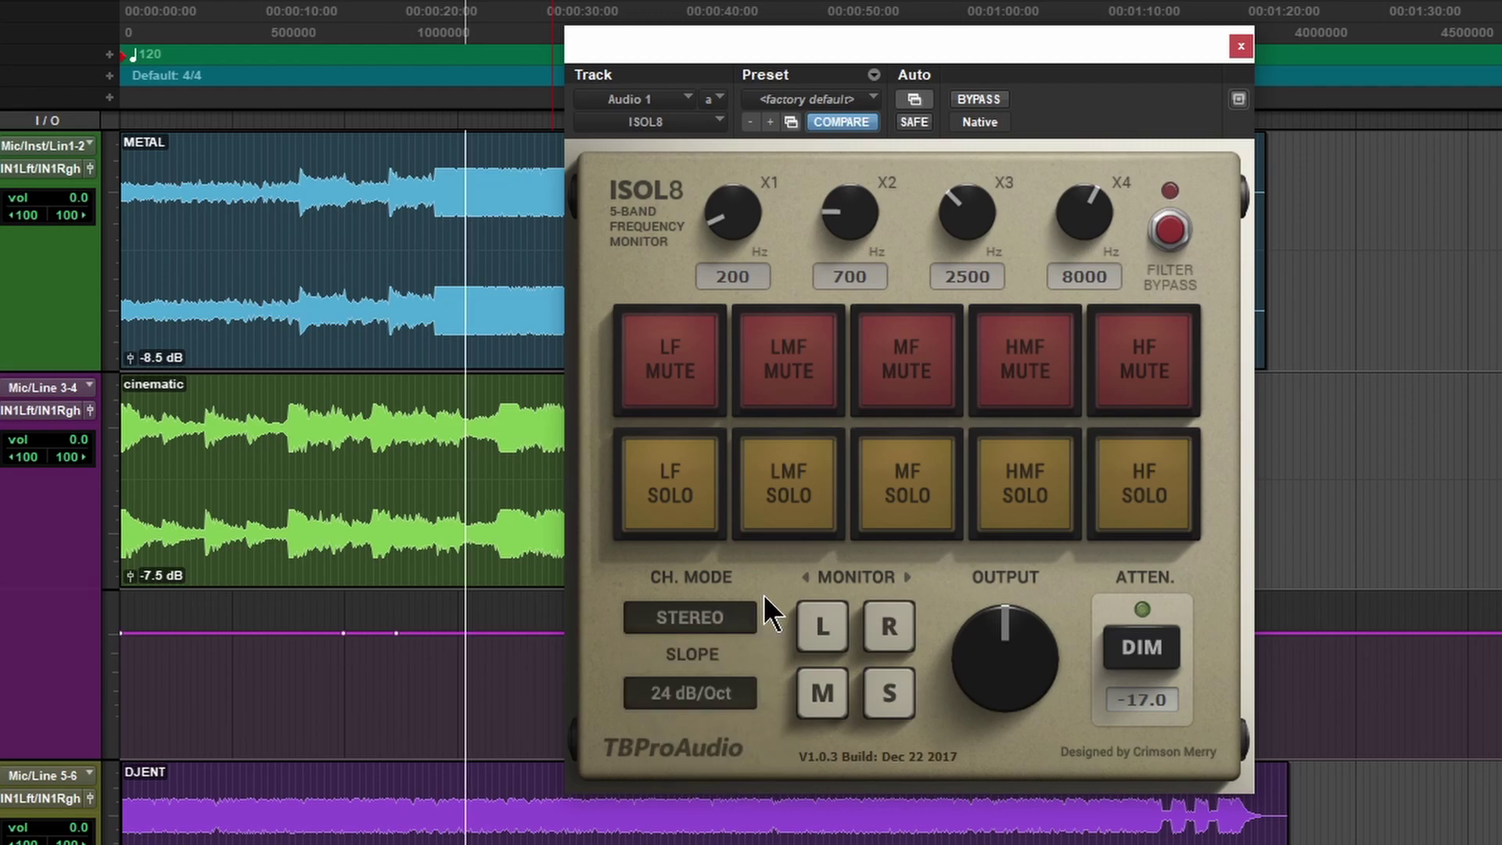
{"action": "left_click", "coordinate": [680, 699]}
{"action": "left_click", "coordinate": [688, 726]}
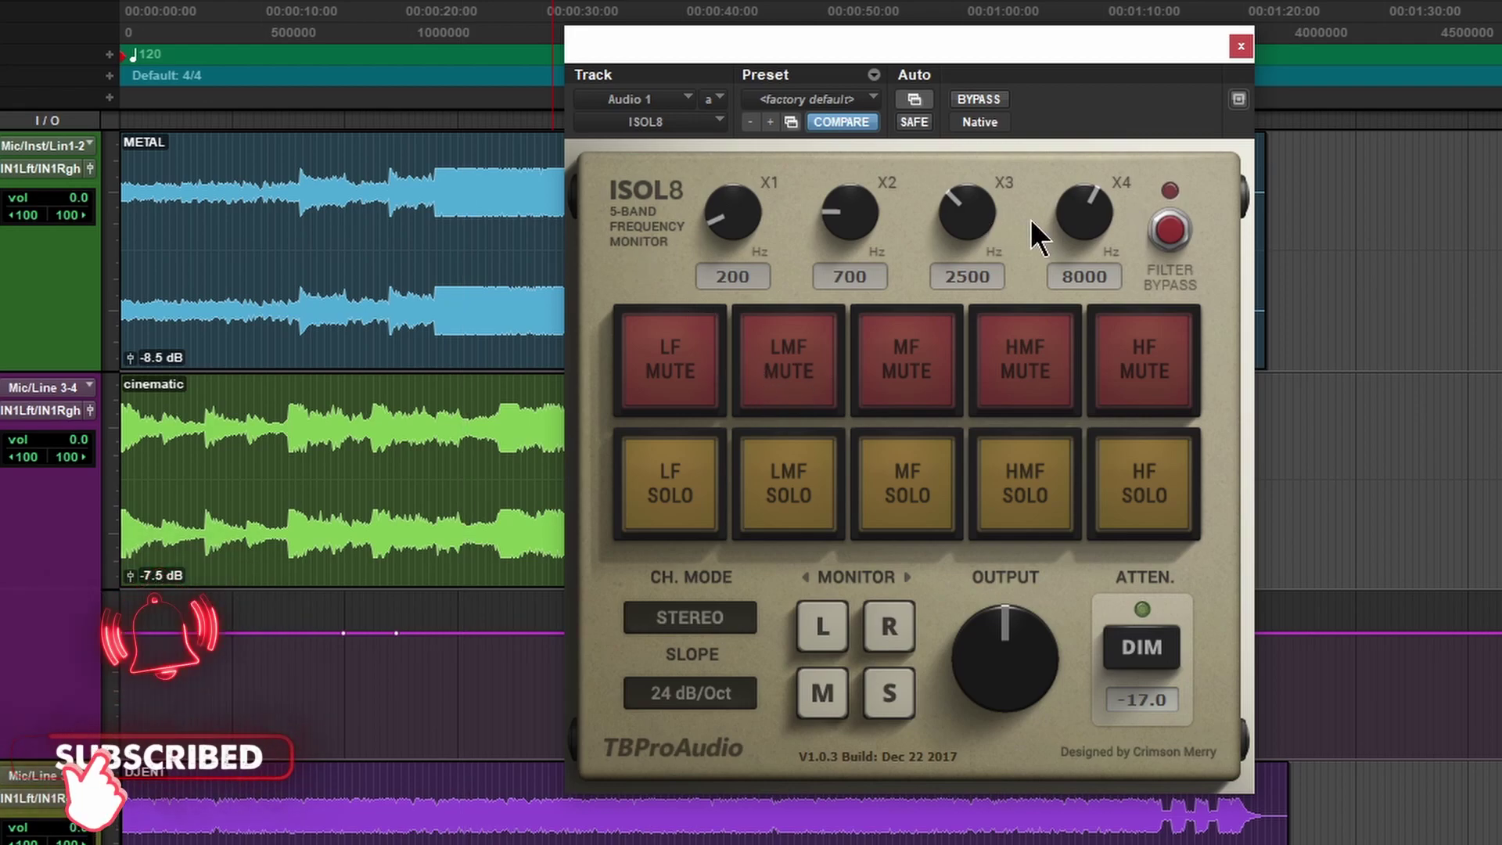
{"action": "left_click", "coordinate": [670, 483]}
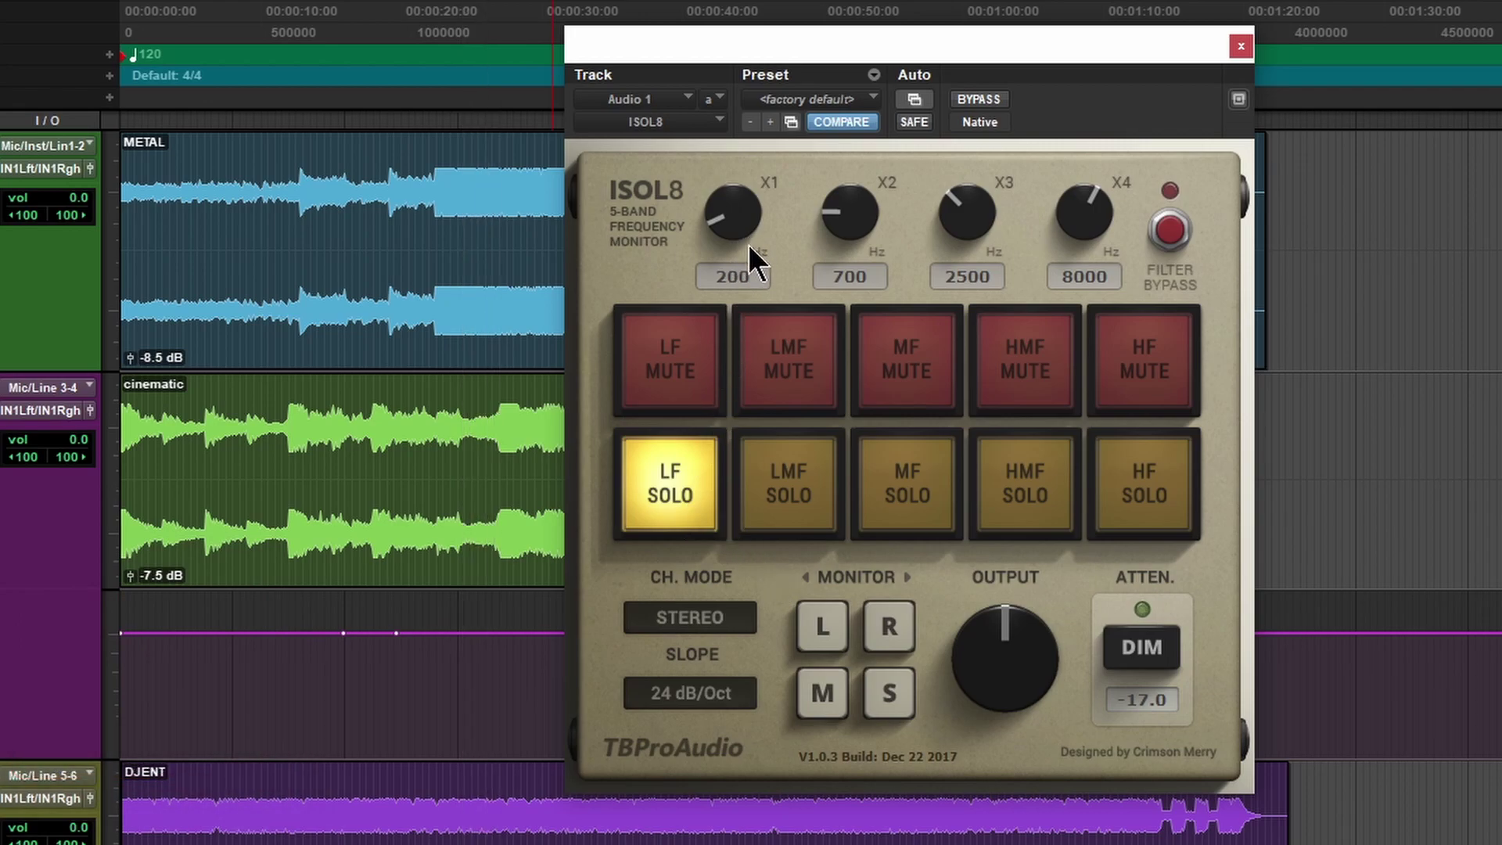
Sweep crossovers X1 and X2 upward, restore them to 200 and 700 Hz, and unsolo the low band
{"action": "left_click_drag", "start_coordinate": [737, 224], "coordinate": [738, 140]}
{"action": "mouse_move", "coordinate": [743, 217]}
{"action": "left_mouse_down"}
{"action": "mouse_move", "coordinate": [736, 193]}
{"action": "mouse_move", "coordinate": [726, 273]}
{"action": "left_mouse_up"}
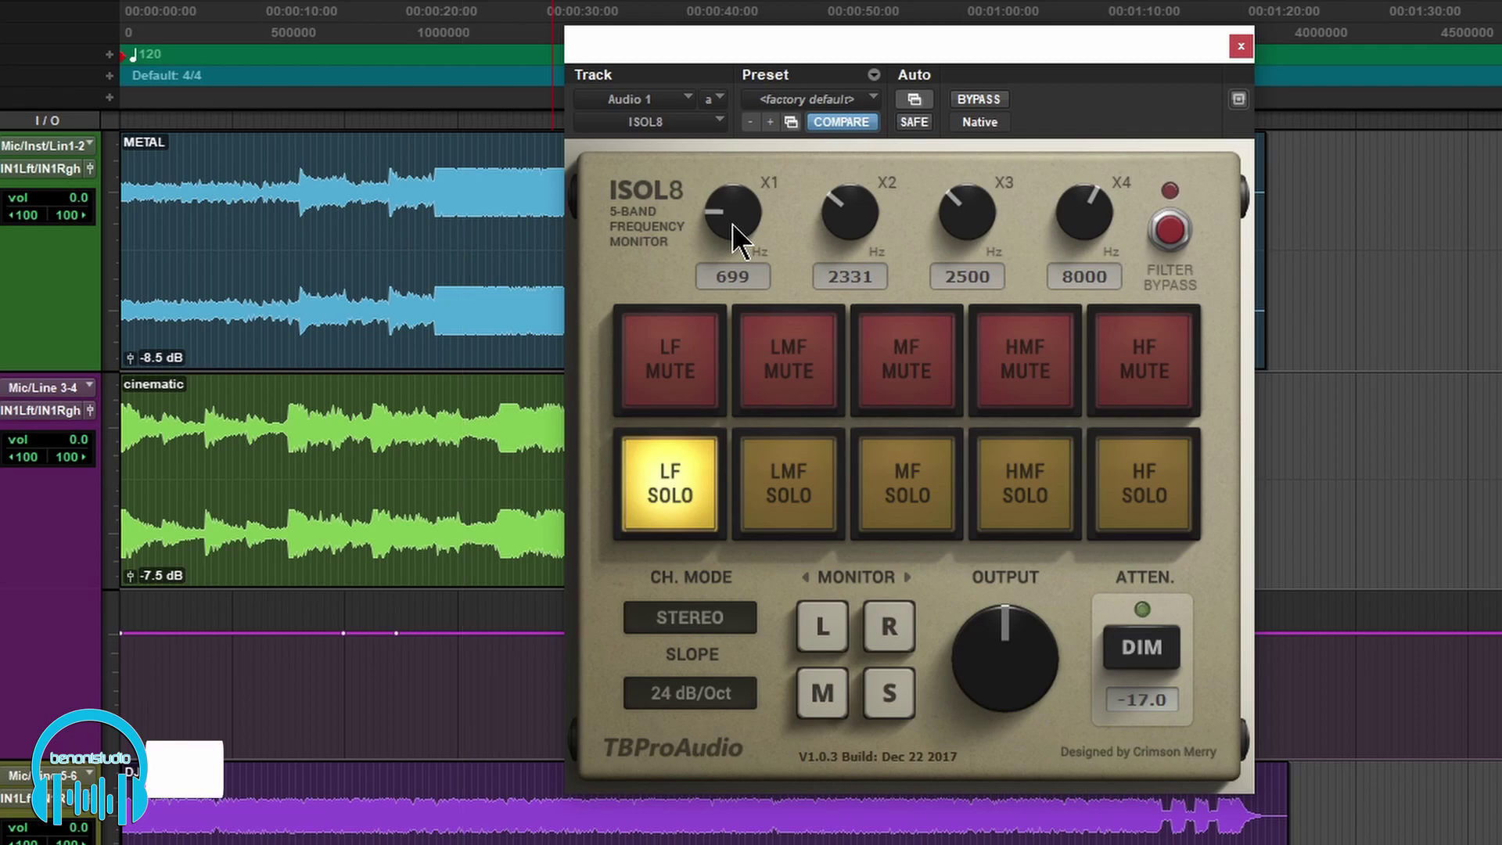
{"action": "left_click_drag", "start_coordinate": [733, 225], "coordinate": [736, 293]}
{"action": "left_click_drag", "start_coordinate": [847, 213], "coordinate": [863, 256]}
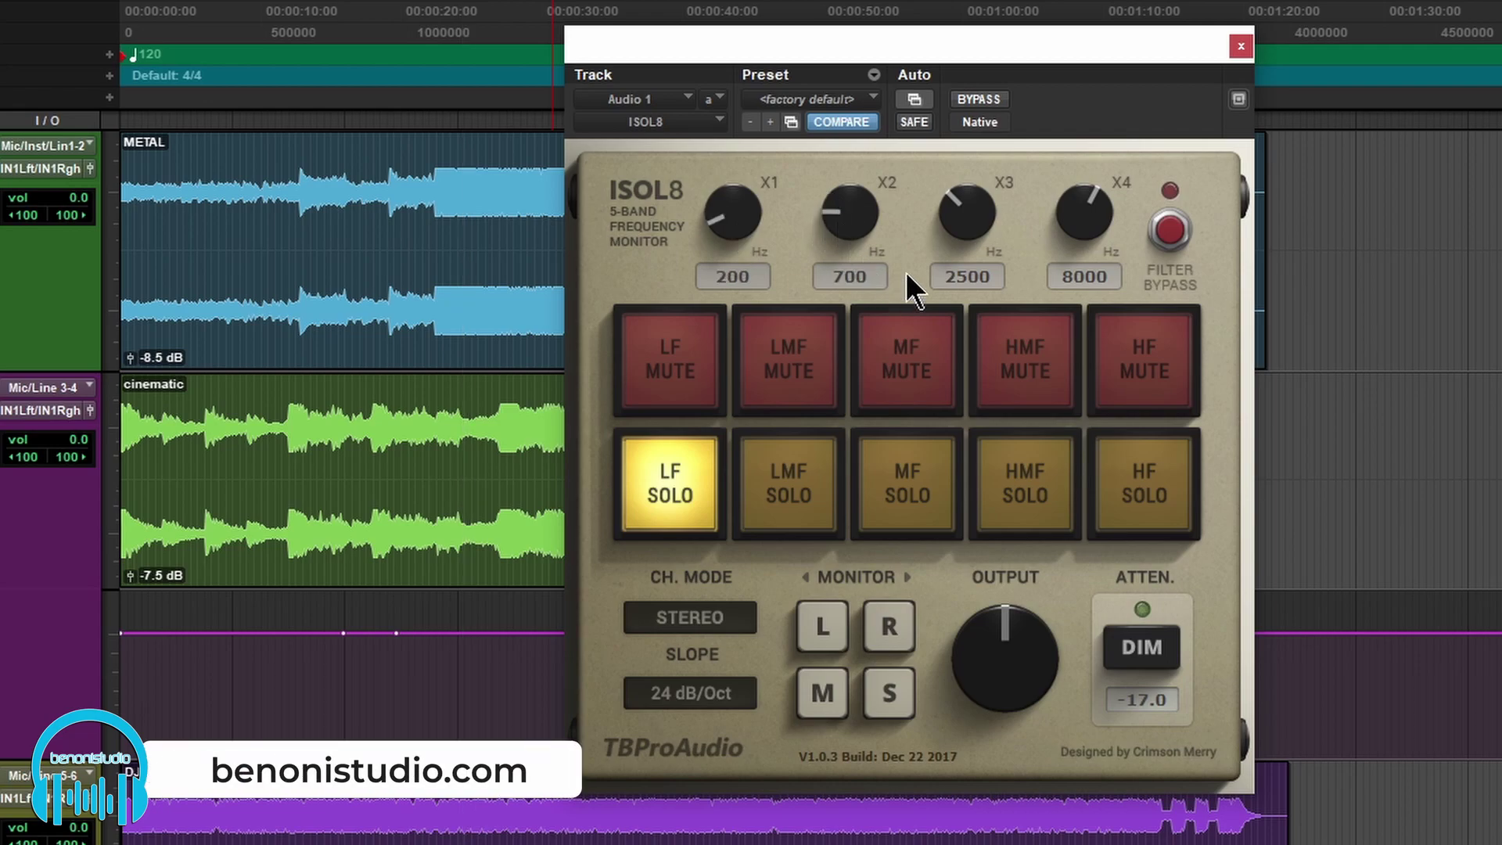
{"action": "left_click", "coordinate": [706, 513]}
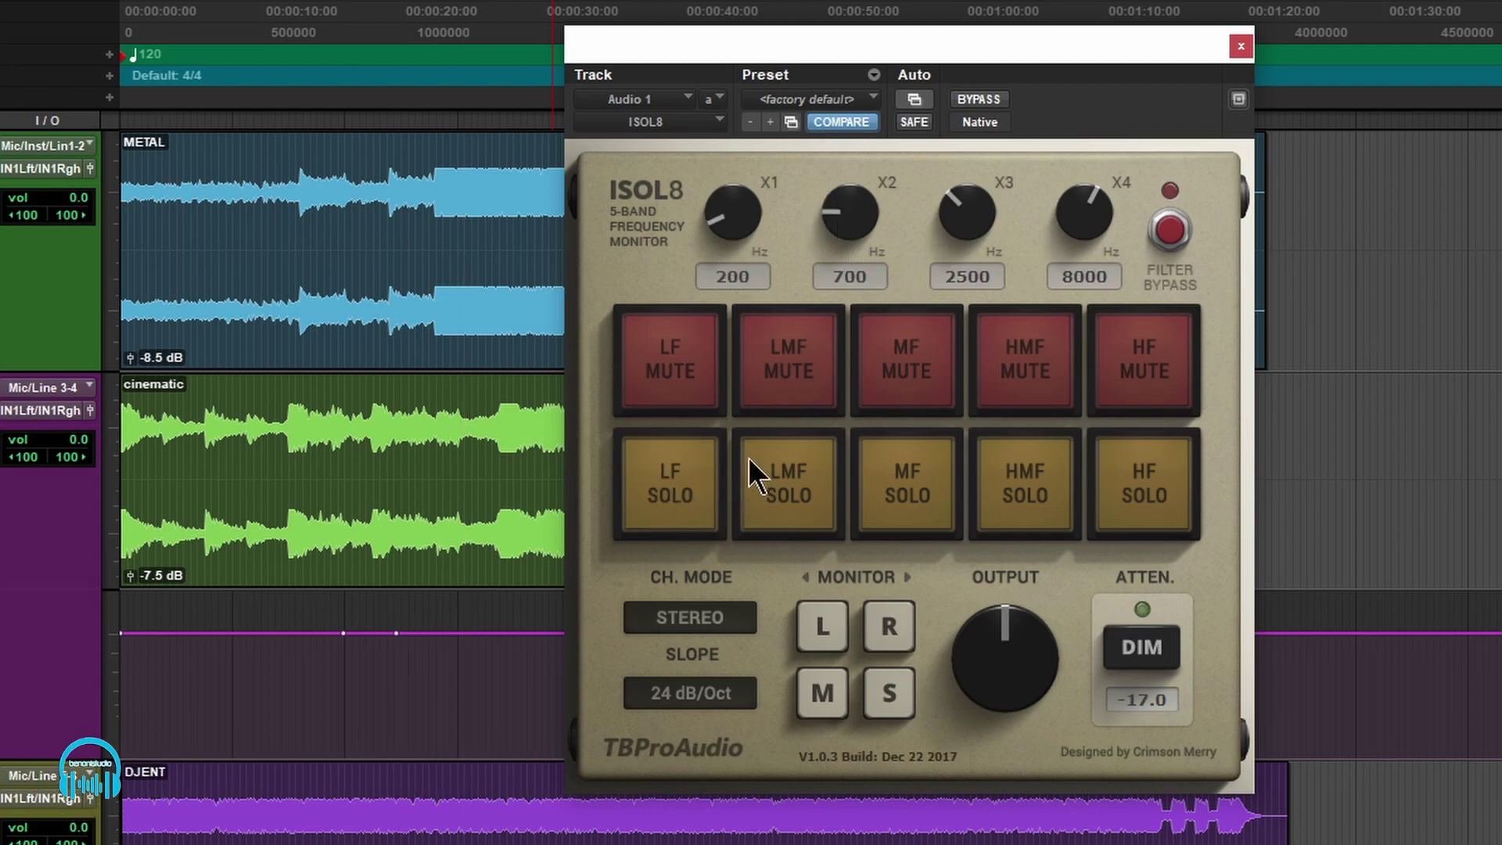
Briefly mute ISOL8's low-mid and mid bands, then unmute both
{"action": "left_click", "coordinate": [784, 373]}
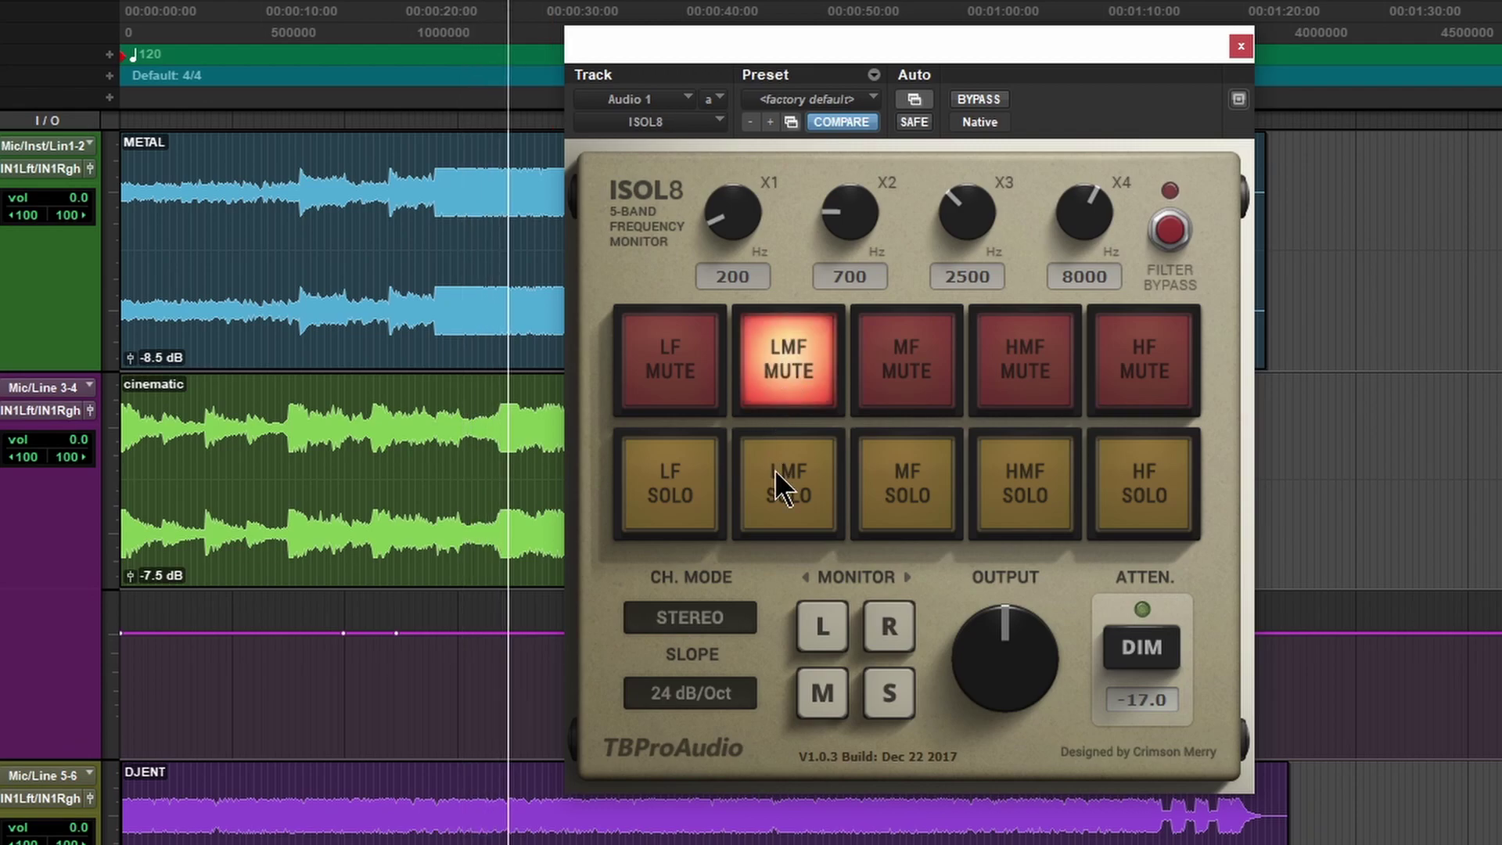
{"action": "left_click", "coordinate": [906, 374]}
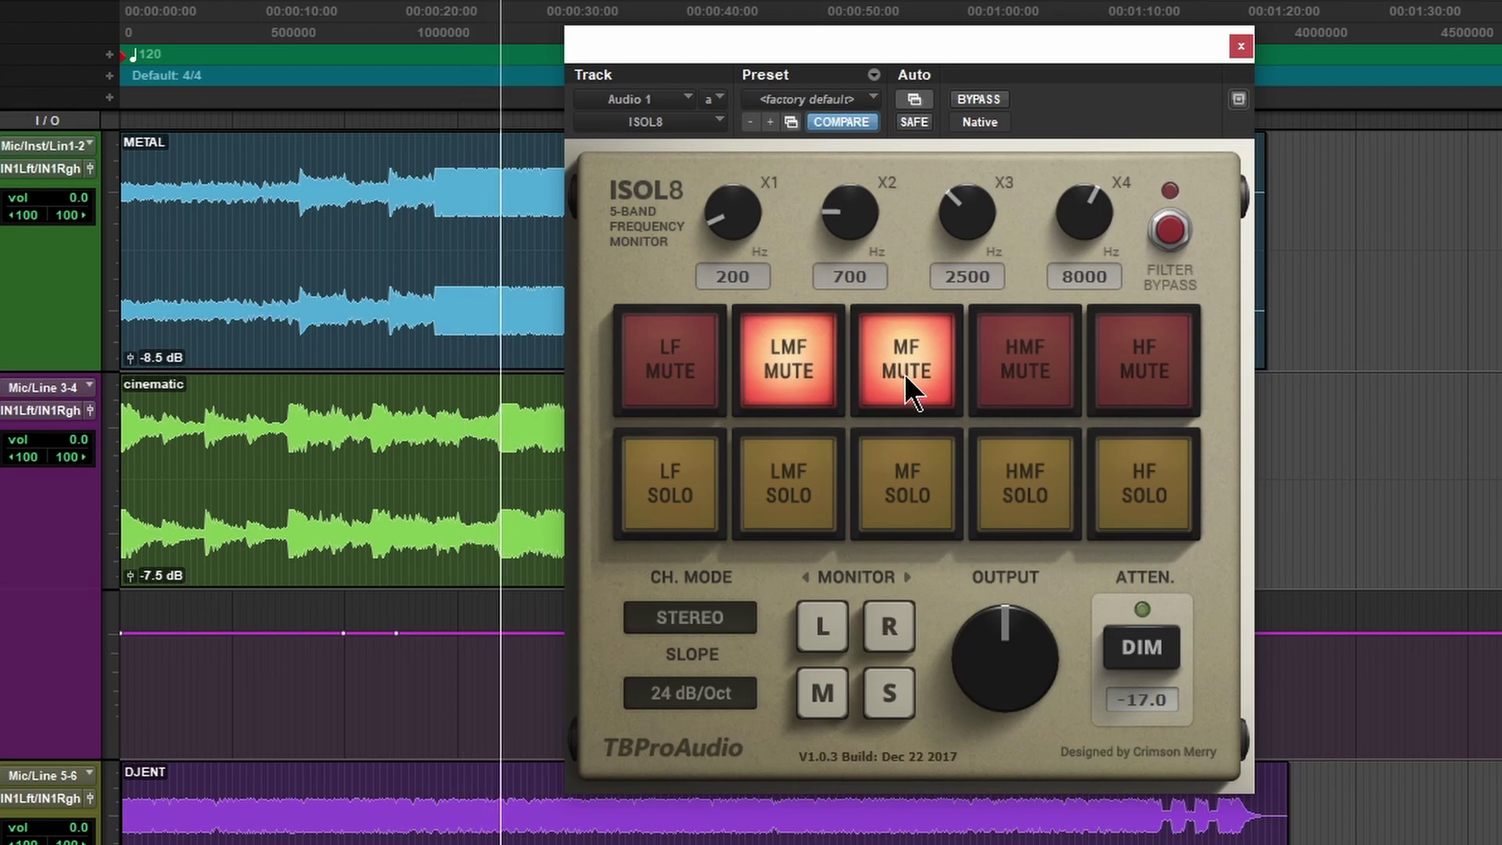
{"action": "left_click", "coordinate": [905, 373]}
{"action": "left_click", "coordinate": [782, 376]}
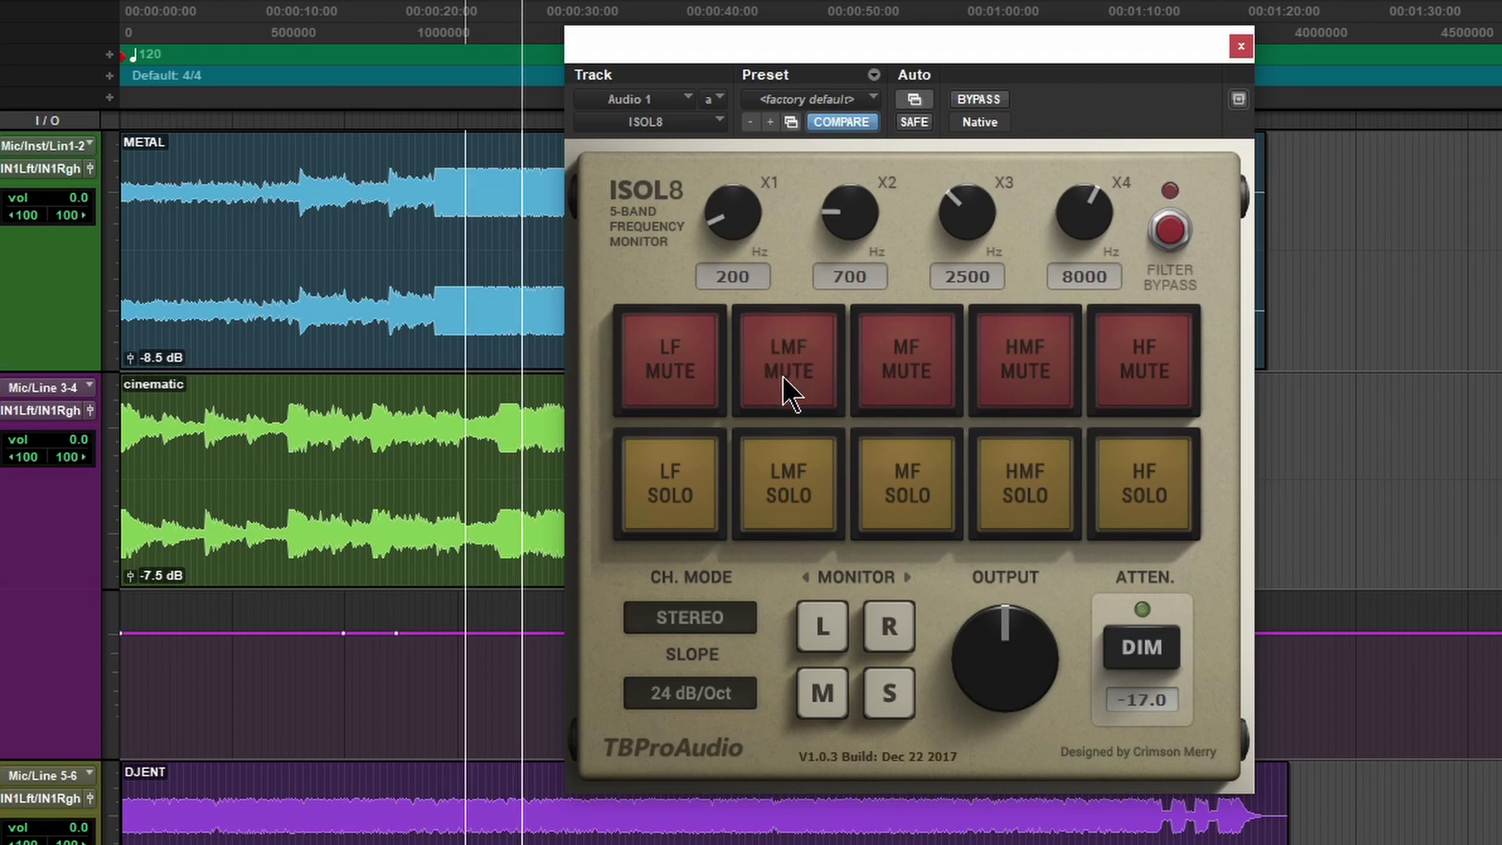
Solo ISOL8's mid and high bands and mute the low band
{"action": "left_click", "coordinate": [897, 475]}
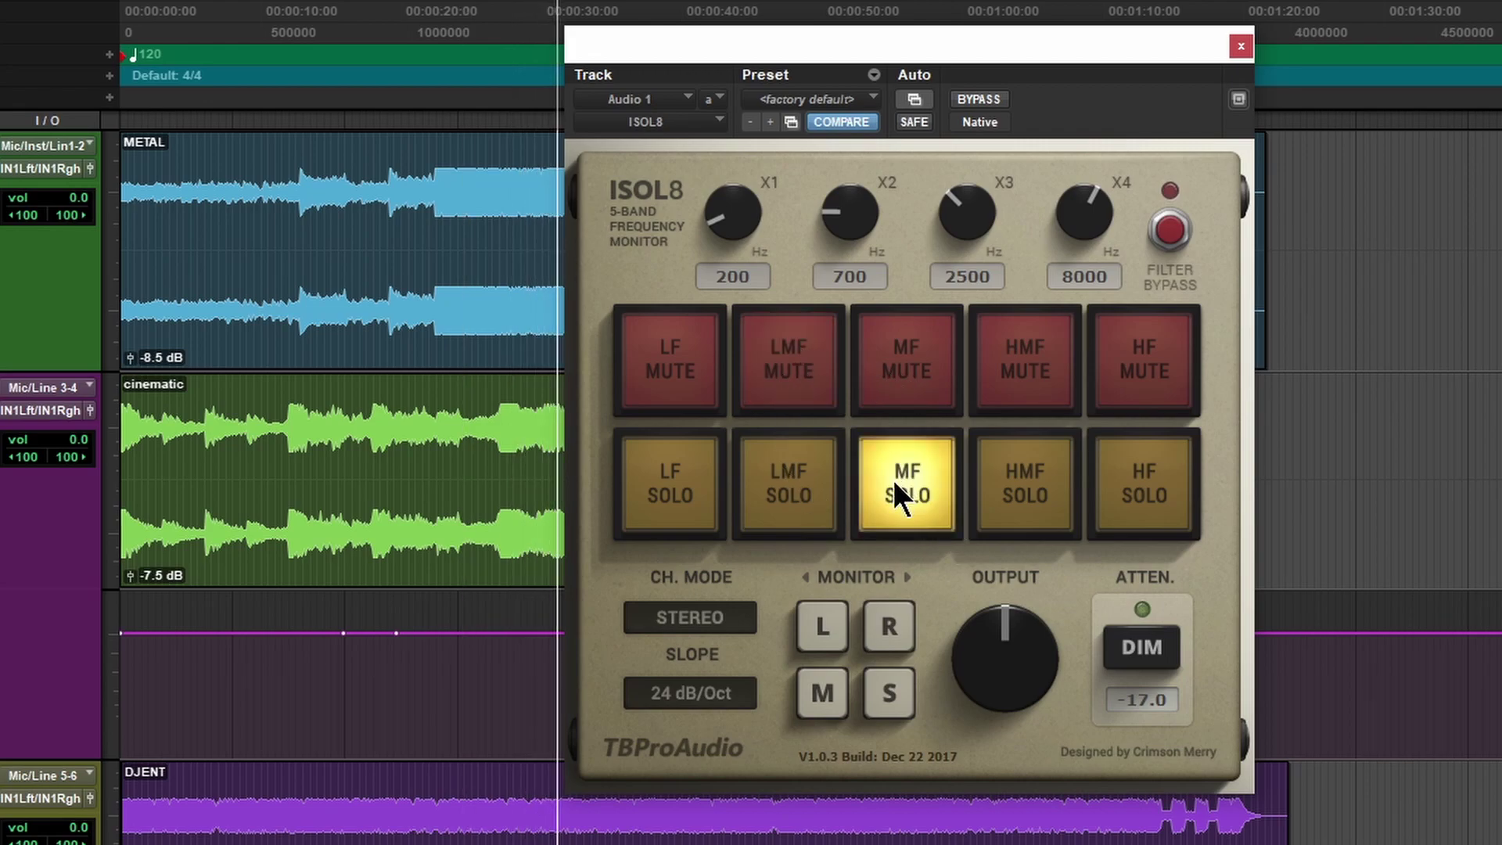
{"action": "left_click", "coordinate": [1142, 481]}
{"action": "left_click", "coordinate": [669, 484]}
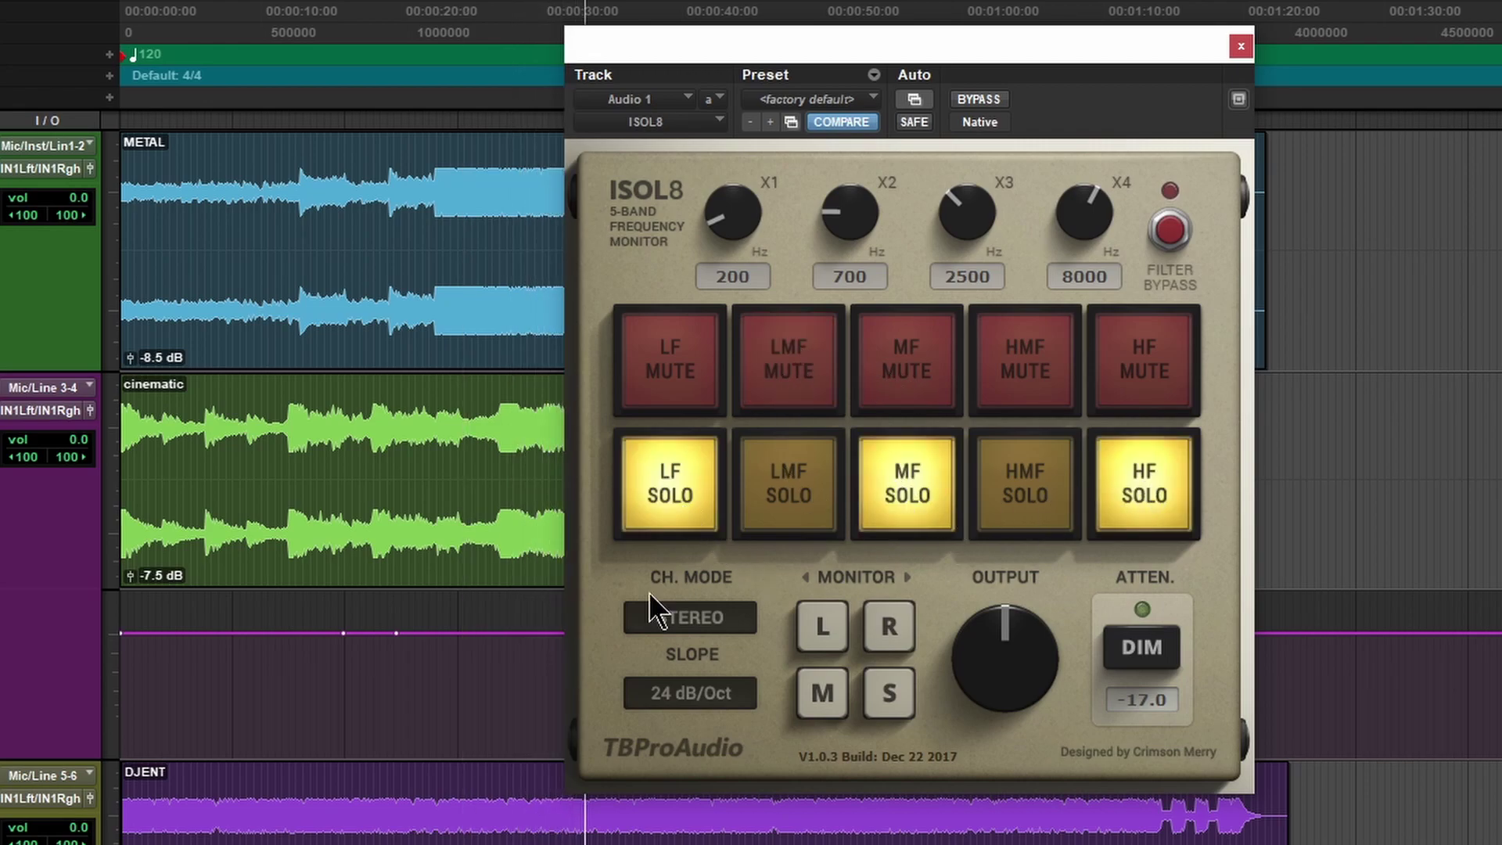
{"action": "left_click", "coordinate": [673, 472]}
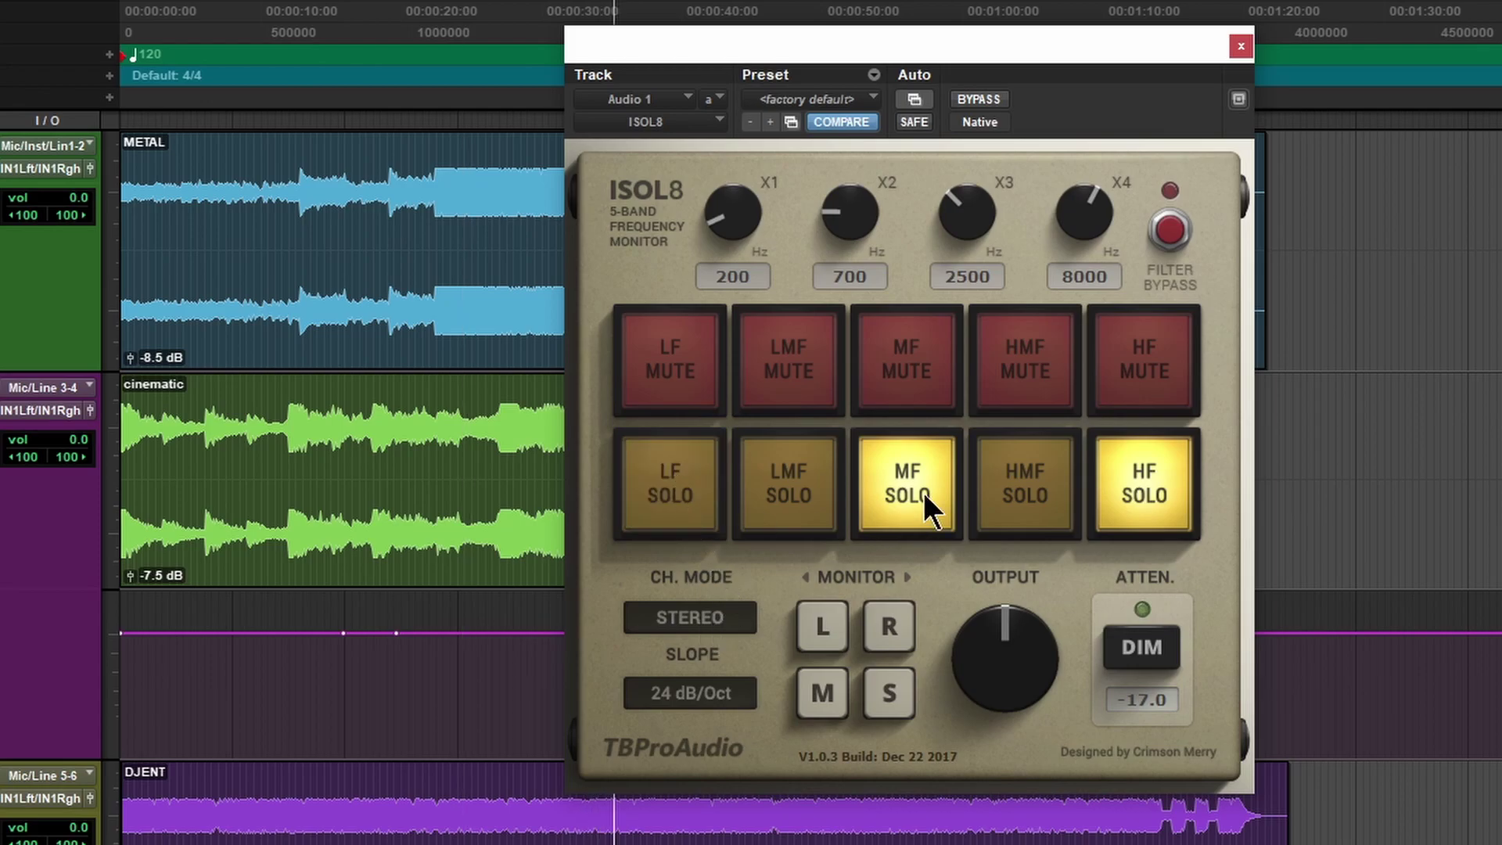
{"action": "left_click", "coordinate": [923, 492]}
{"action": "left_click", "coordinate": [1150, 483]}
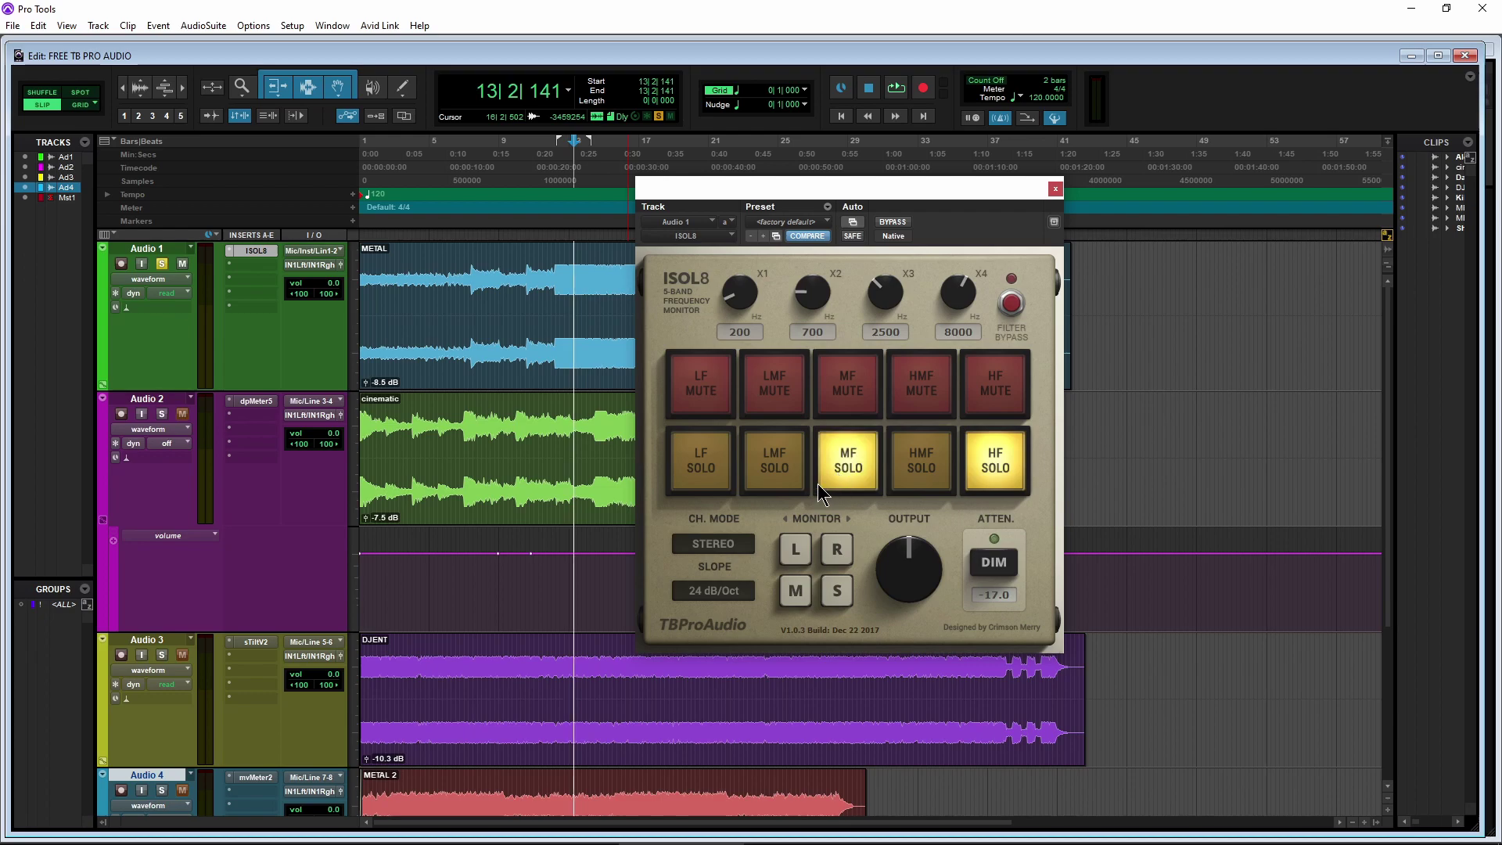
Clear ISOL8's low-band mute, try output dimming, and set dim attenuation to -23.9 dB
{"action": "left_click", "coordinate": [1011, 305]}
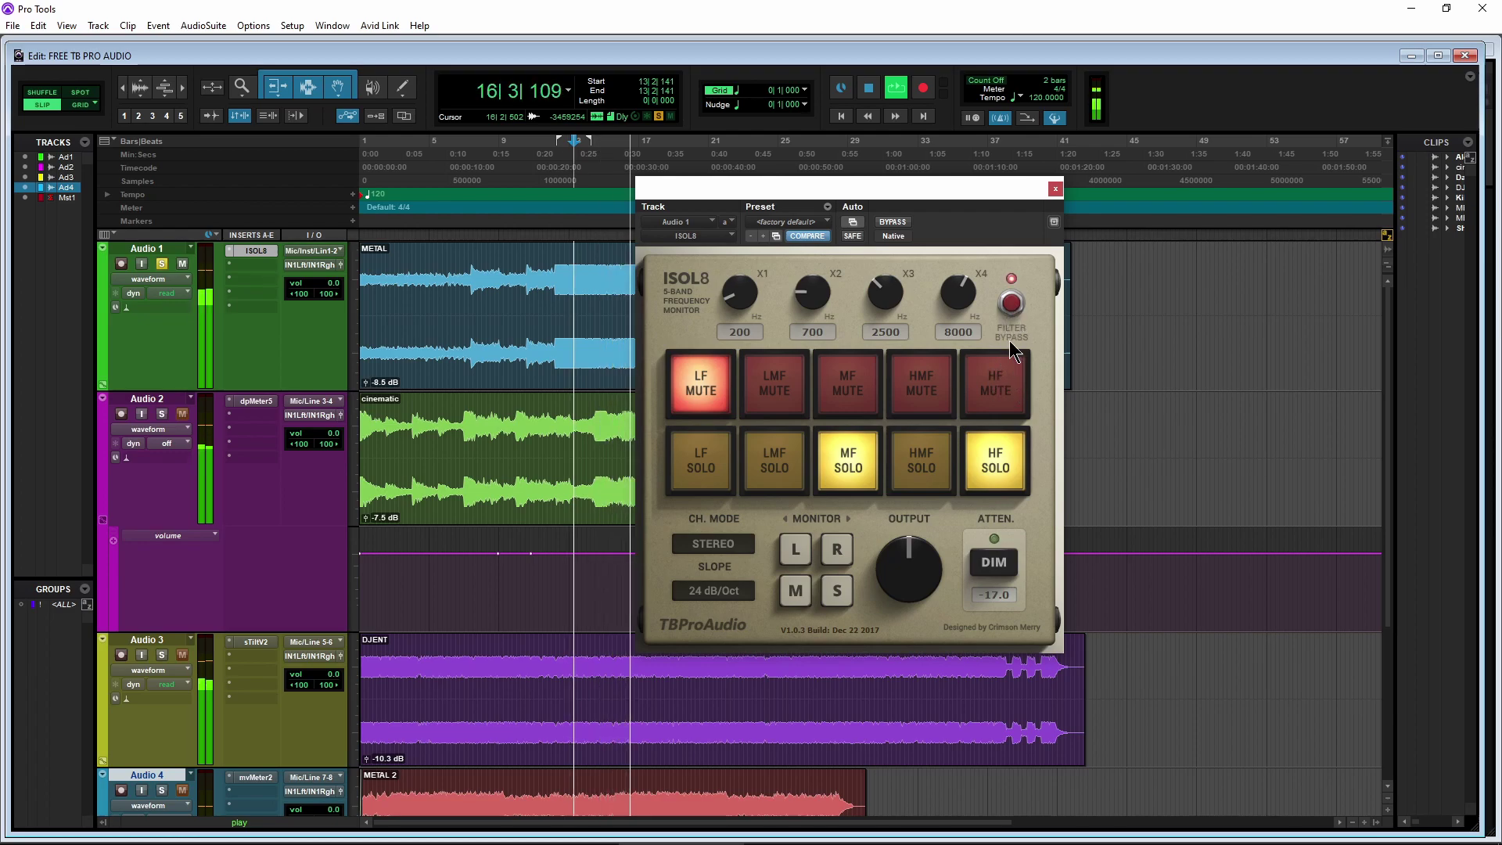
{"action": "key", "text": "space"}
{"action": "left_click", "coordinate": [869, 467]}
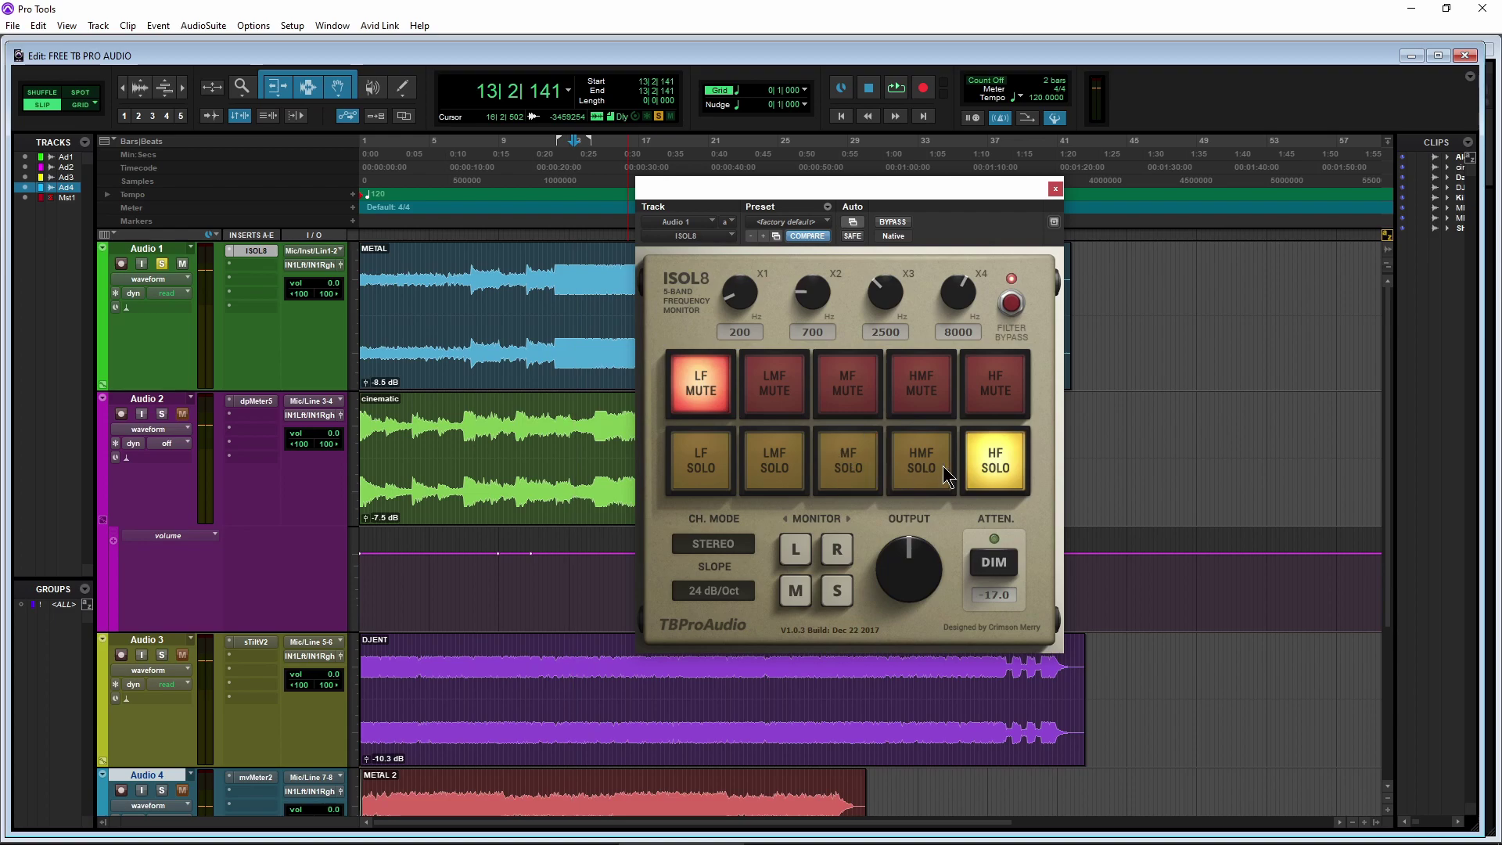
{"action": "left_click", "coordinate": [717, 387]}
{"action": "left_click", "coordinate": [1001, 562]}
{"action": "key", "text": "space"}
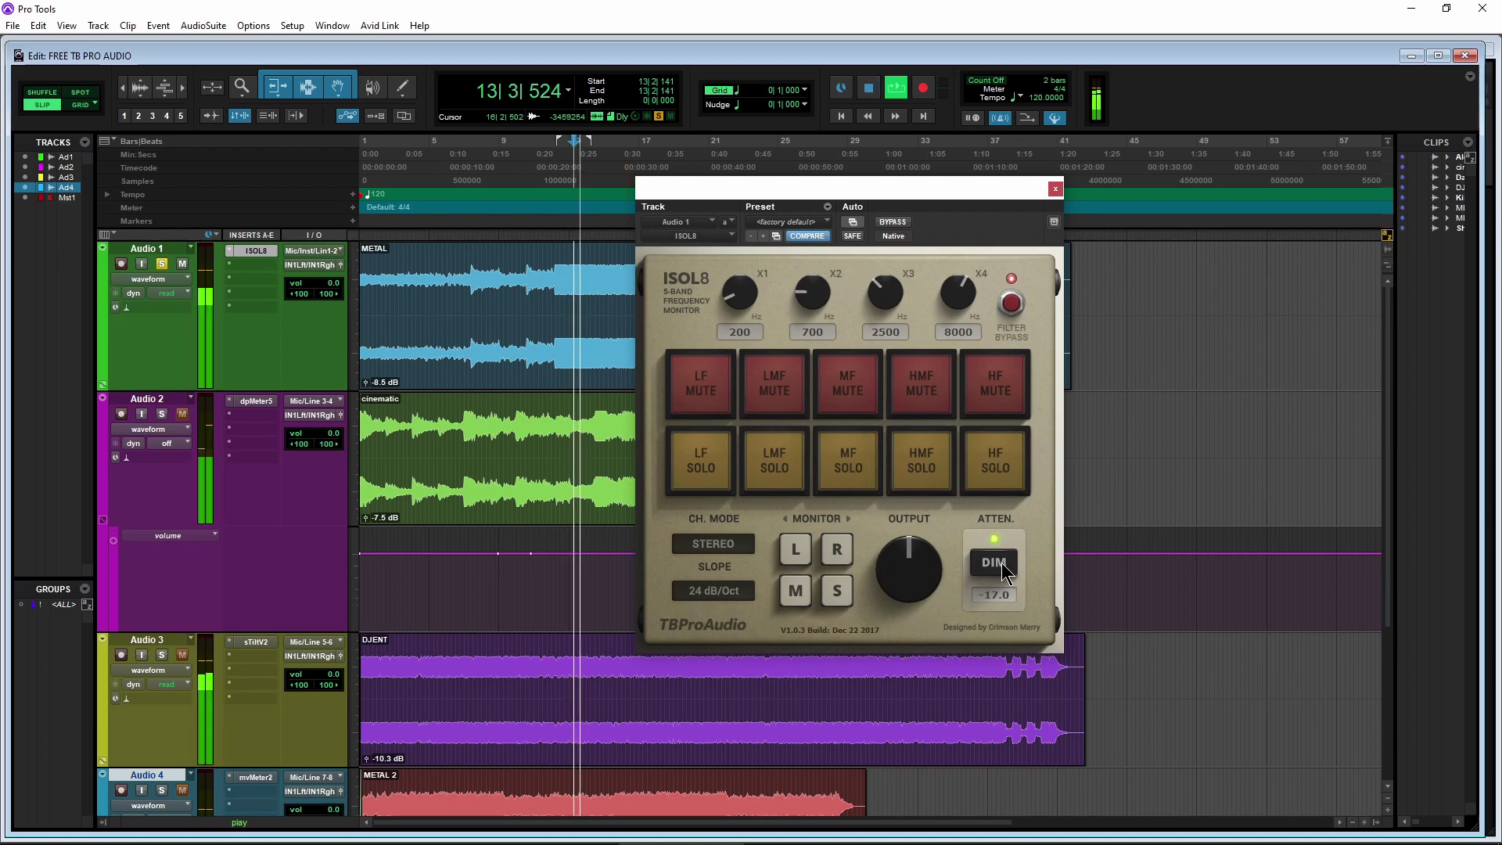
{"action": "left_click", "coordinate": [995, 564]}
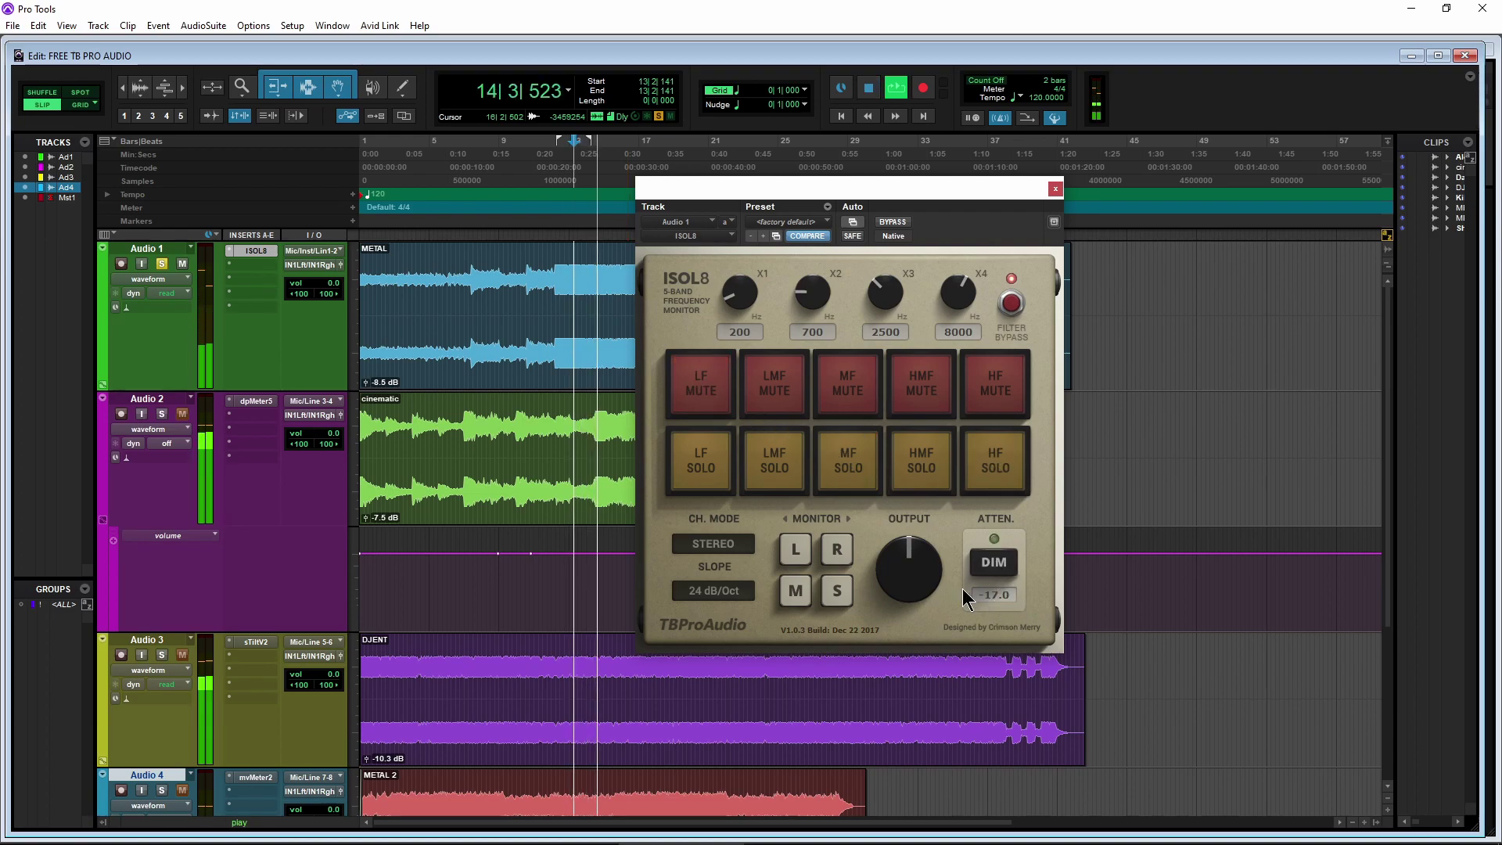
{"action": "key", "text": "space"}
{"action": "left_click_drag", "start_coordinate": [998, 595], "coordinate": [999, 602]}
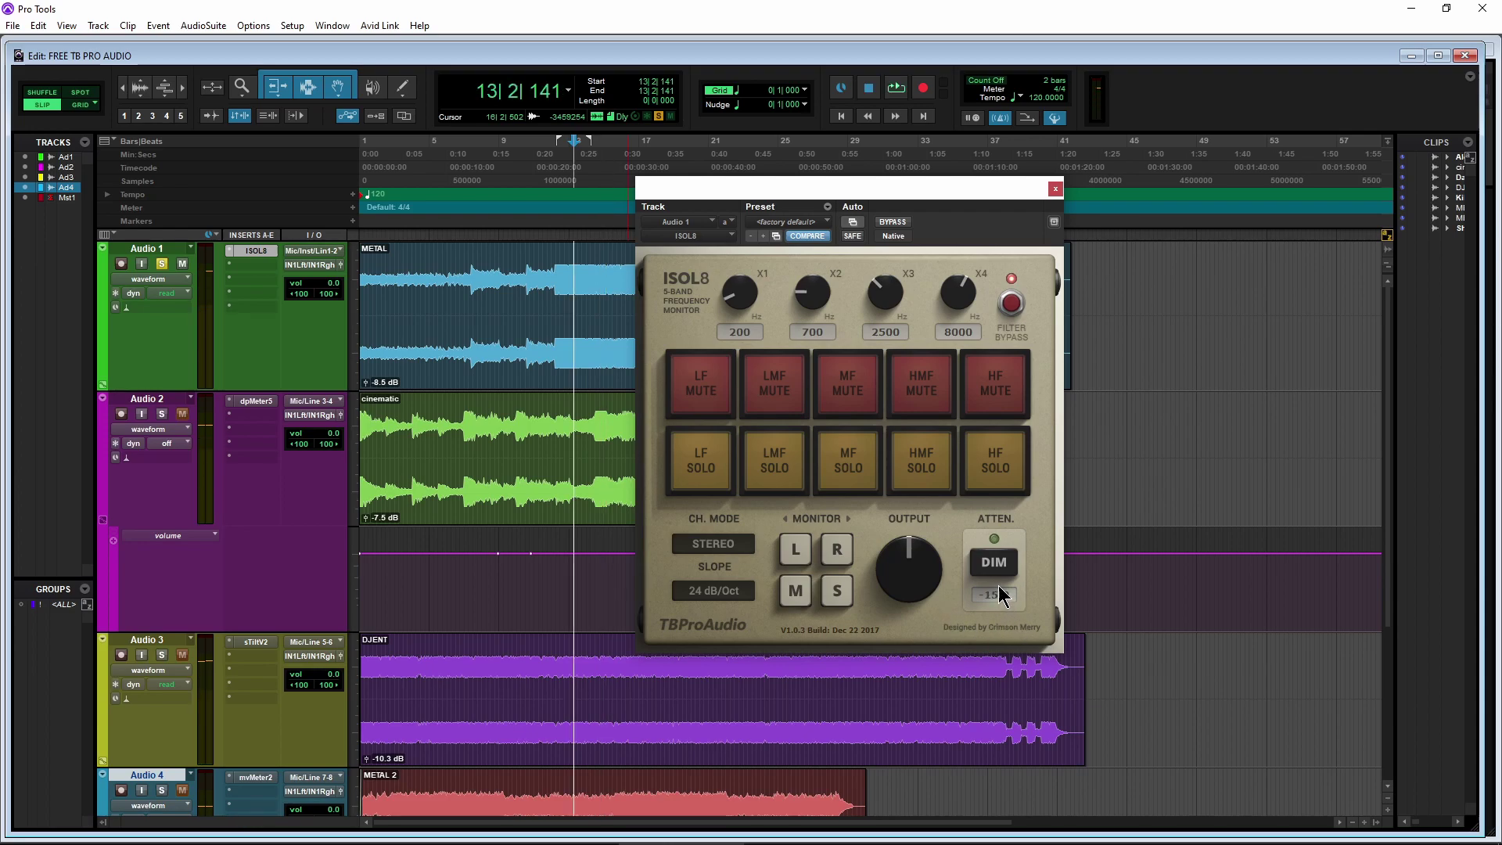
Monitor Audio 1's side and mid signals separately through ISOL8's channel mode
{"action": "left_click", "coordinate": [728, 547]}
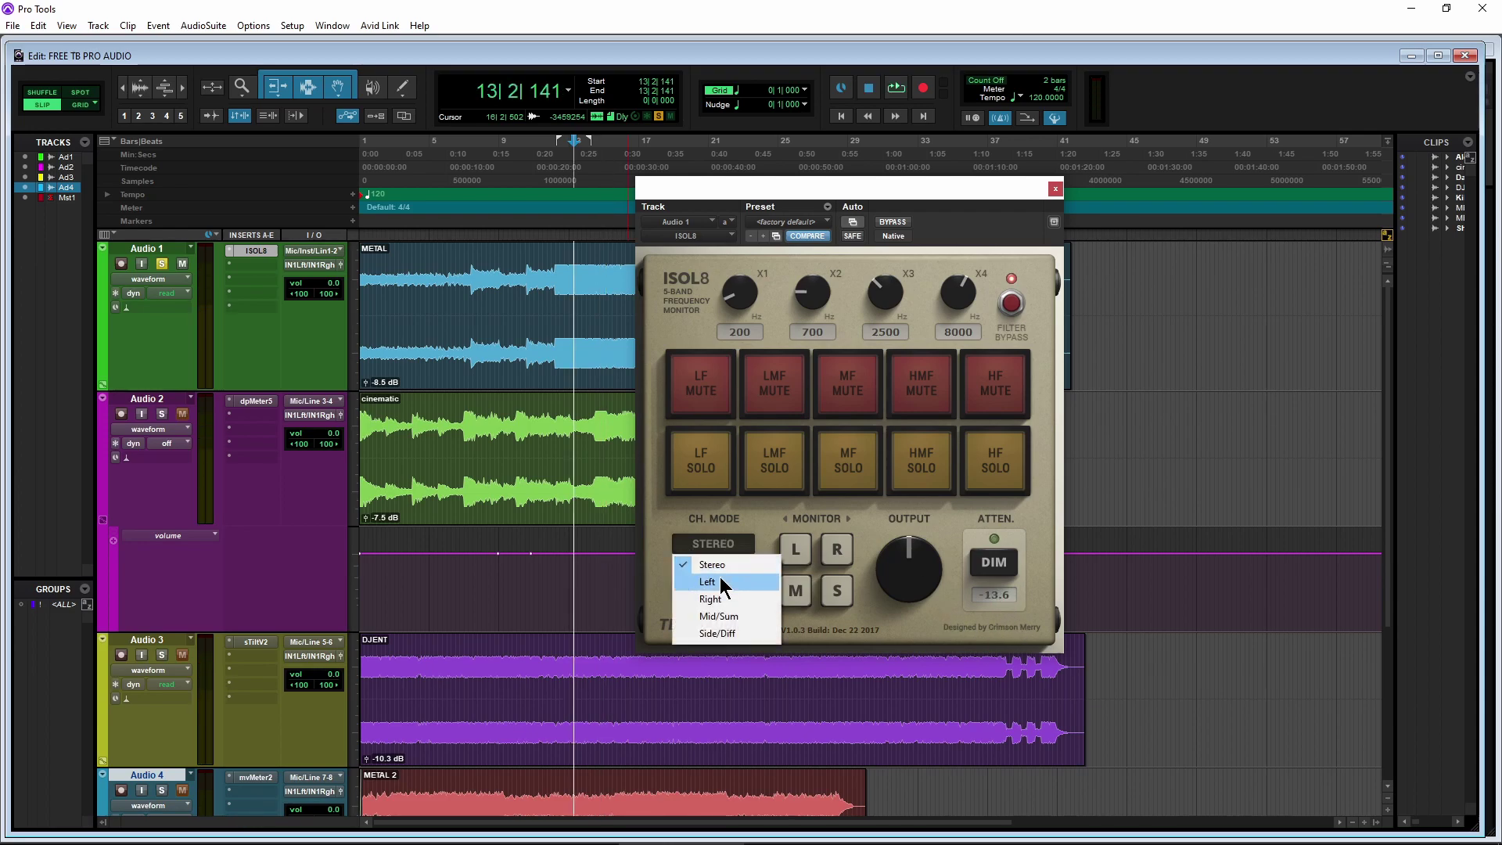
{"action": "left_click", "coordinate": [720, 576]}
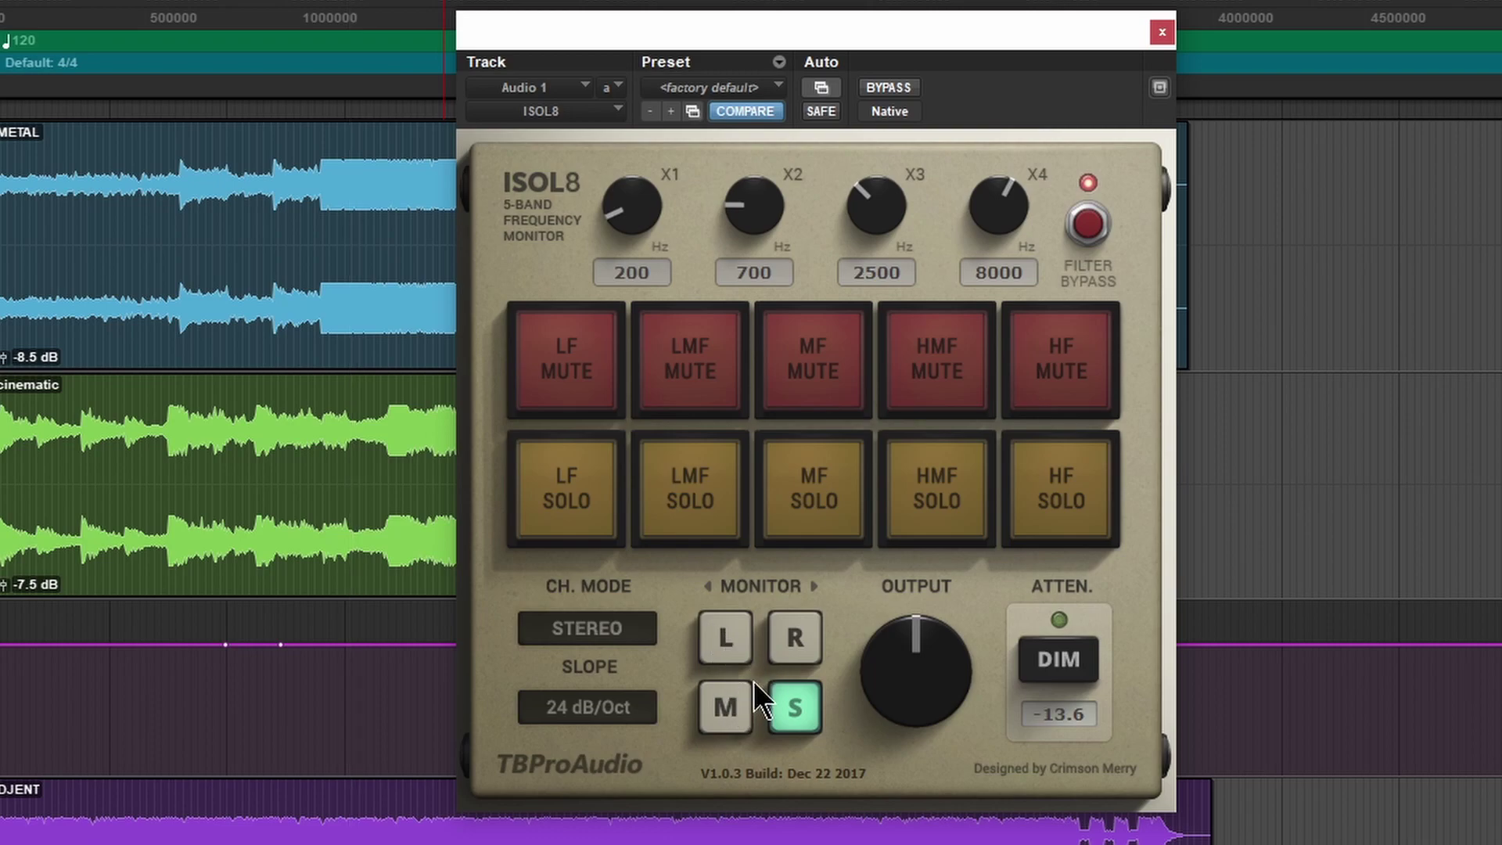
{"action": "left_click", "coordinate": [795, 703]}
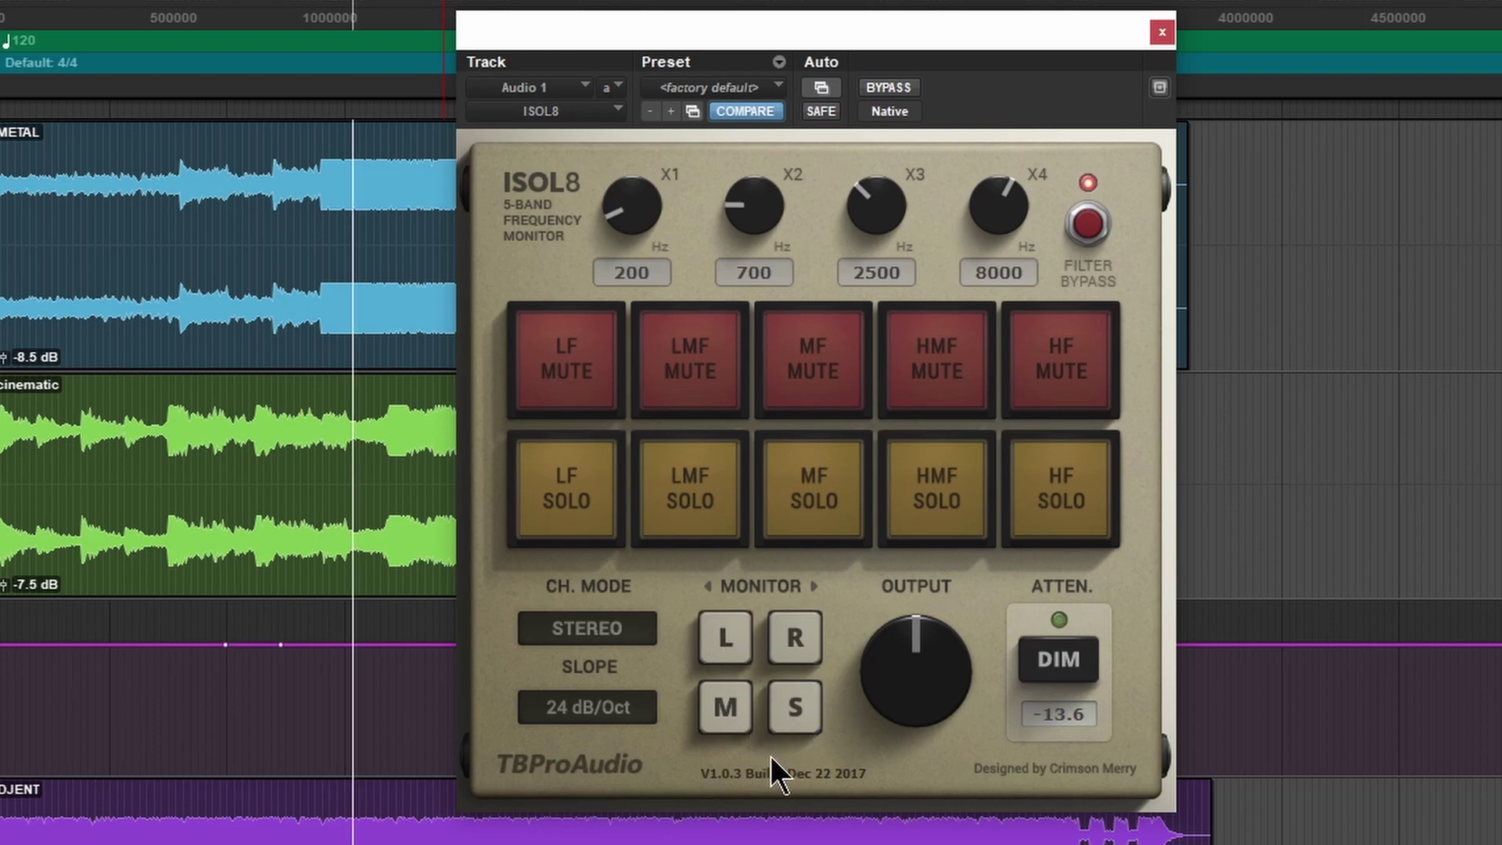
{"action": "left_click", "coordinate": [722, 705]}
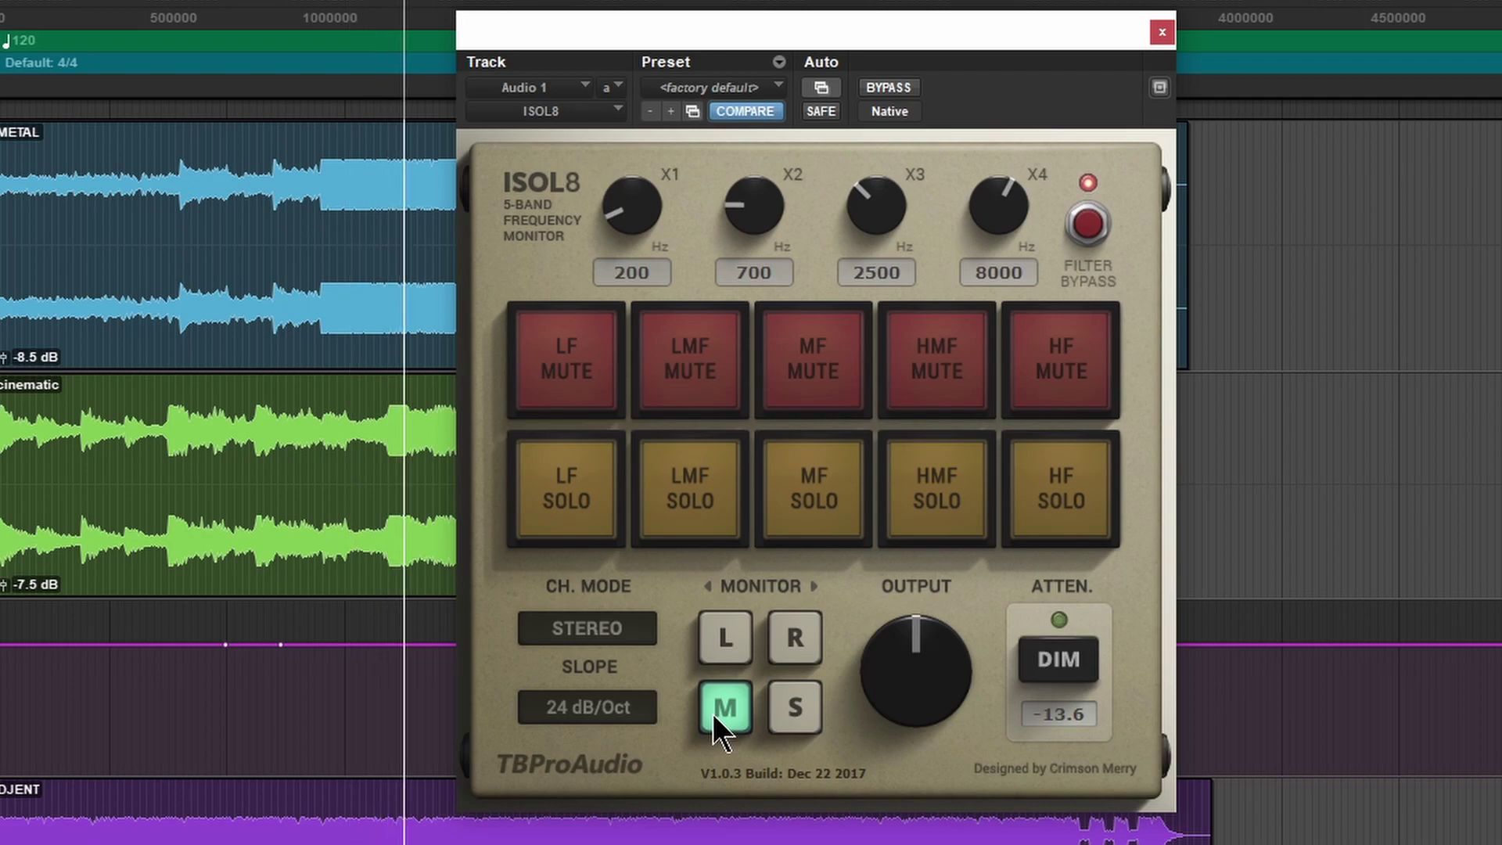
{"action": "left_click", "coordinate": [795, 704]}
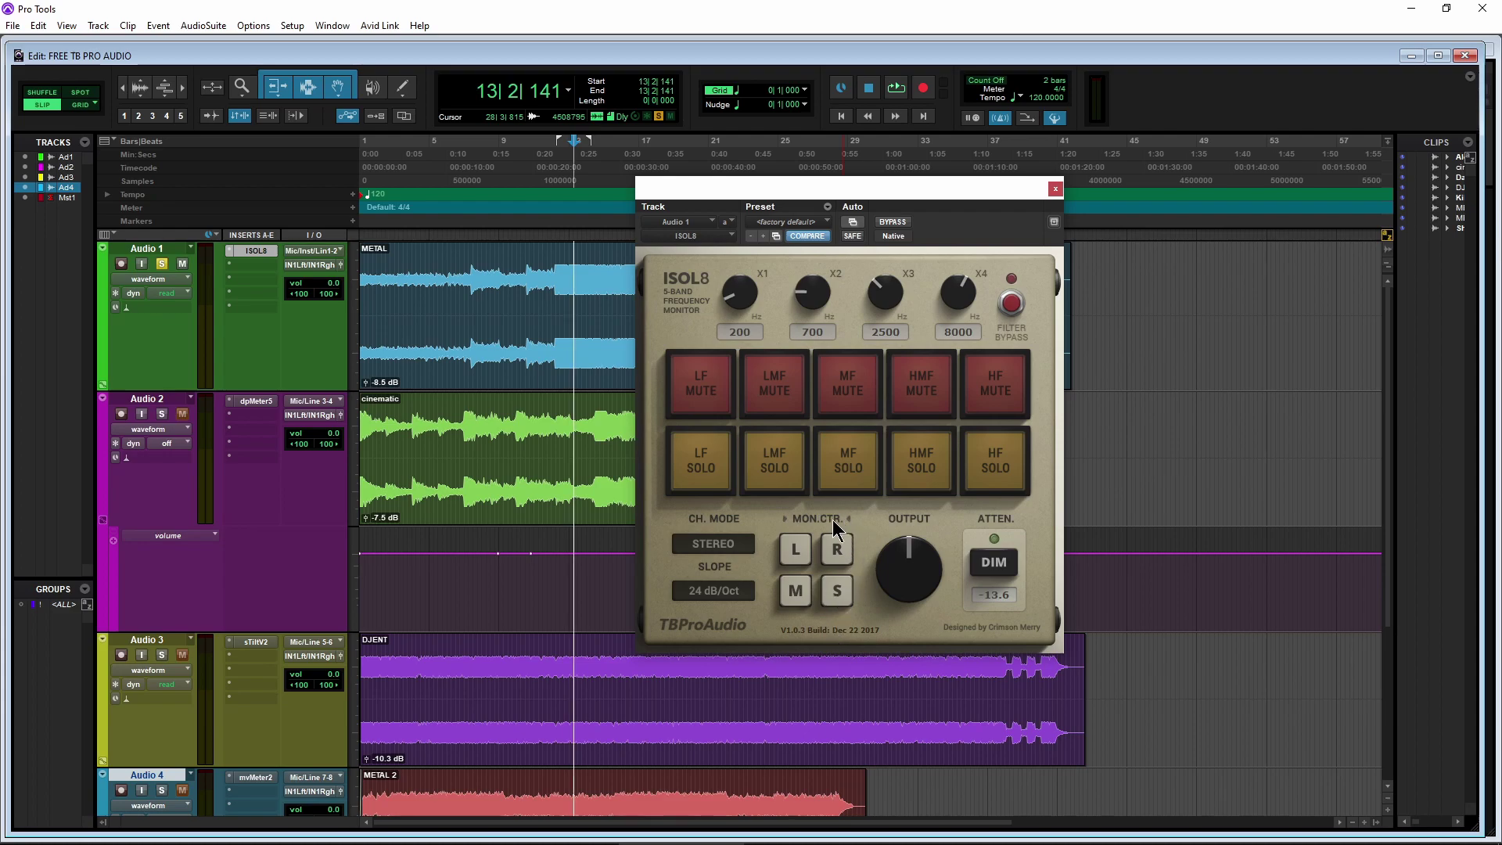
Enlarge and reposition the dpMeter5 window, then load the LUFS EBU R128 preset
{"action": "left_click", "coordinate": [846, 519]}
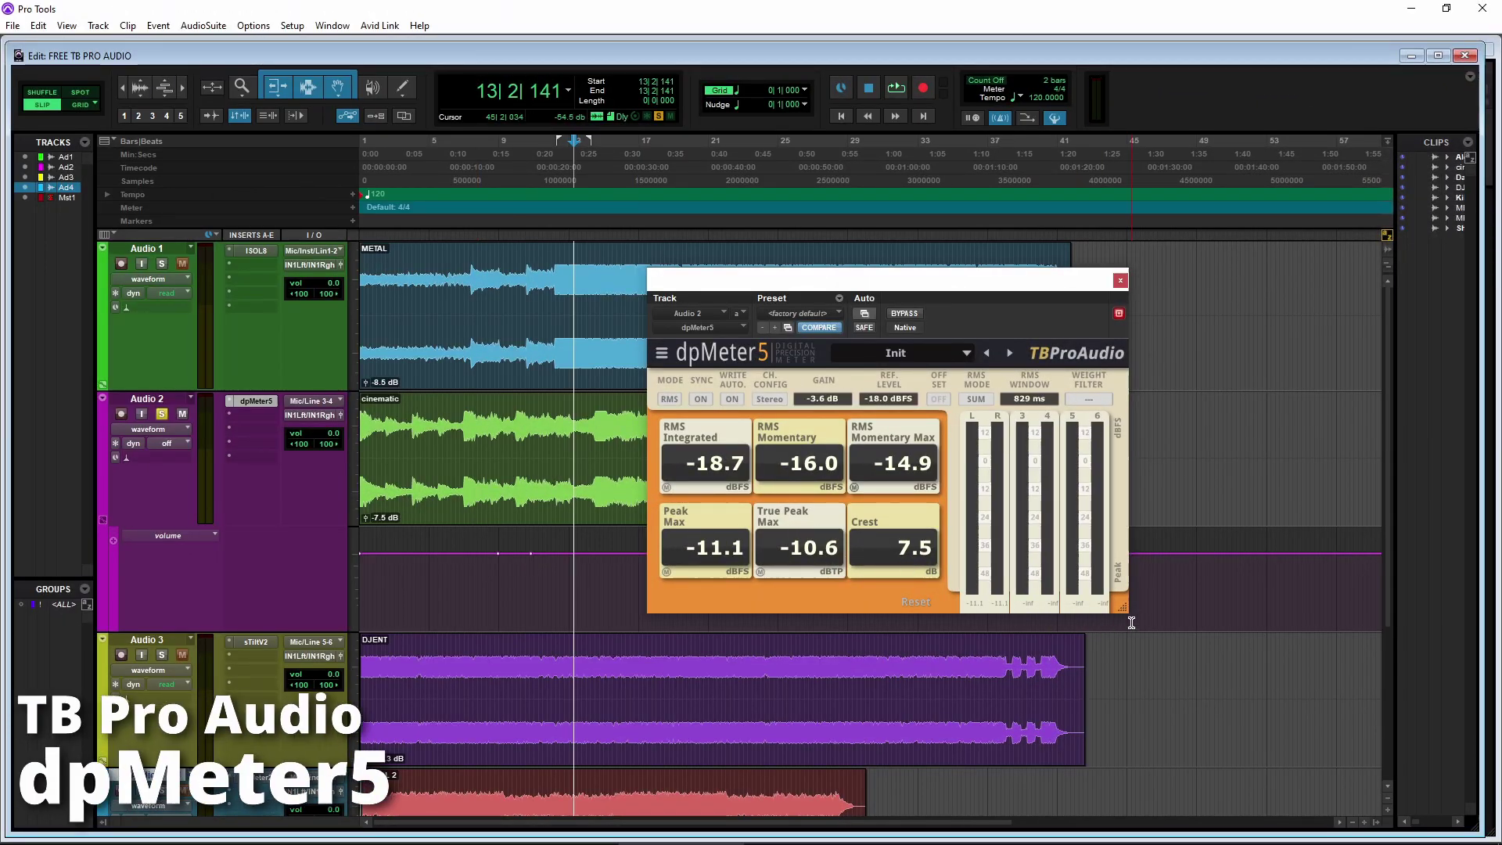
{"action": "left_click_drag", "start_coordinate": [1118, 606], "coordinate": [1367, 745]}
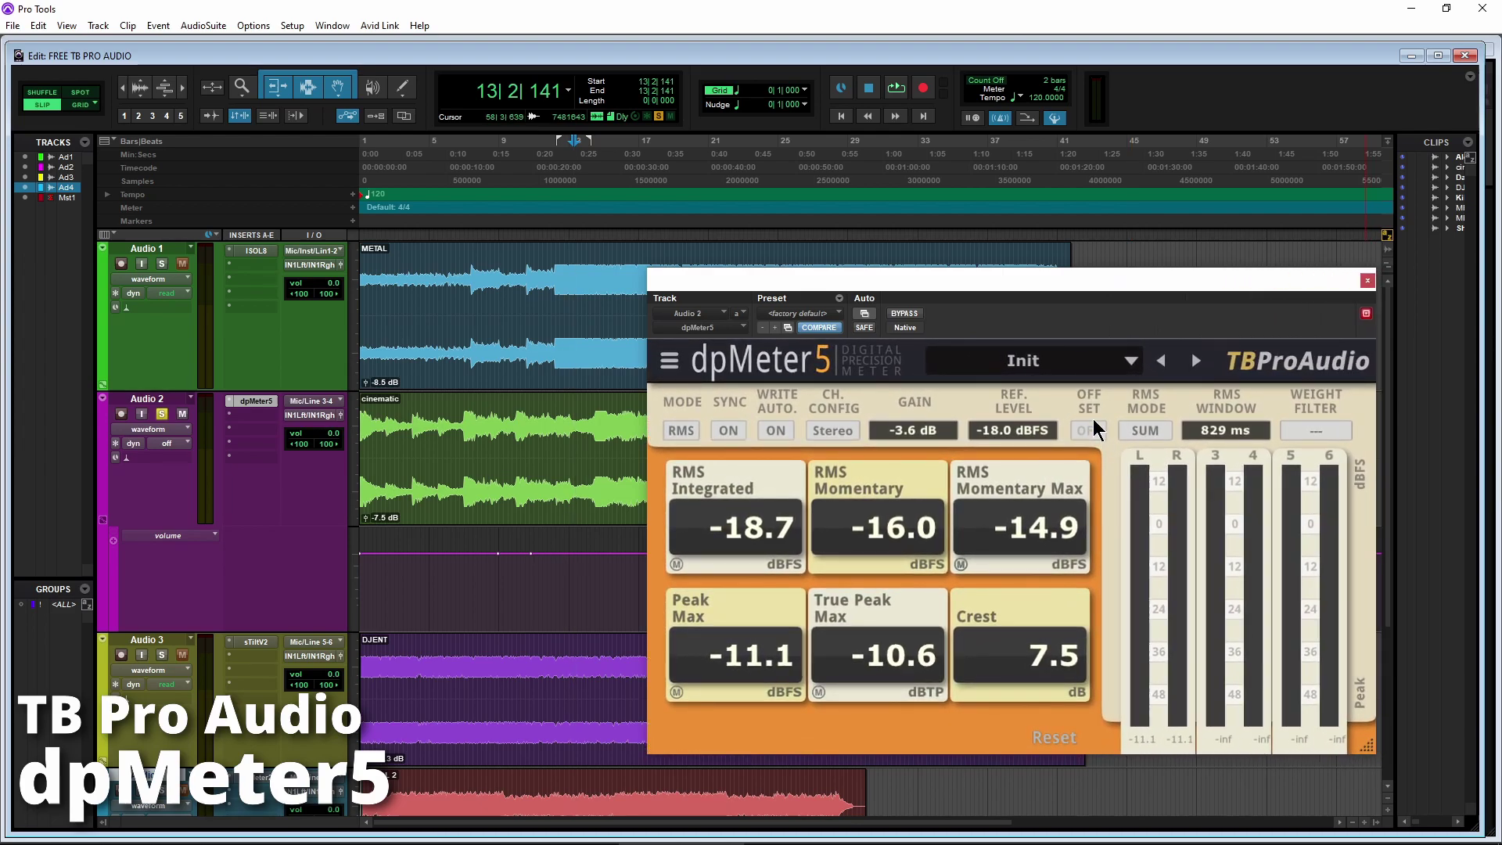
{"action": "left_click_drag", "start_coordinate": [1028, 300], "coordinate": [880, 226]}
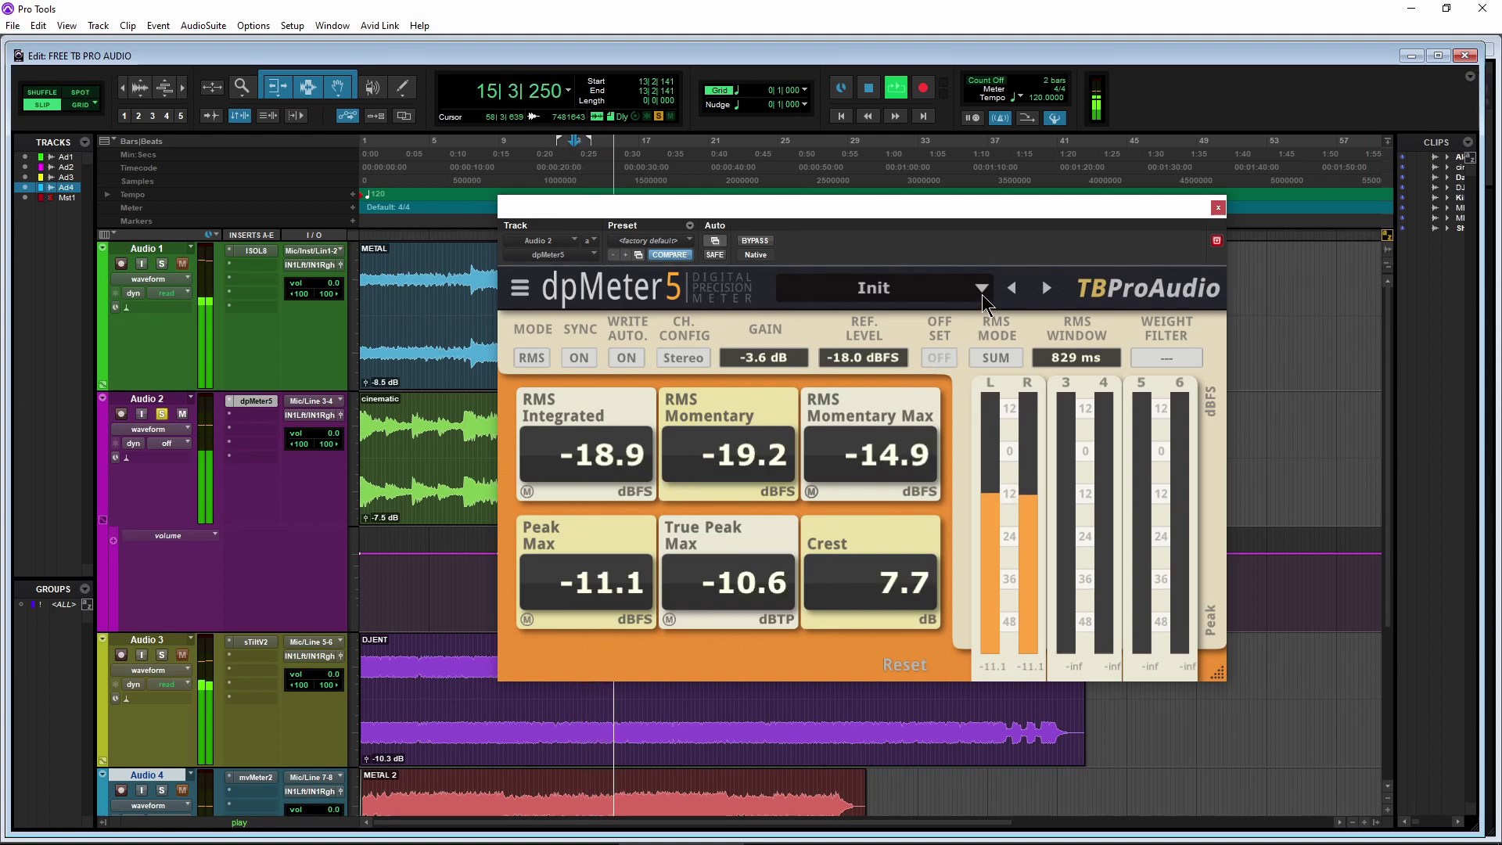
{"action": "left_click", "coordinate": [1045, 290]}
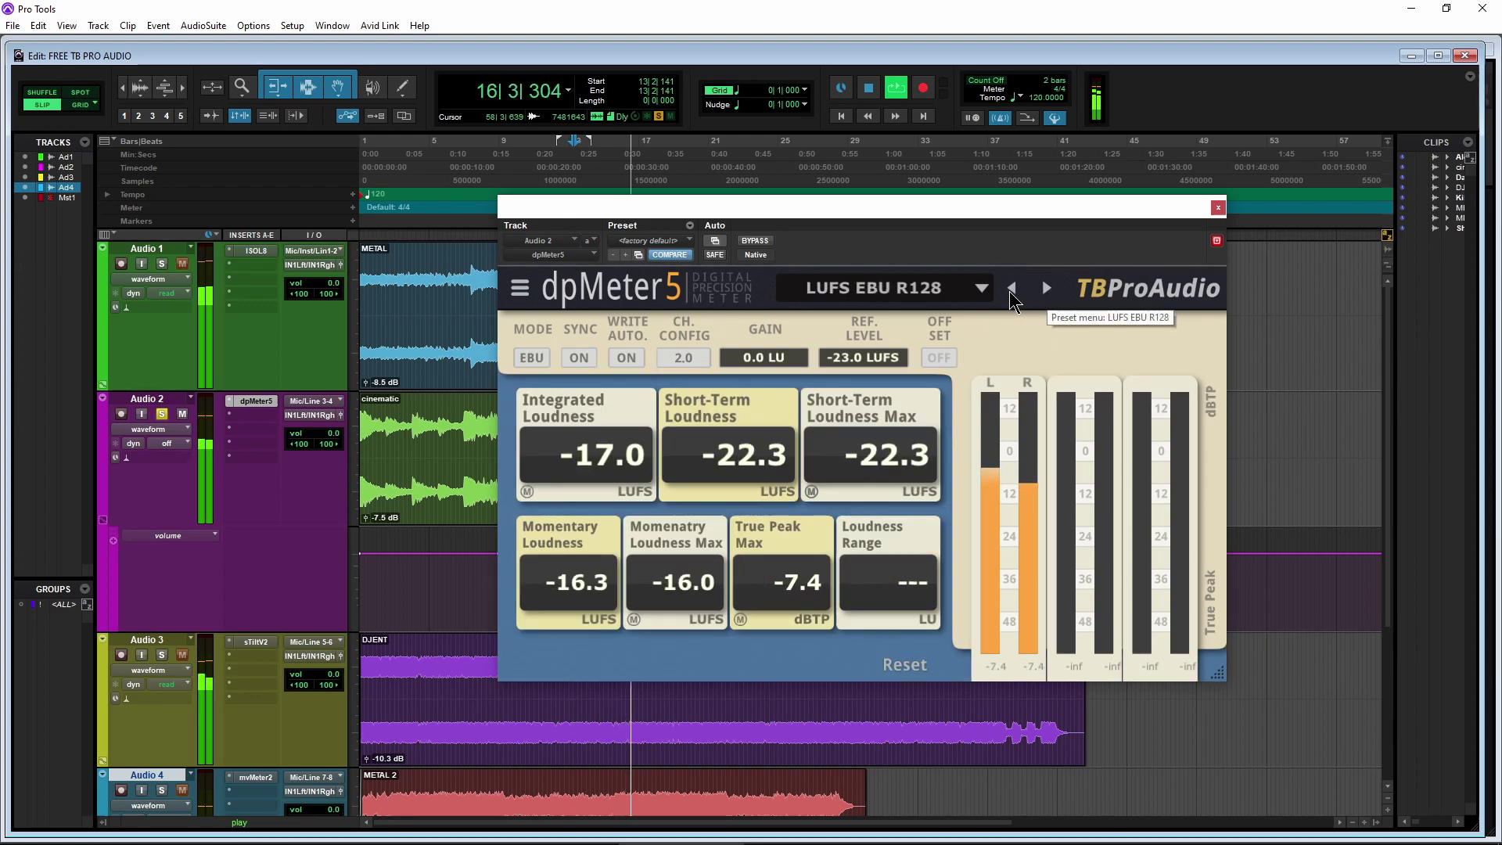
{"action": "left_click", "coordinate": [1045, 291]}
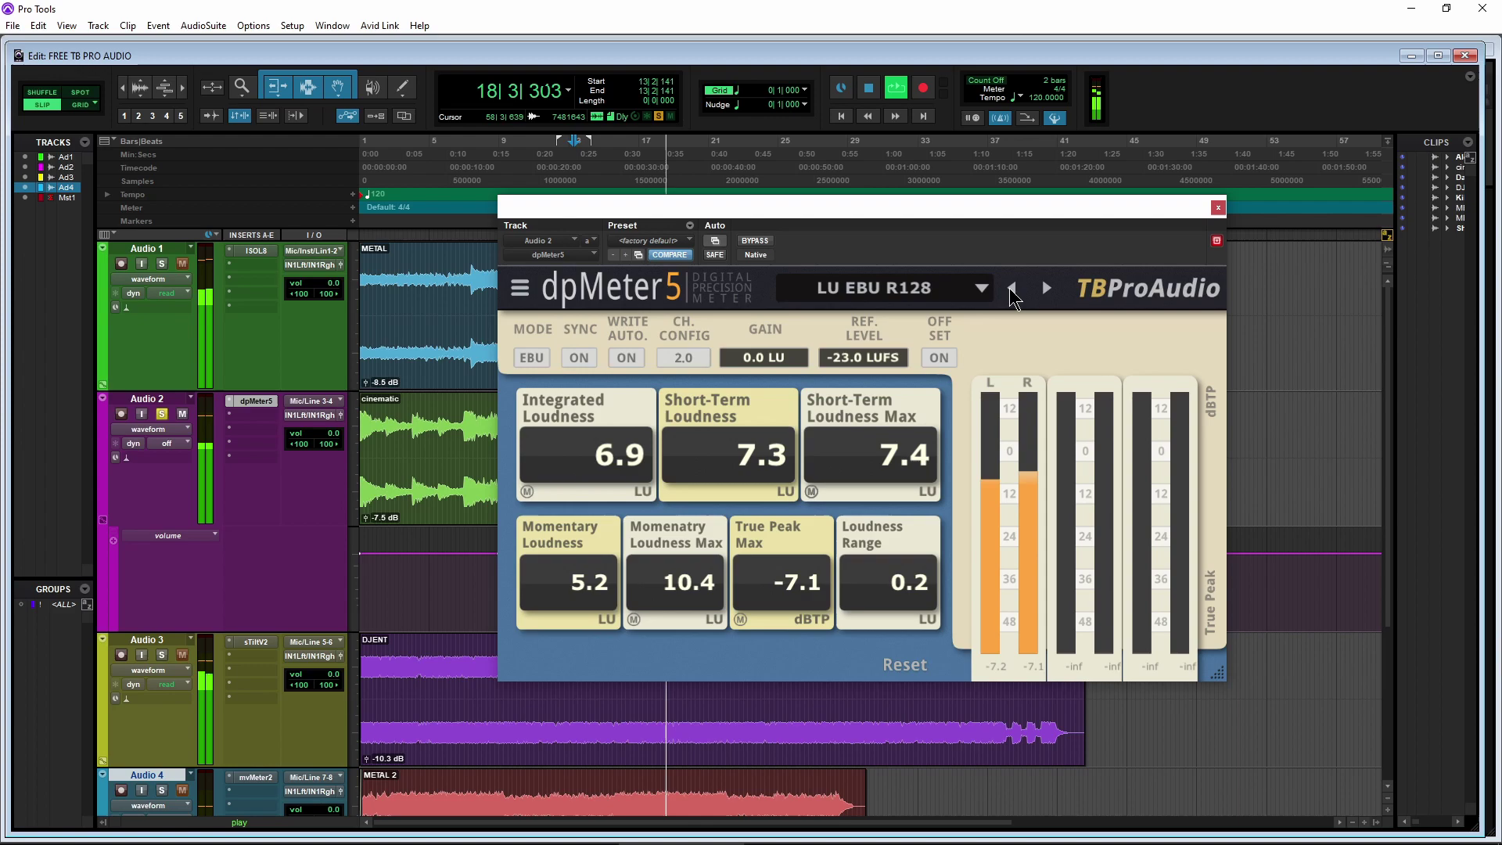
{"action": "left_click", "coordinate": [1012, 288]}
{"action": "scroll", "coordinate": [761, 355], "scroll_direction": "down", "scroll_amount": 3}
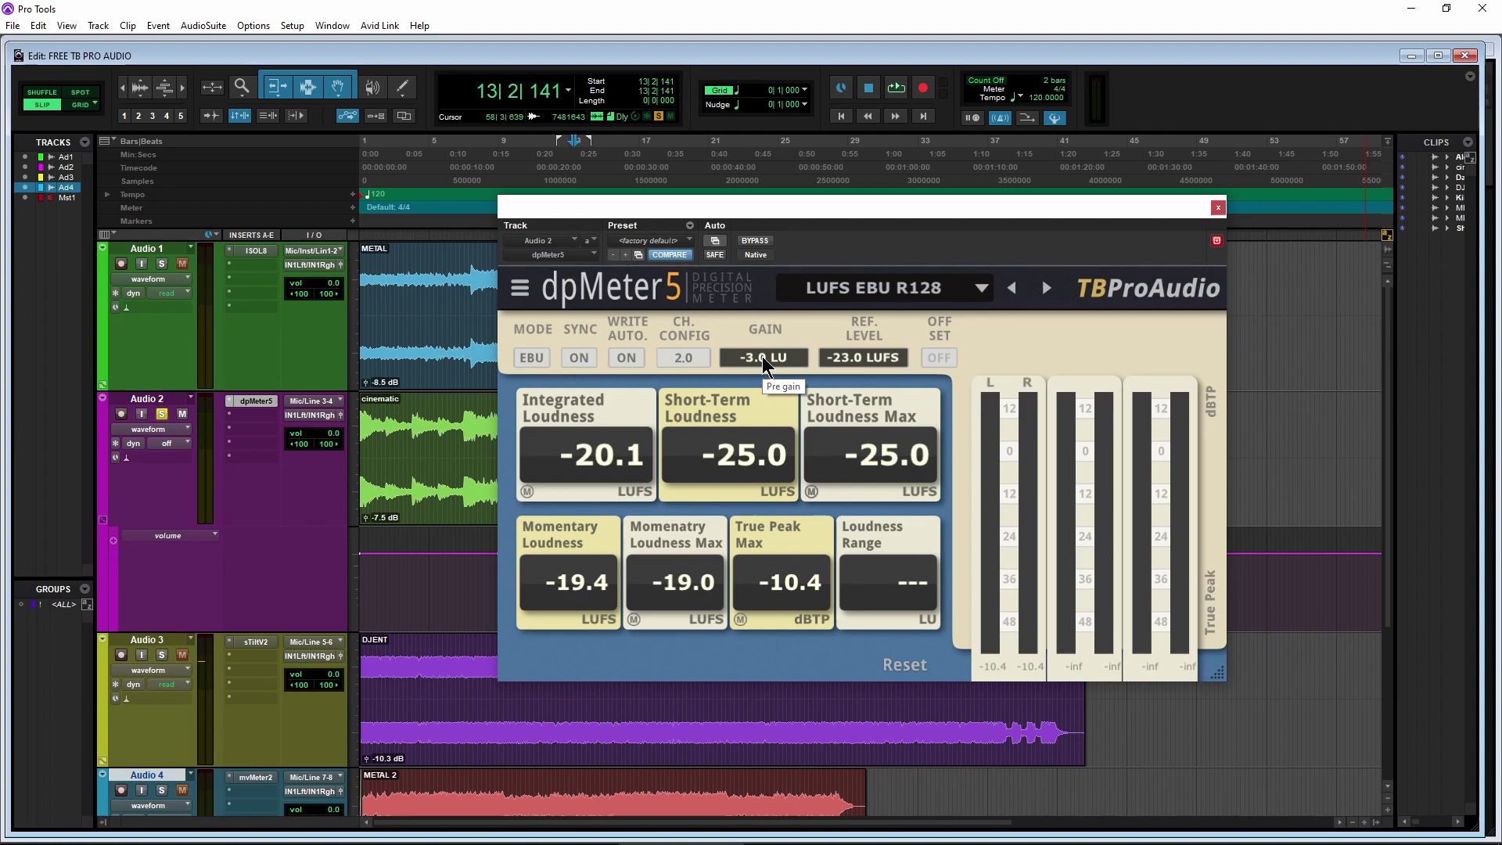
During playback, confirm dpMeter5's 2.0 channel configuration and EBU mode, and enable automation writing
{"action": "key", "text": "space"}
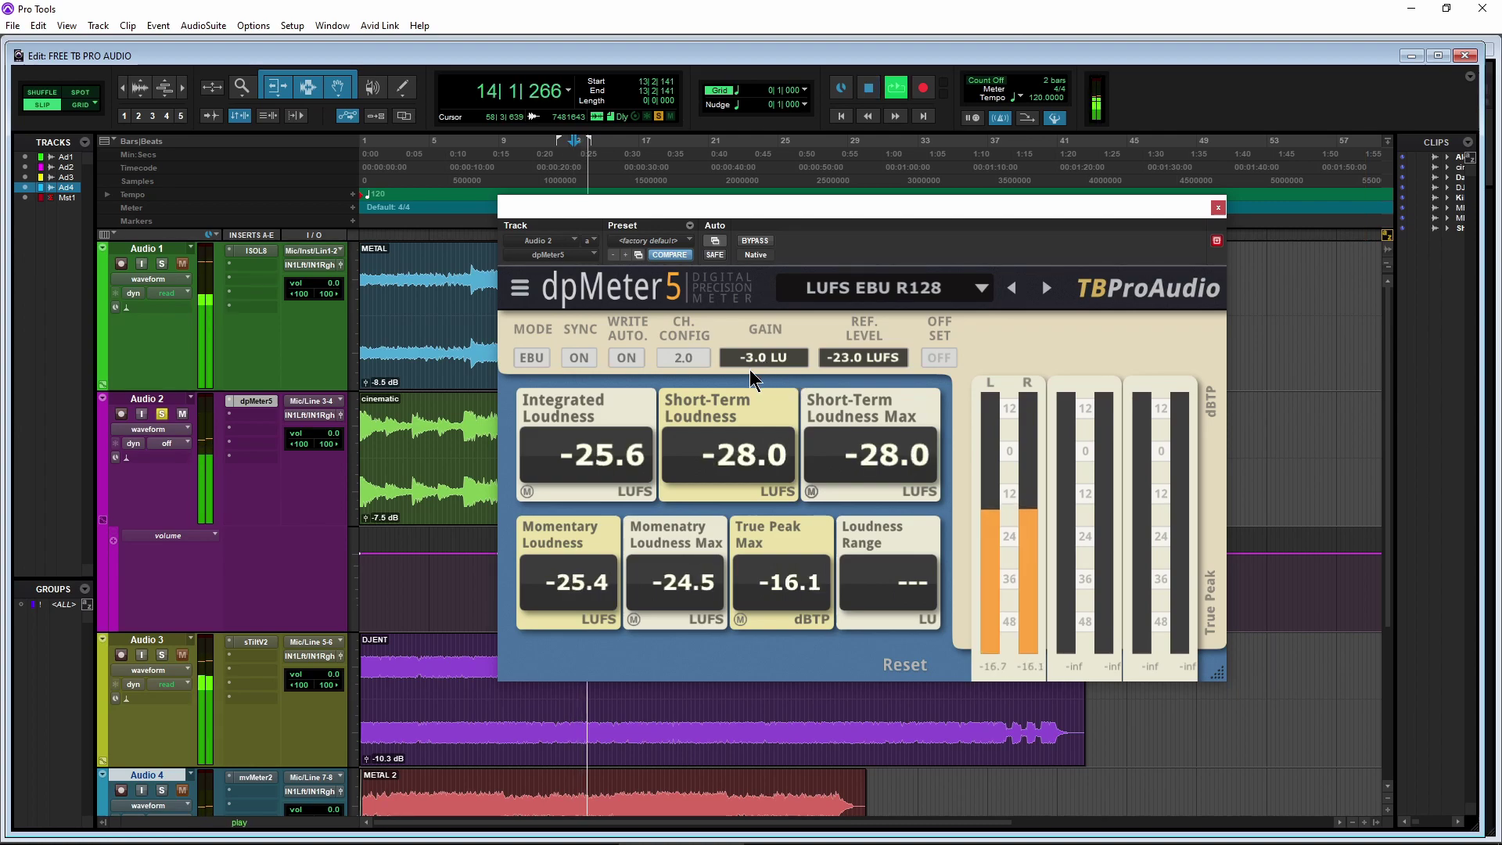
{"action": "left_click", "coordinate": [685, 358]}
{"action": "left_click", "coordinate": [646, 319]}
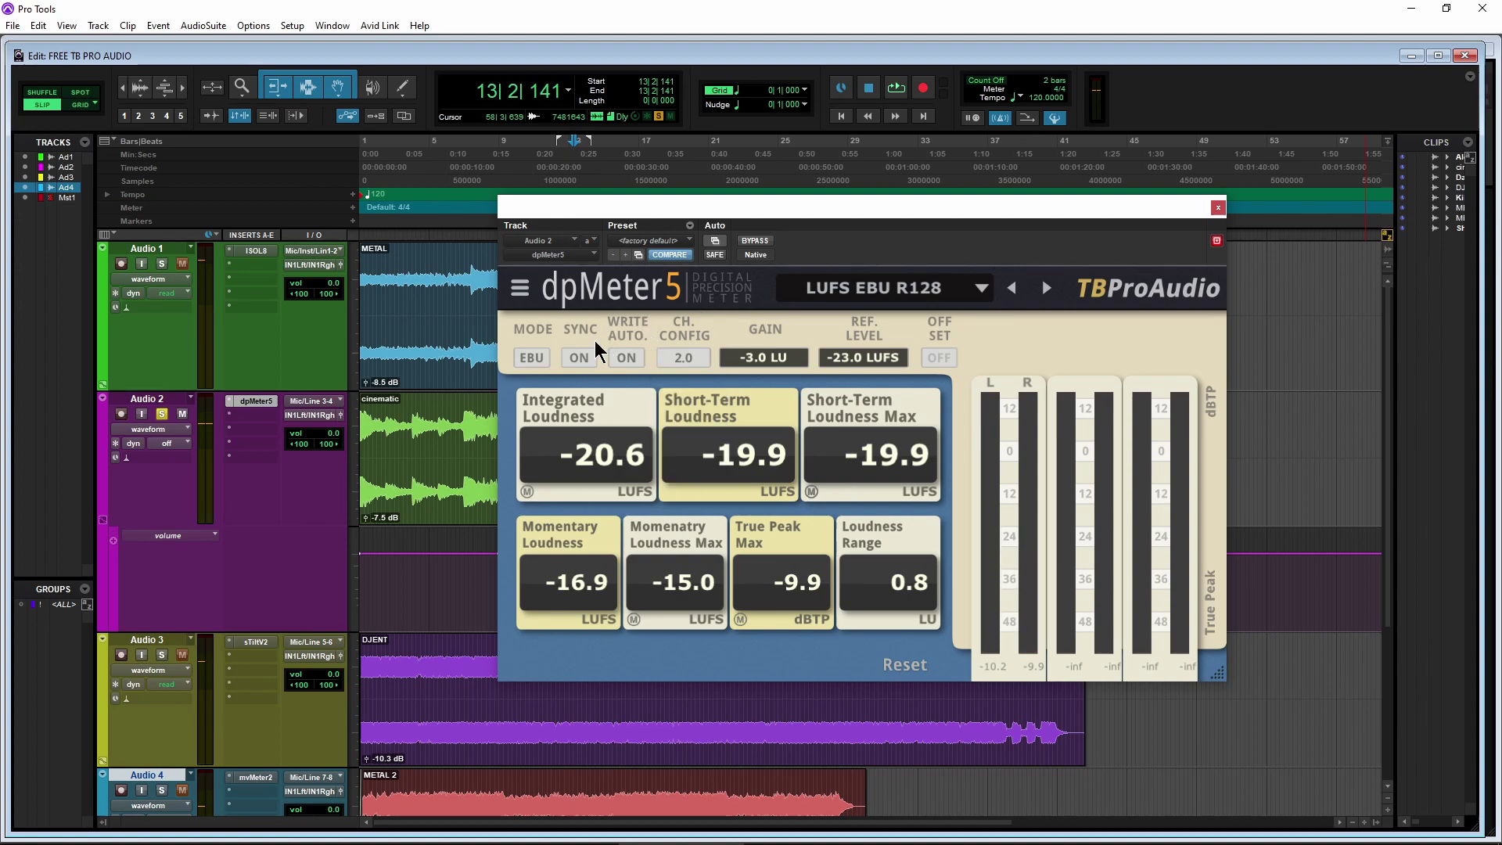
{"action": "left_click", "coordinate": [530, 358]}
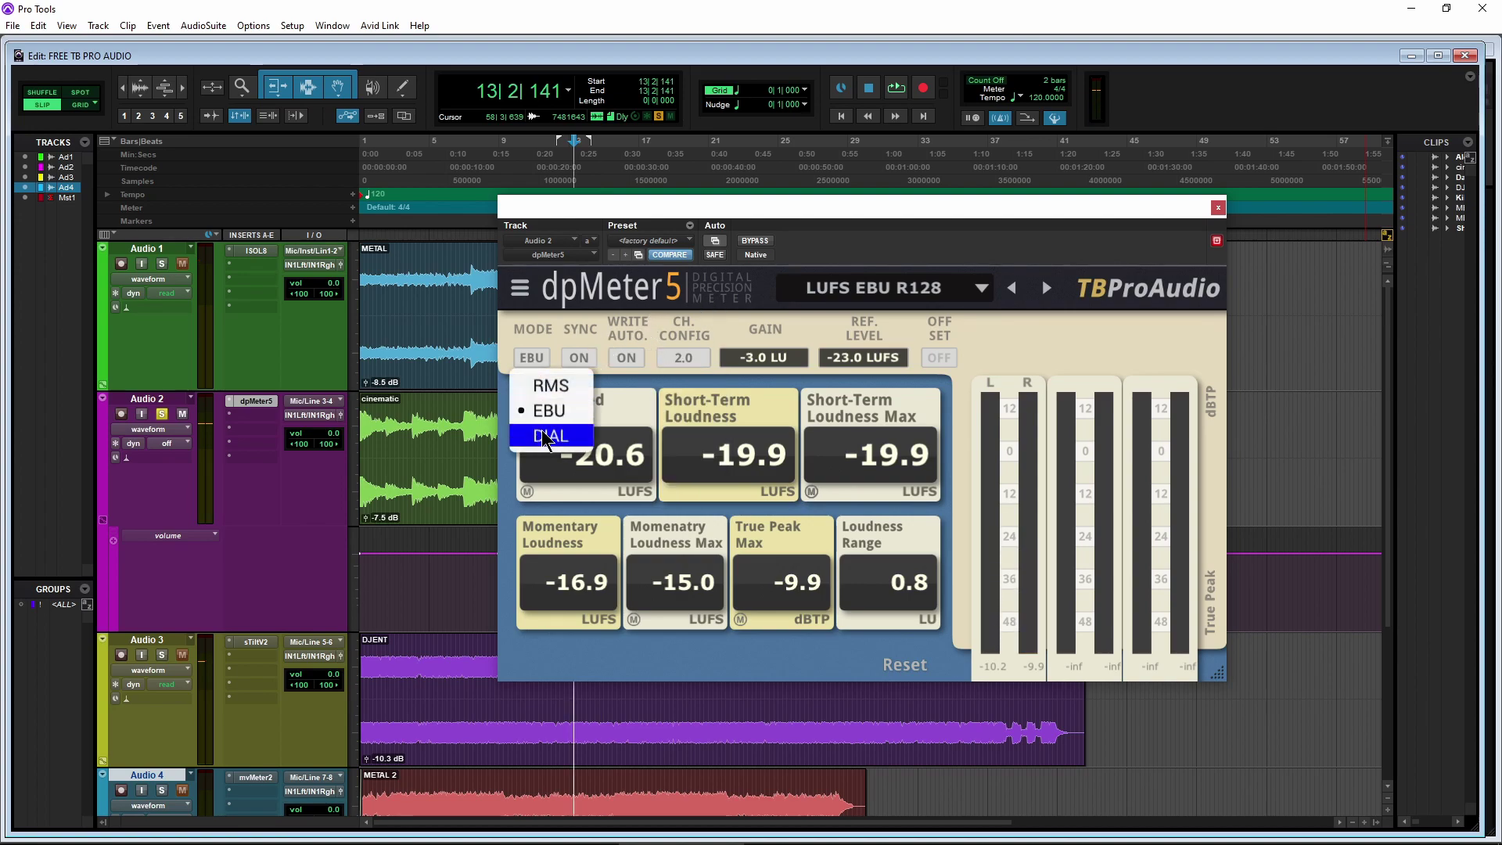
{"action": "left_click", "coordinate": [616, 383]}
{"action": "left_click", "coordinate": [523, 291]}
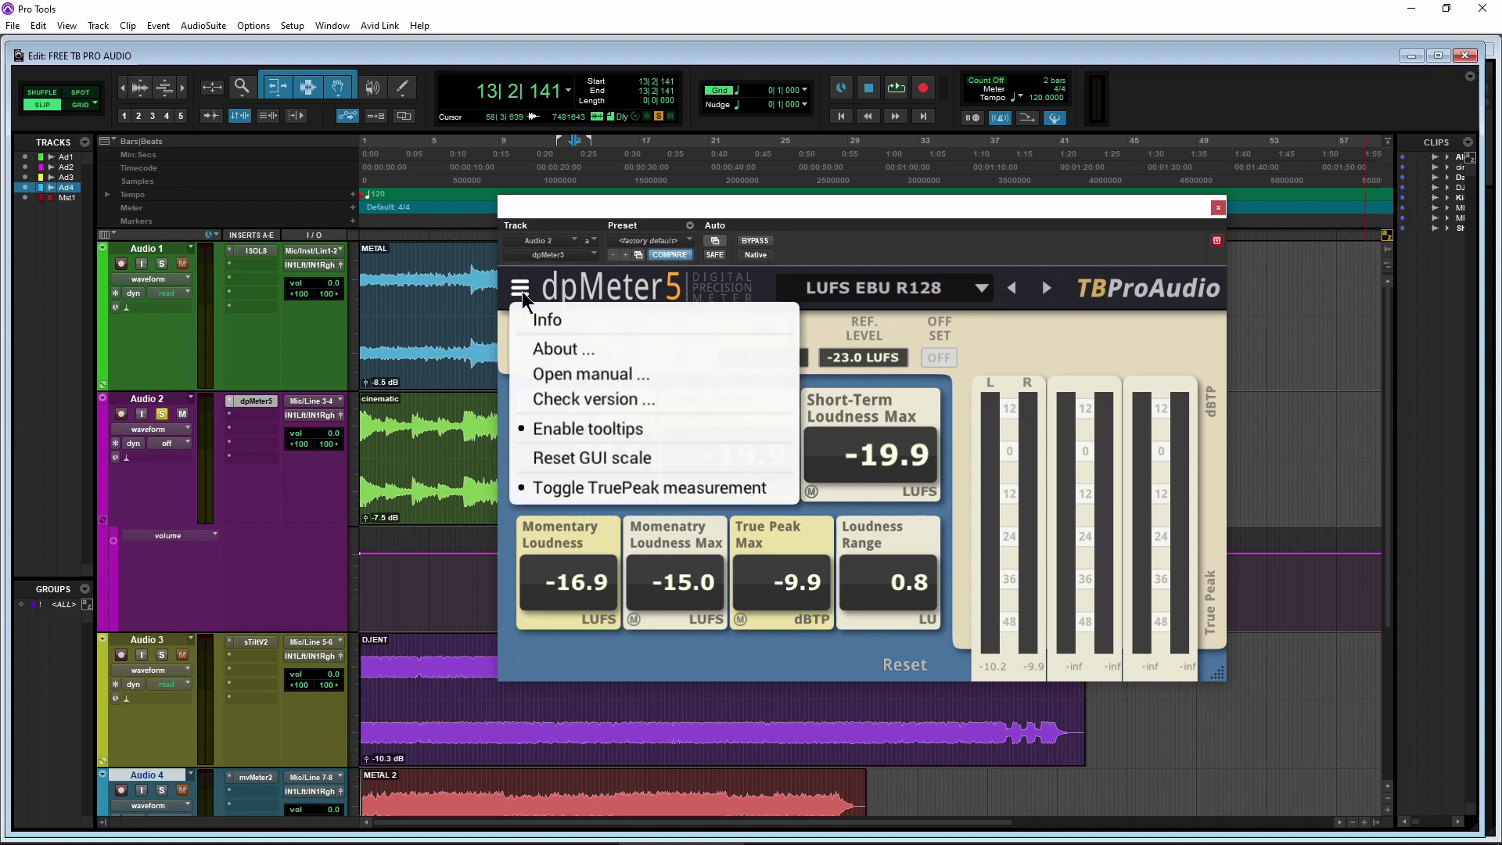
{"action": "left_click", "coordinate": [1009, 359]}
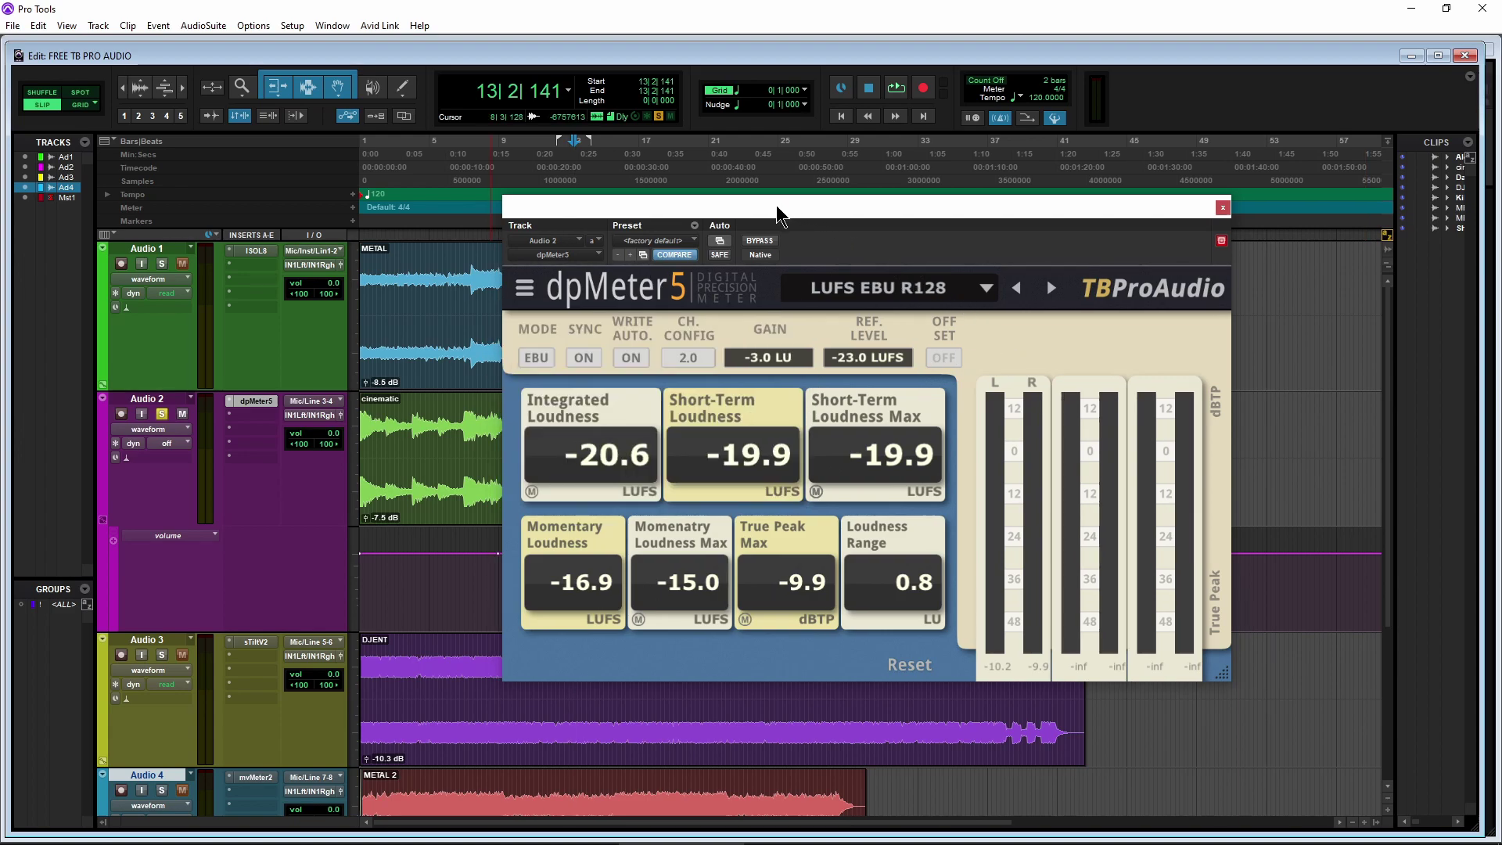
{"action": "left_click_drag", "start_coordinate": [775, 213], "coordinate": [851, 212]}
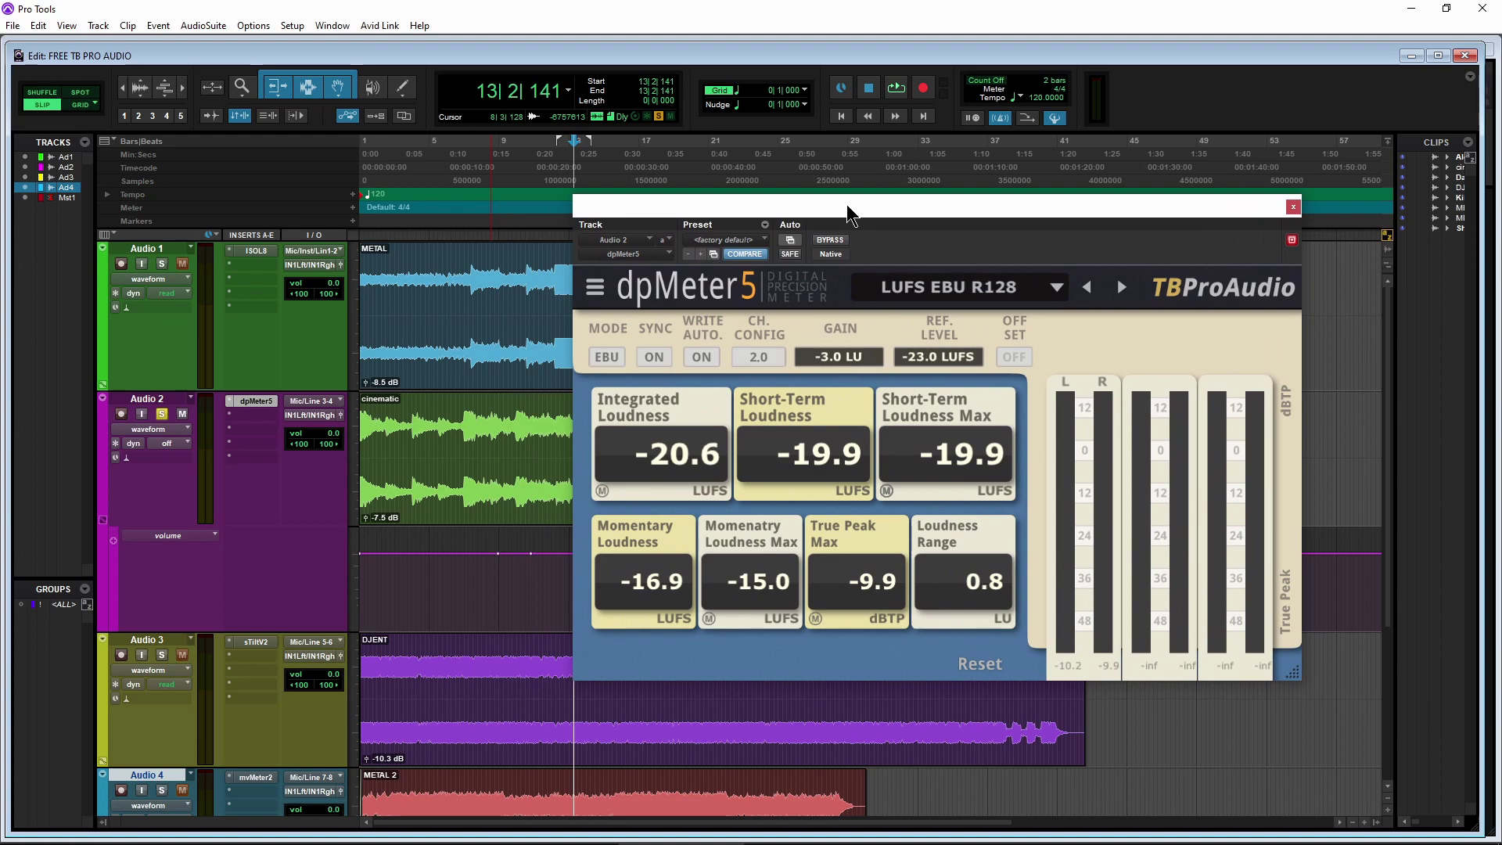
{"action": "left_click", "coordinate": [701, 357]}
Write dpMeter5's RMS ML, Peak Max and Crest readings as automation, then select that stretch
{"action": "left_click", "coordinate": [790, 239]}
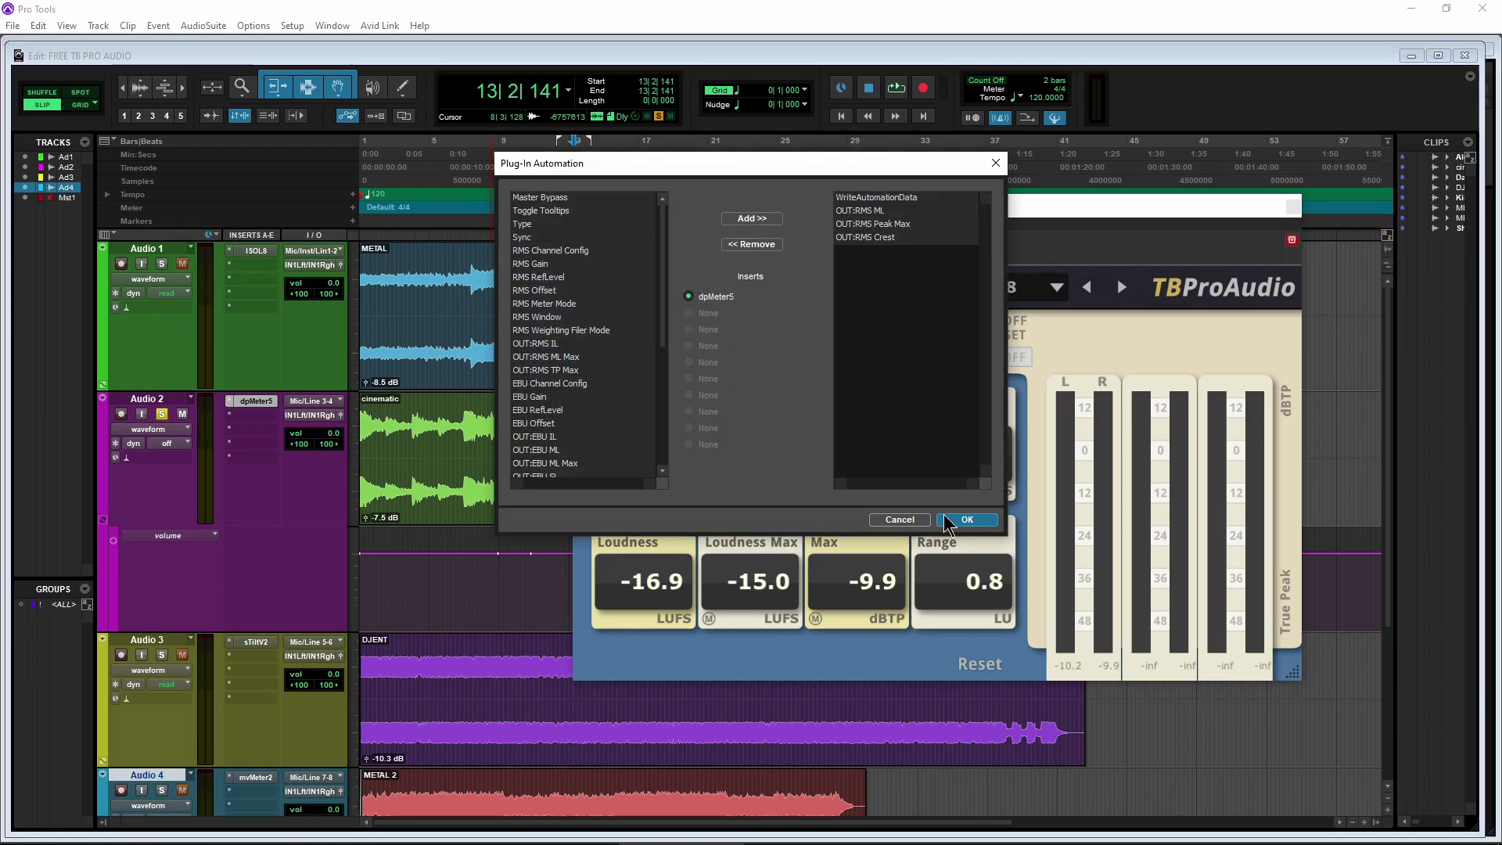
{"action": "left_click", "coordinate": [965, 519]}
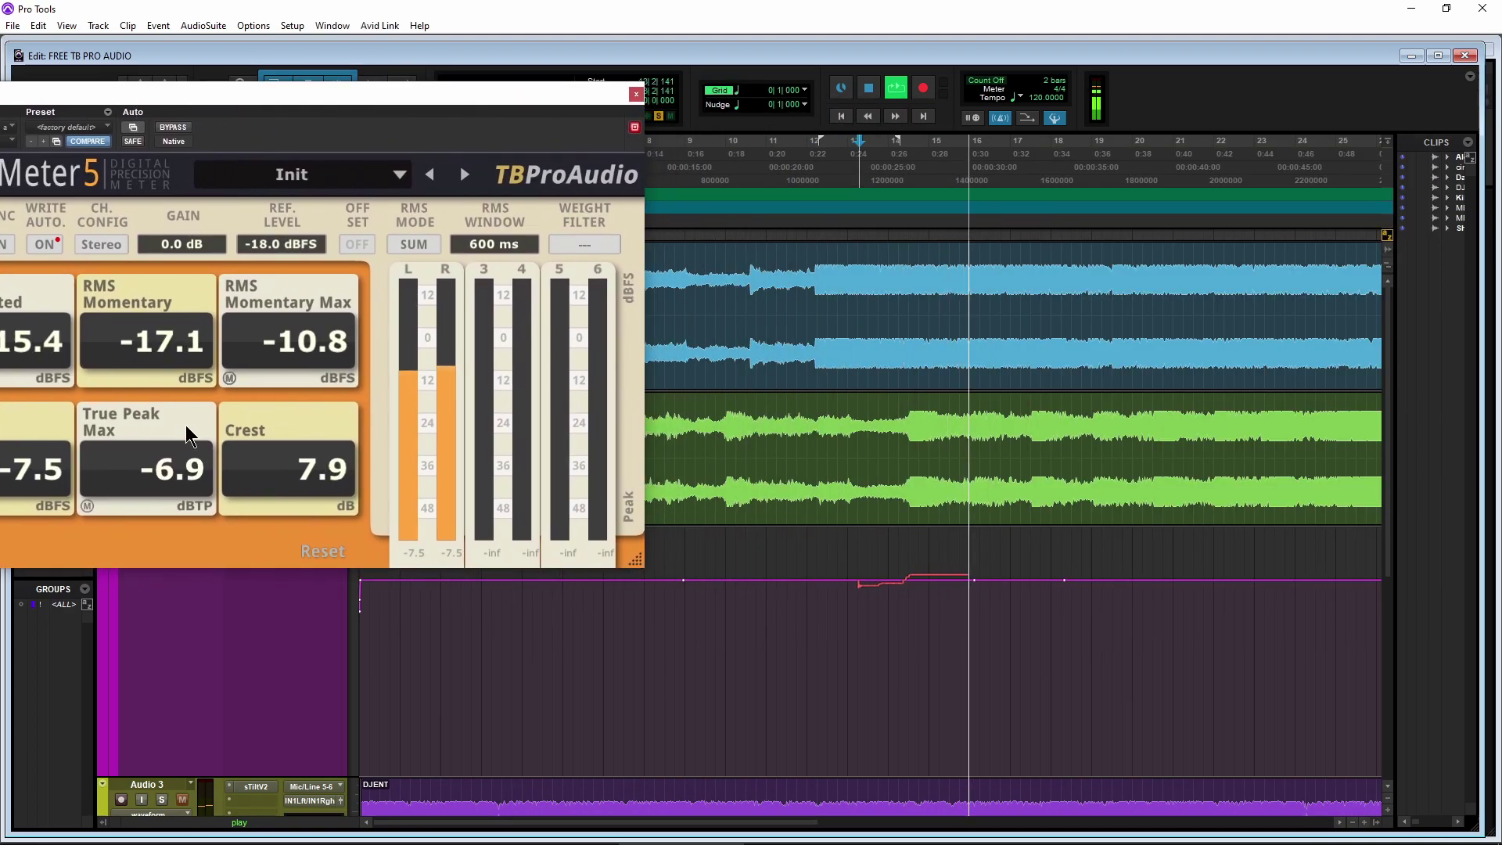
{"action": "left_click_drag", "start_coordinate": [261, 100], "coordinate": [416, 106]}
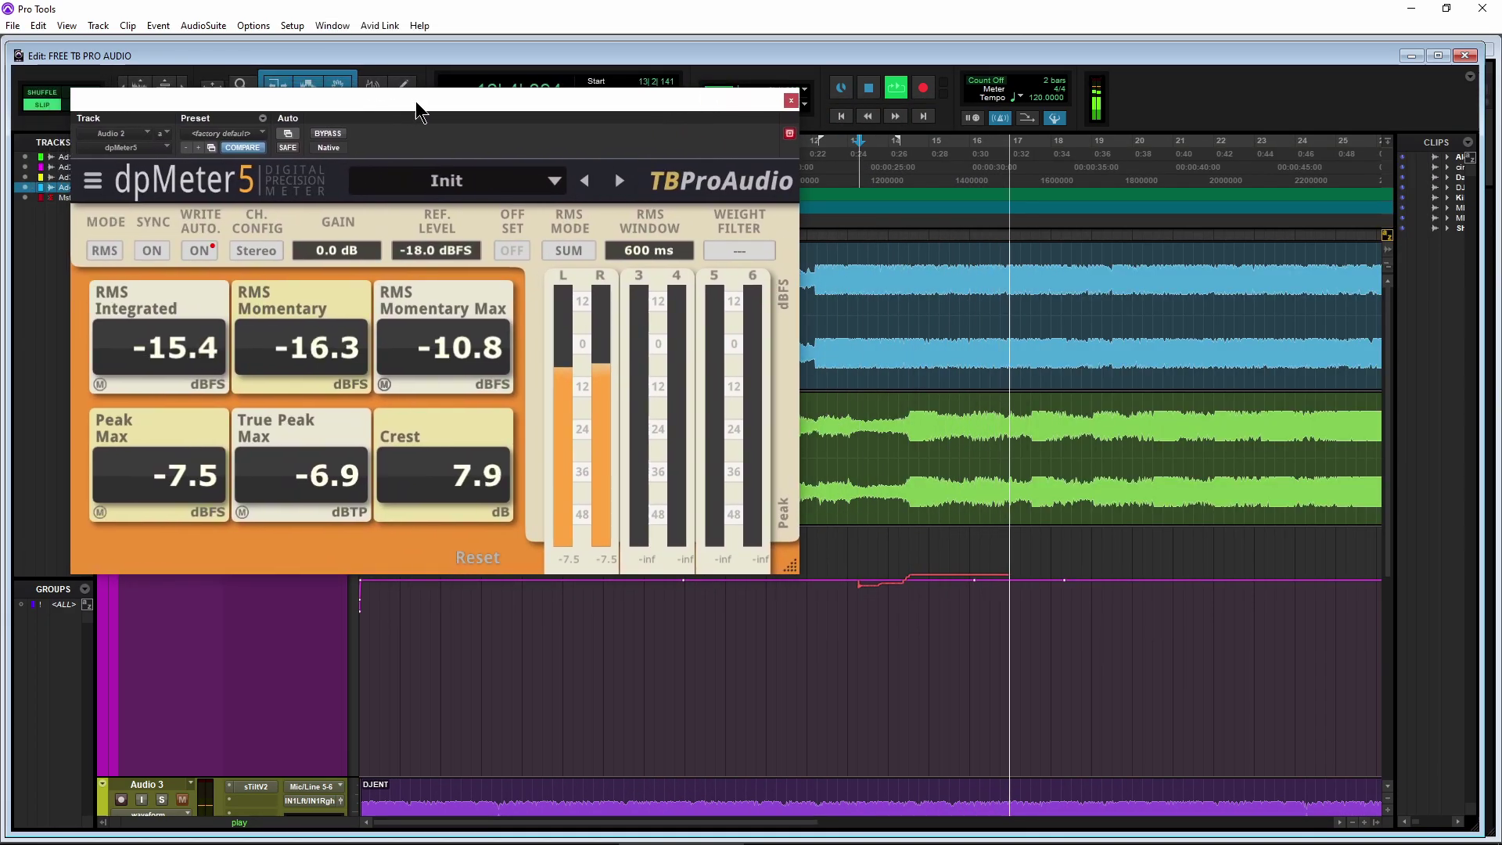
{"action": "key", "text": "space"}
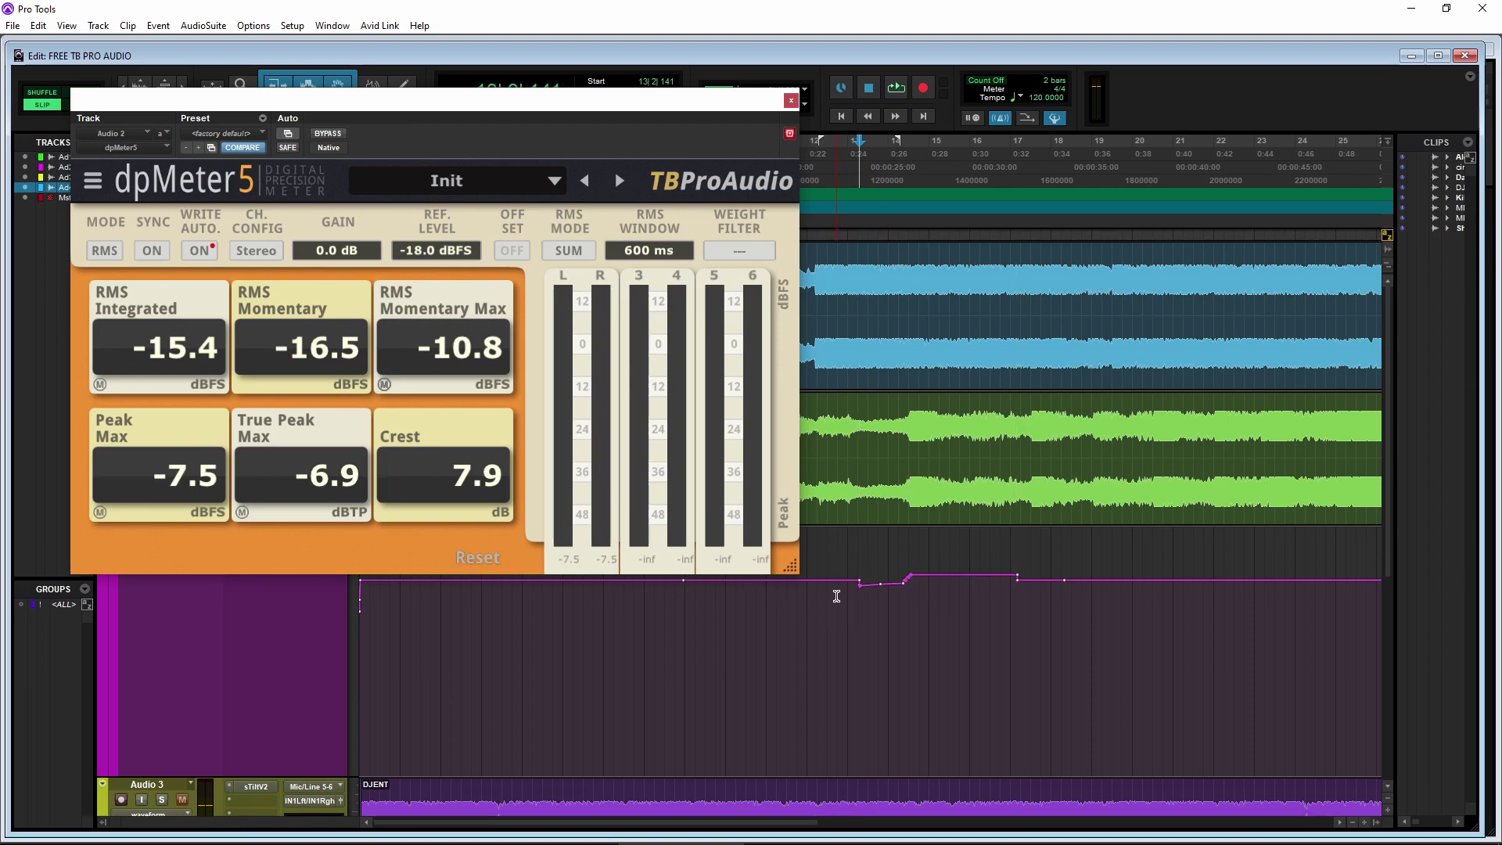
{"action": "left_click_drag", "start_coordinate": [843, 616], "coordinate": [1067, 610]}
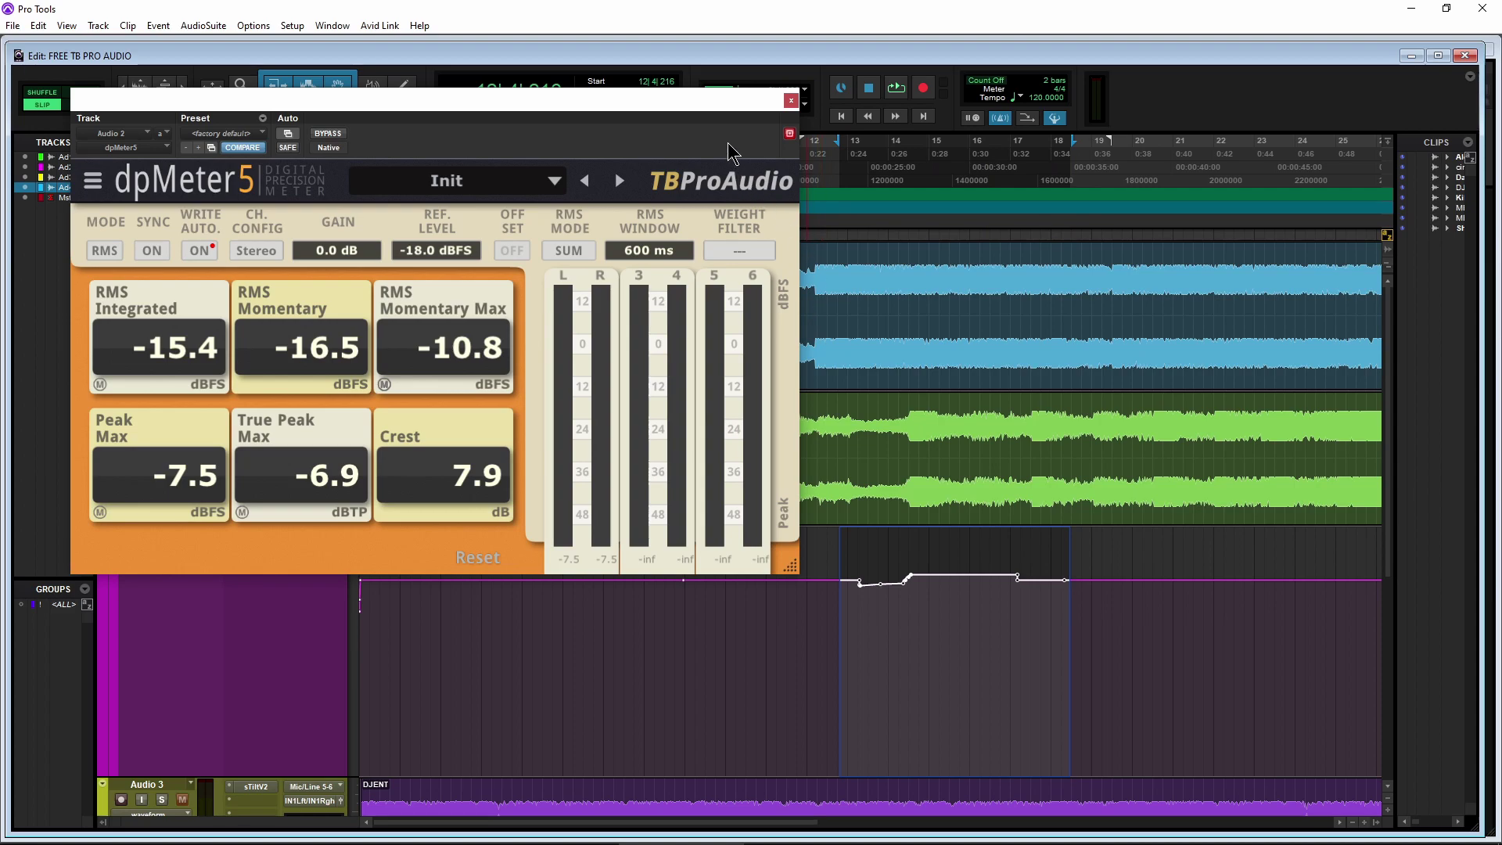
Close dpMeter5 and paste the meter automation onto Audio 2's volume lane
{"action": "left_click", "coordinate": [791, 100]}
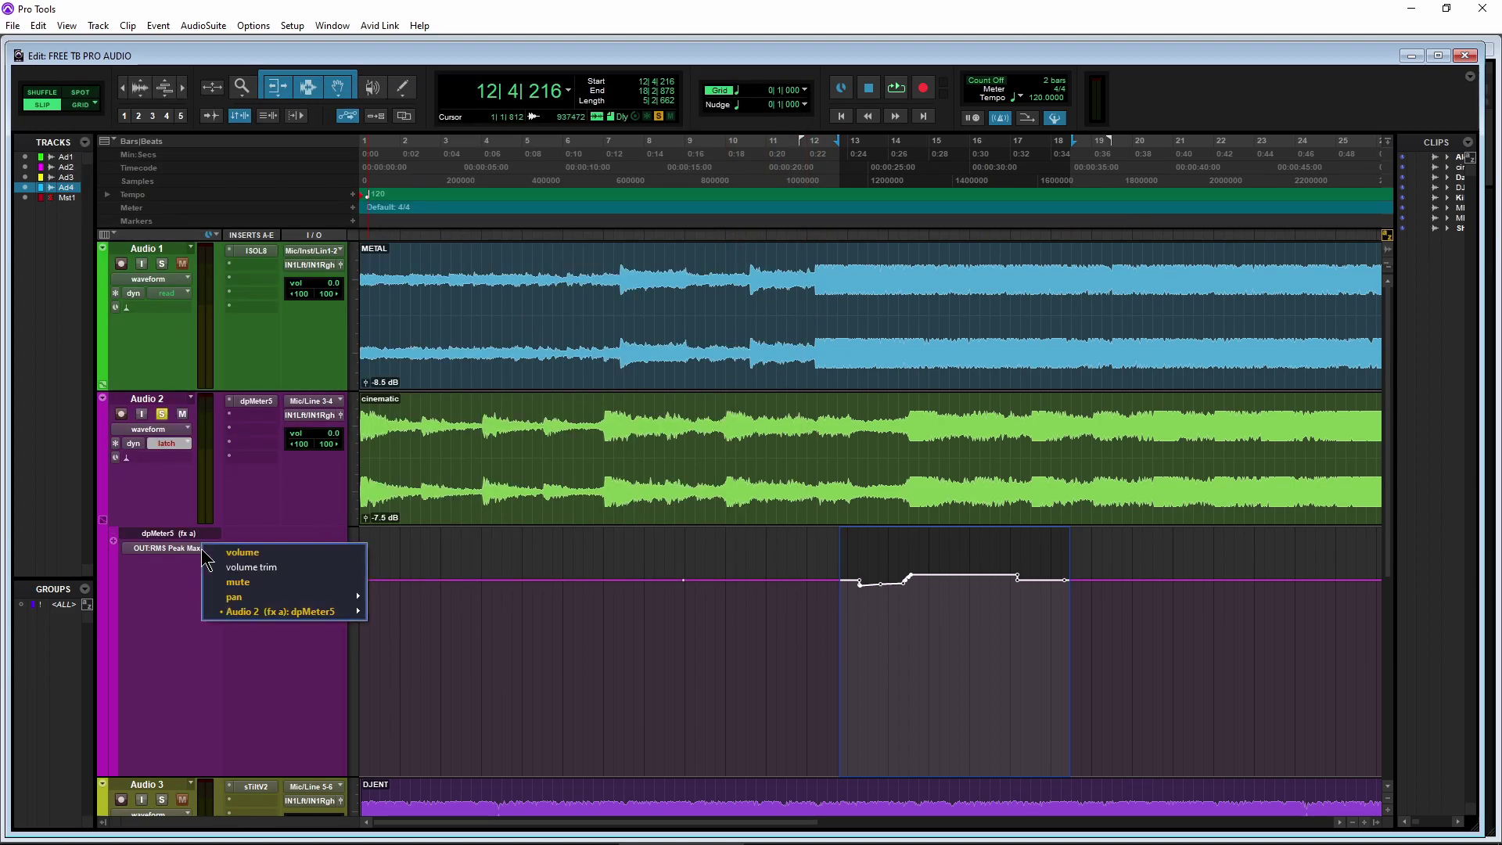
{"action": "left_click", "coordinate": [241, 553]}
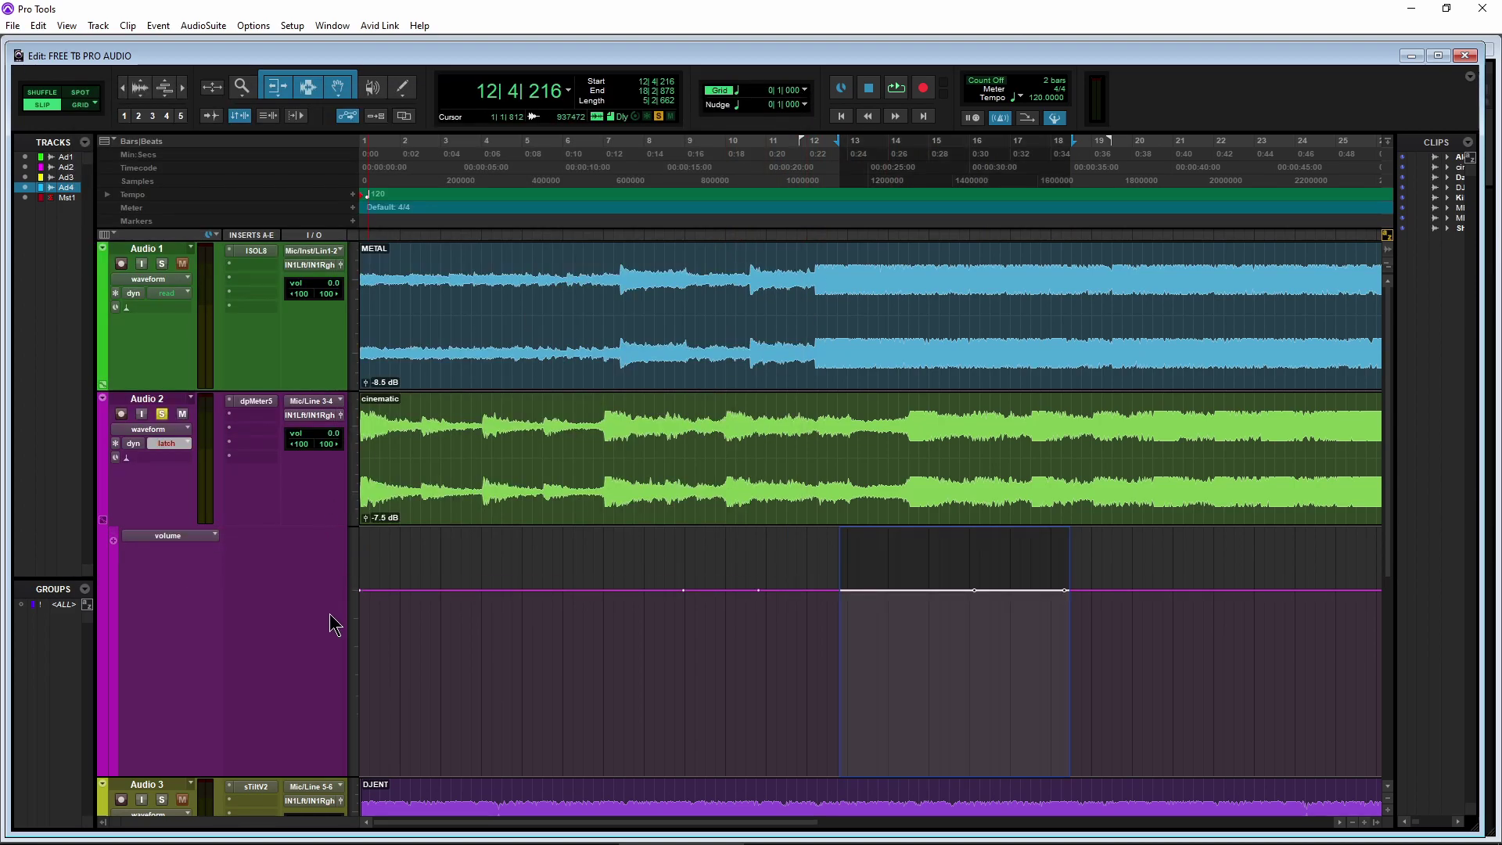
{"action": "left_click", "coordinate": [98, 25]}
{"action": "mouse_move", "coordinate": [70, 193]}
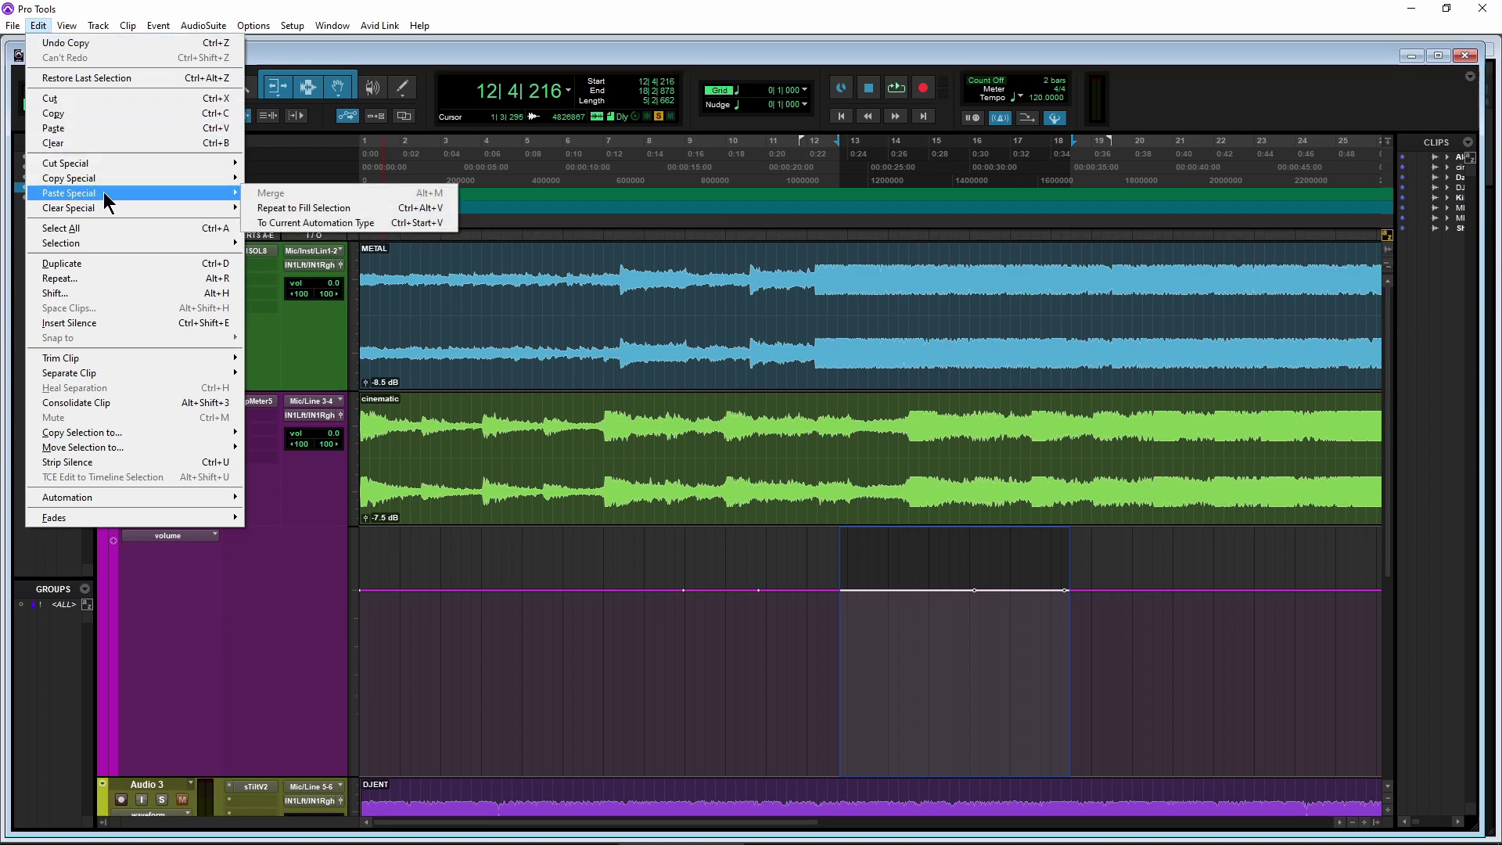
{"action": "left_click", "coordinate": [315, 222]}
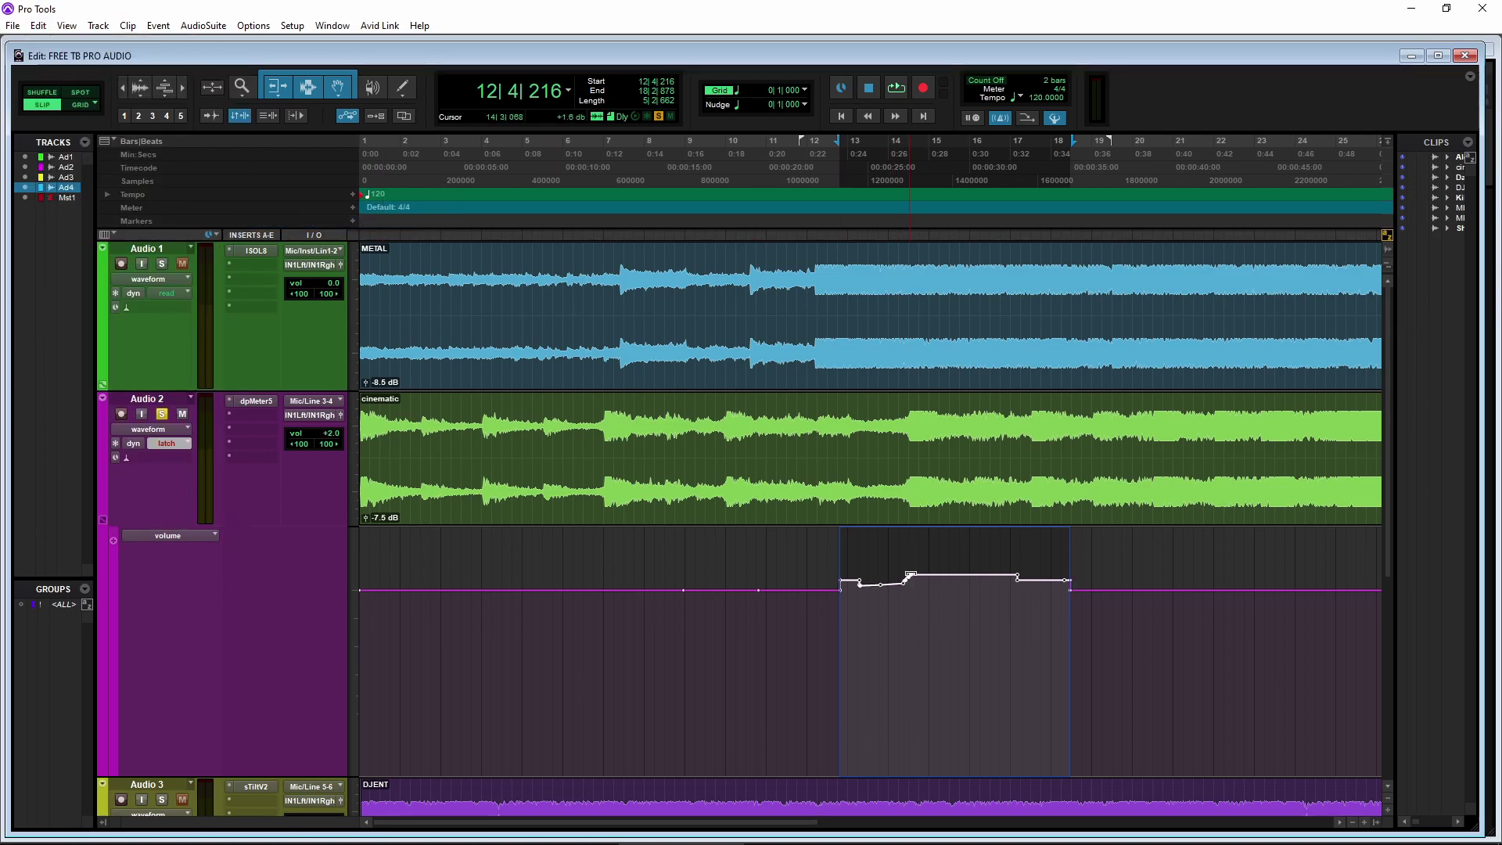
Switch to the mixer and back to the Edit window, then unsolo the cinematic track
{"action": "key", "text": "ctrl+equal"}
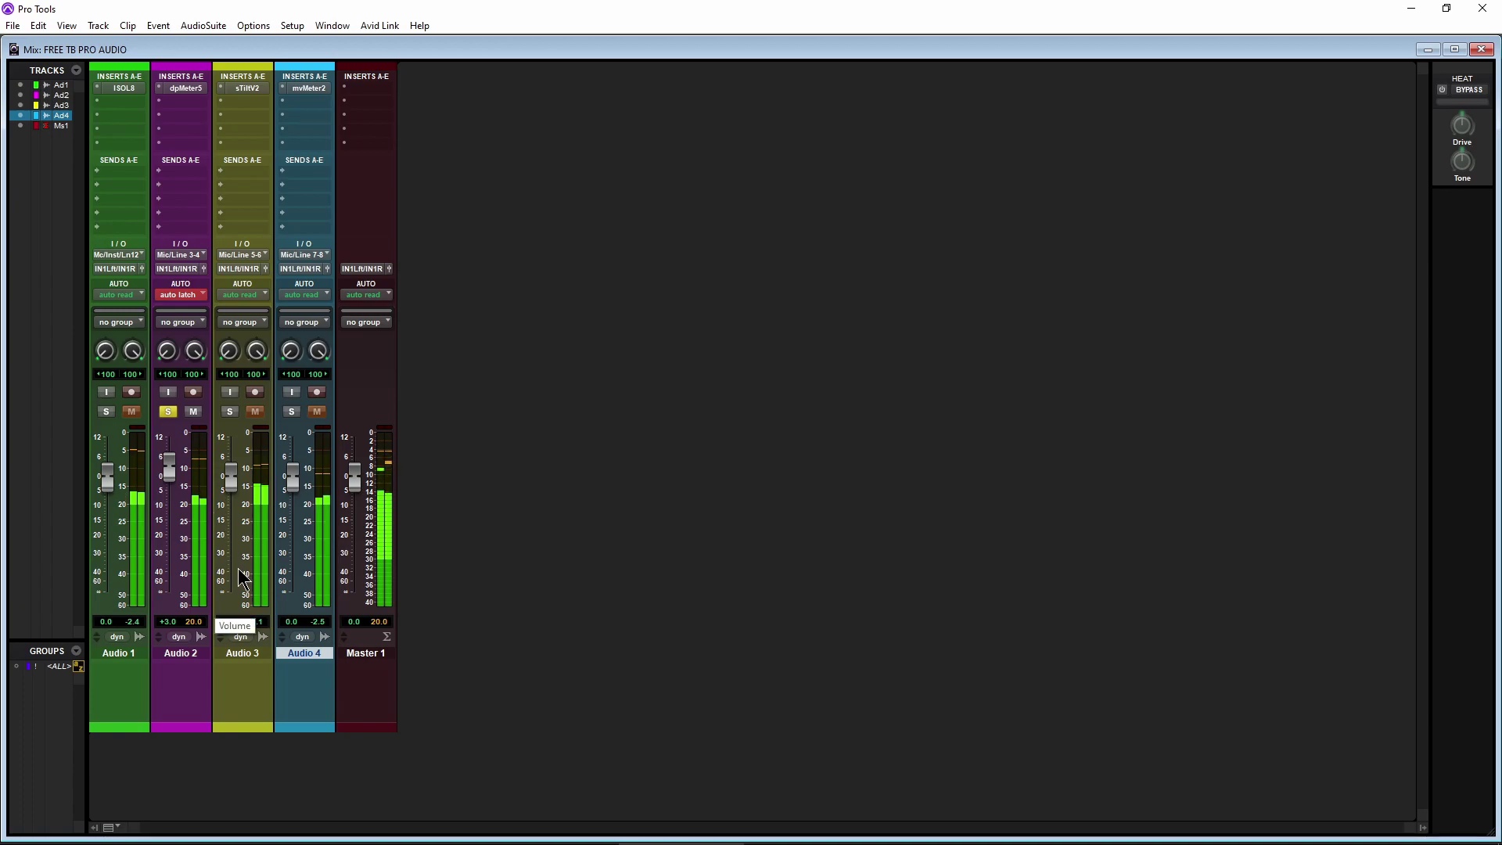
{"action": "key", "text": "ctrl+equal"}
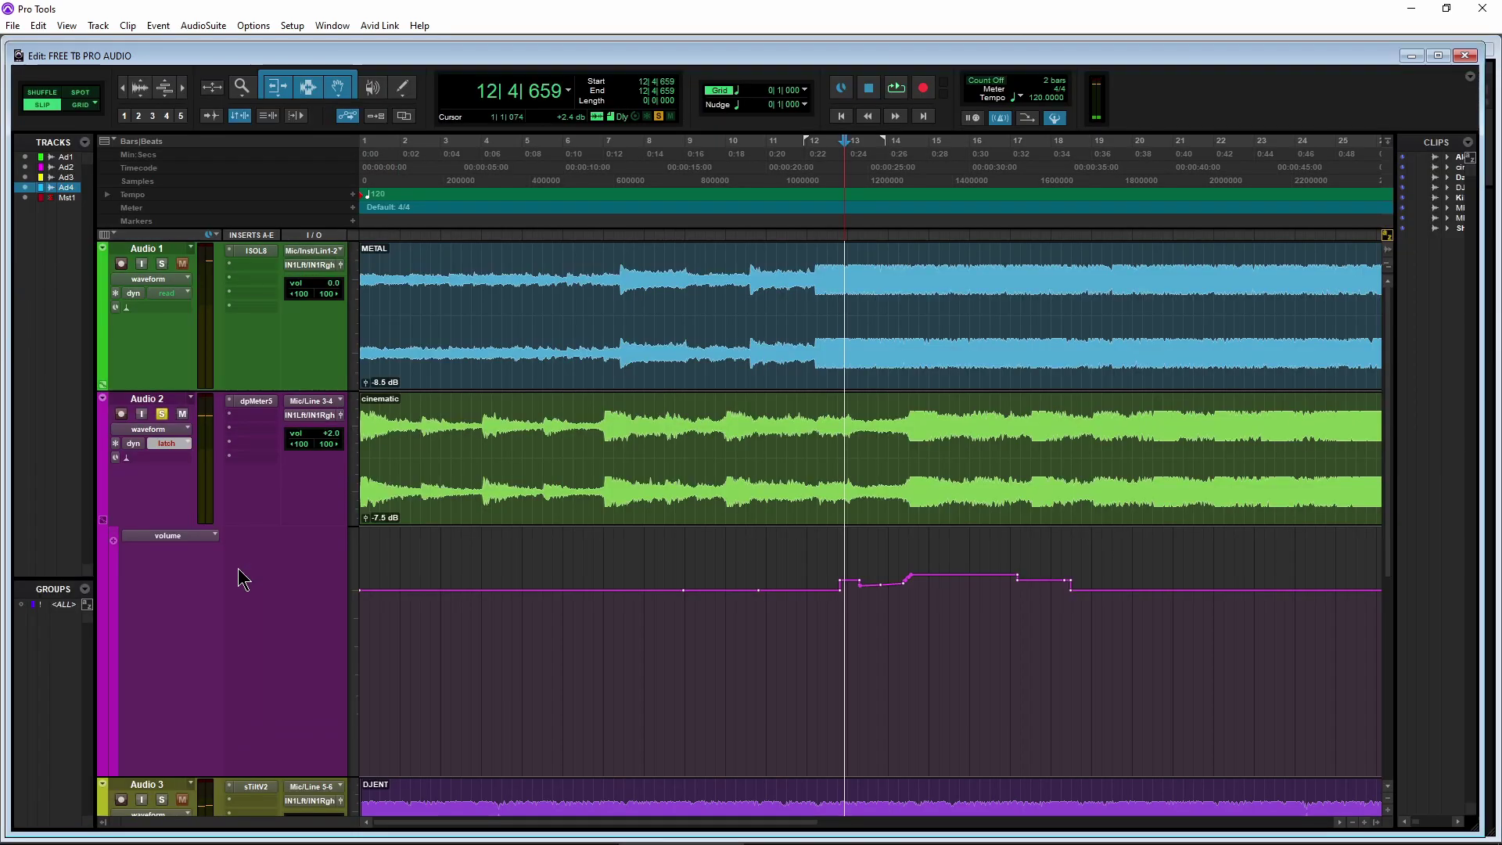
{"action": "left_click", "coordinate": [161, 415]}
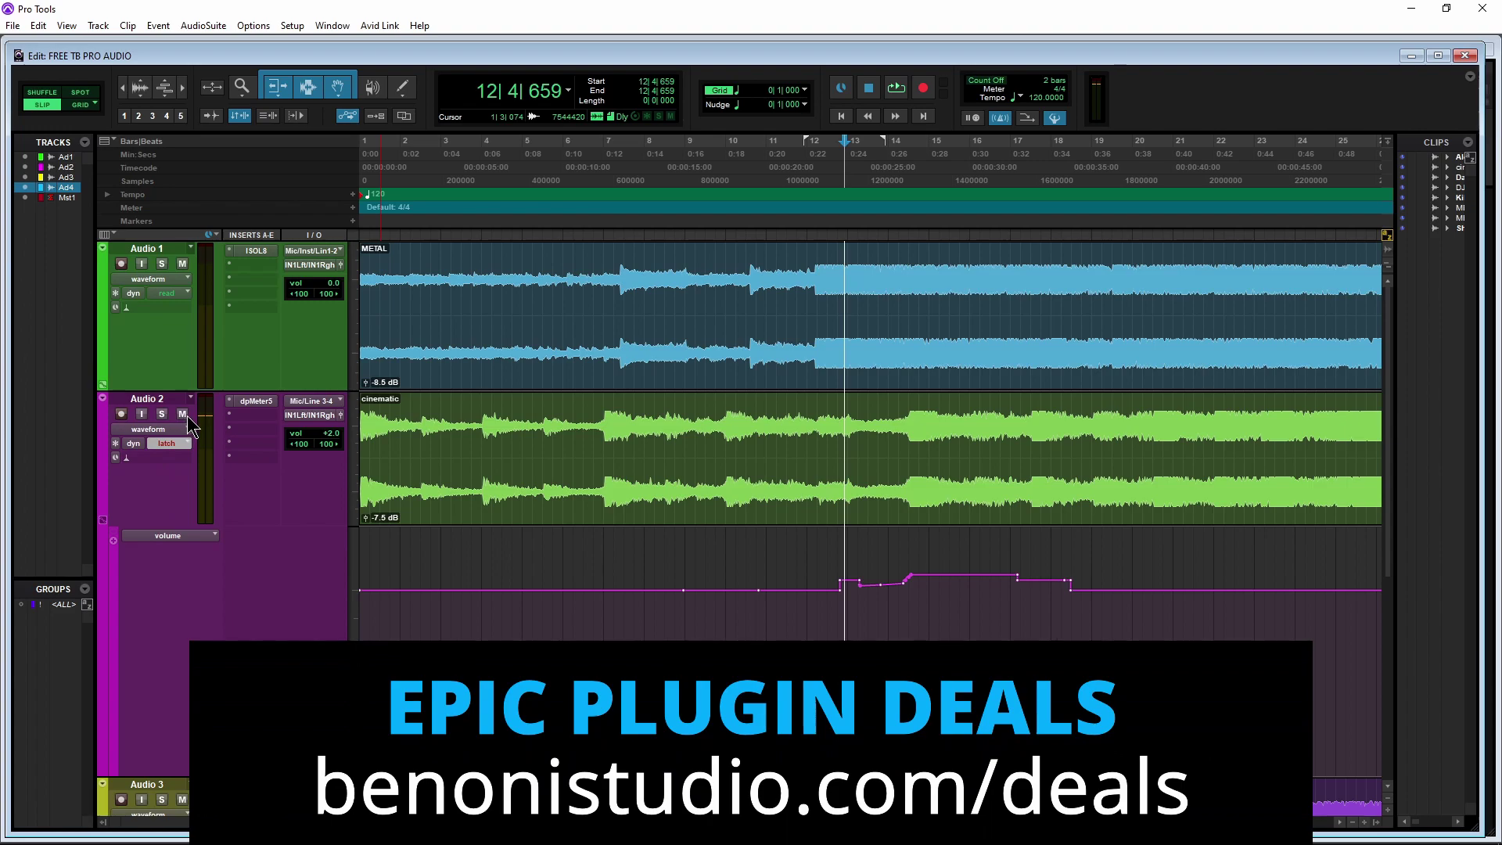
{"action": "scroll", "coordinate": [208, 478], "scroll_direction": "down", "scroll_amount": 3}
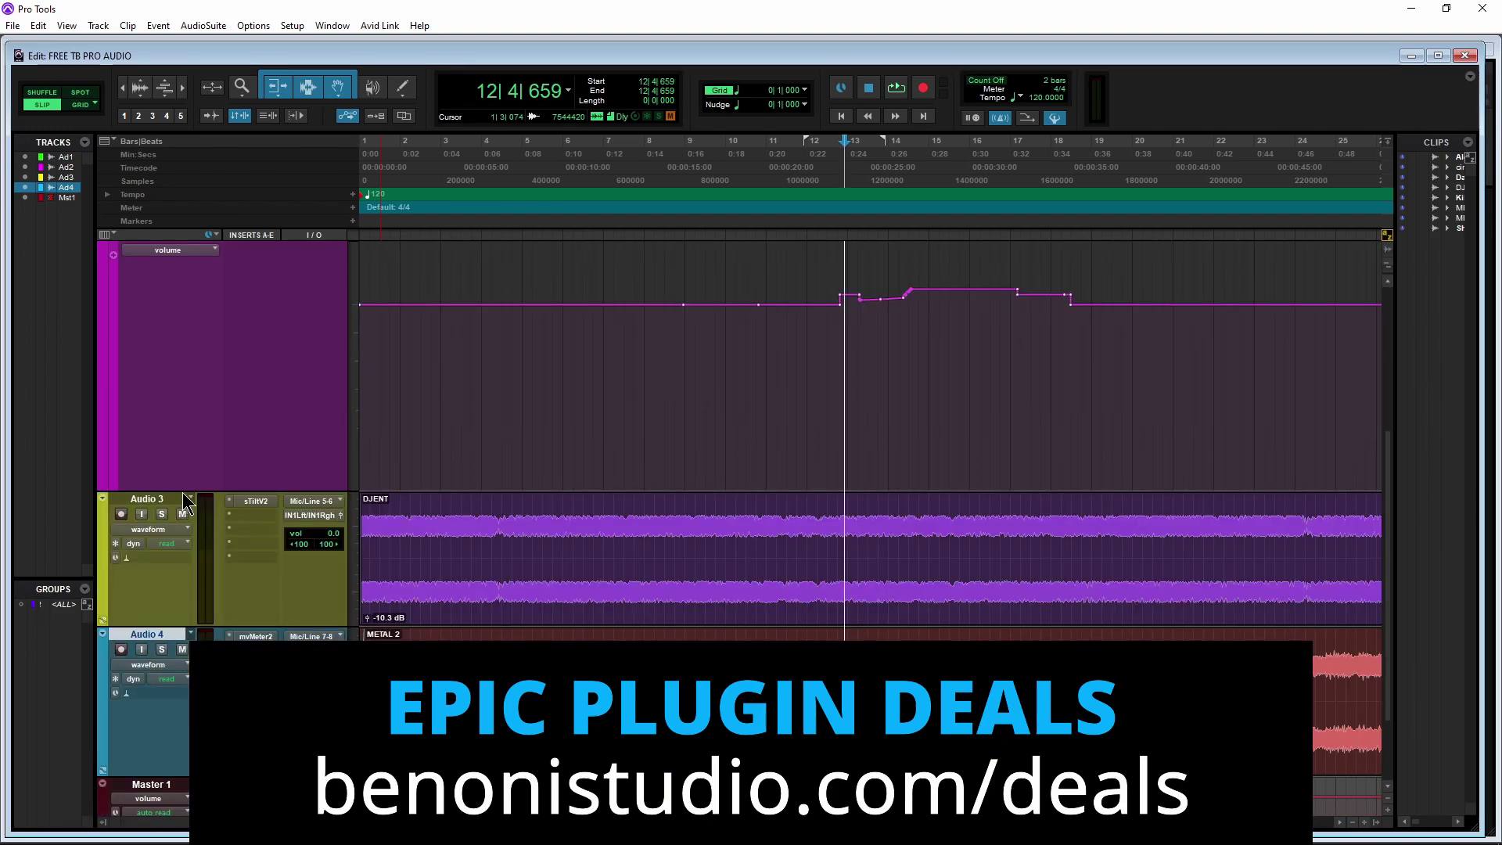
{"action": "scroll", "coordinate": [184, 501], "scroll_direction": "up", "scroll_amount": 2}
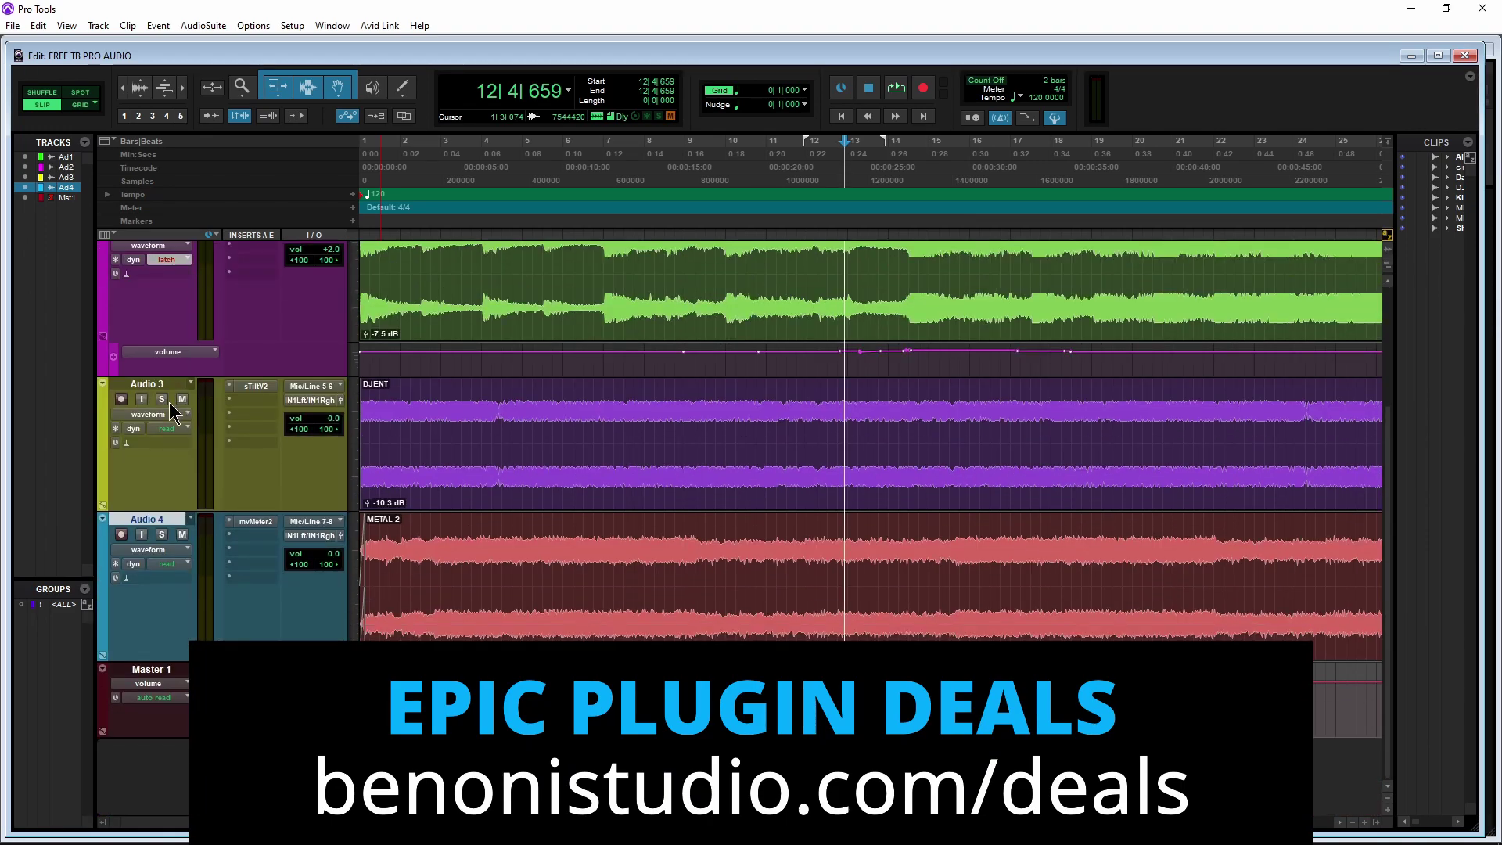
Open sTiltV2 on the DJENT track, enlarge its window, adjust the slope and enable Limit Spectrum
{"action": "left_click", "coordinate": [255, 385]}
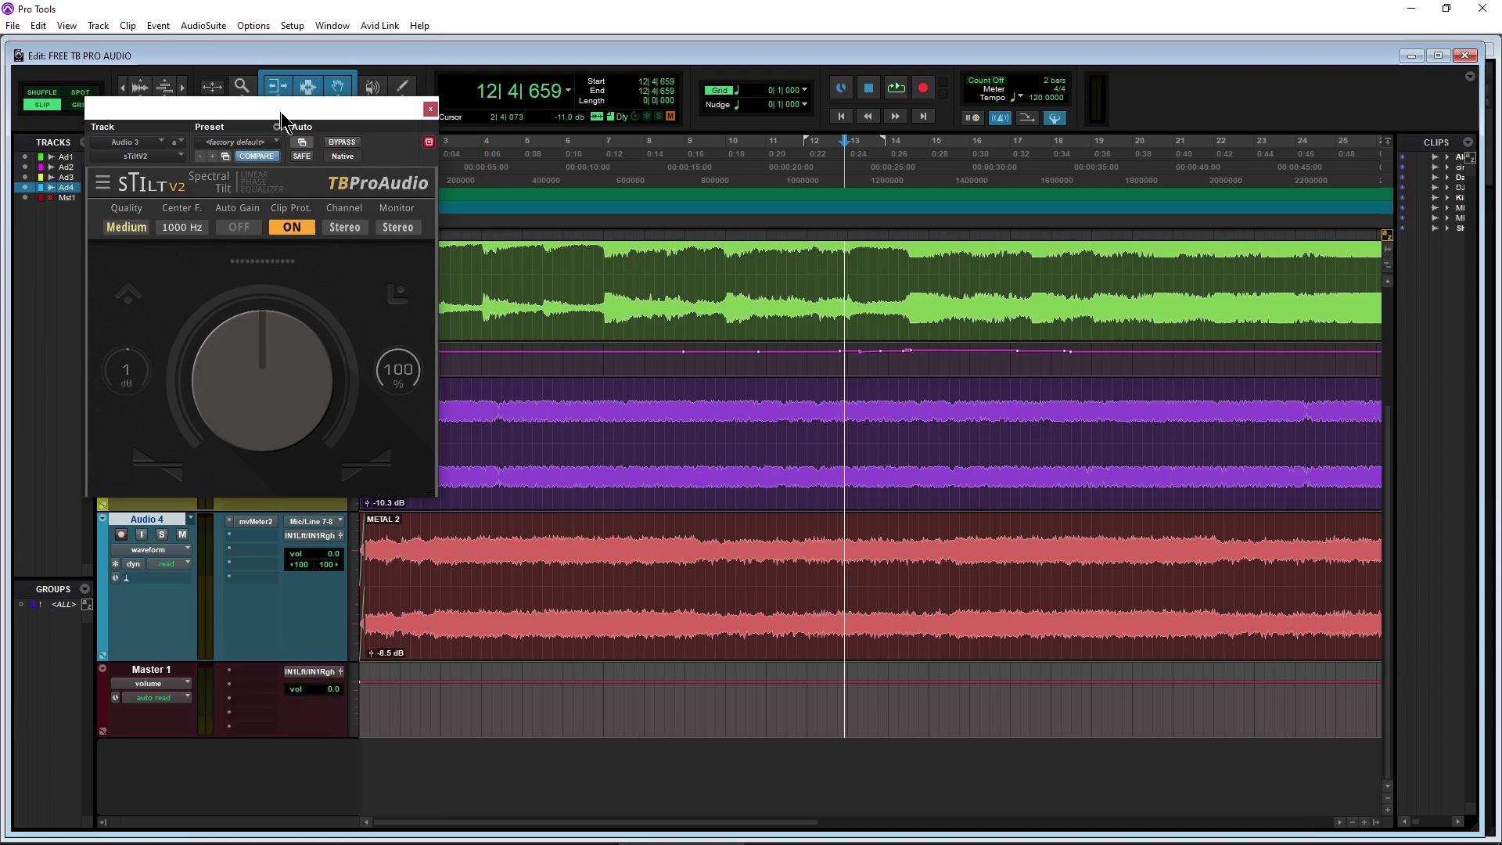
{"action": "left_click_drag", "start_coordinate": [265, 108], "coordinate": [961, 266]}
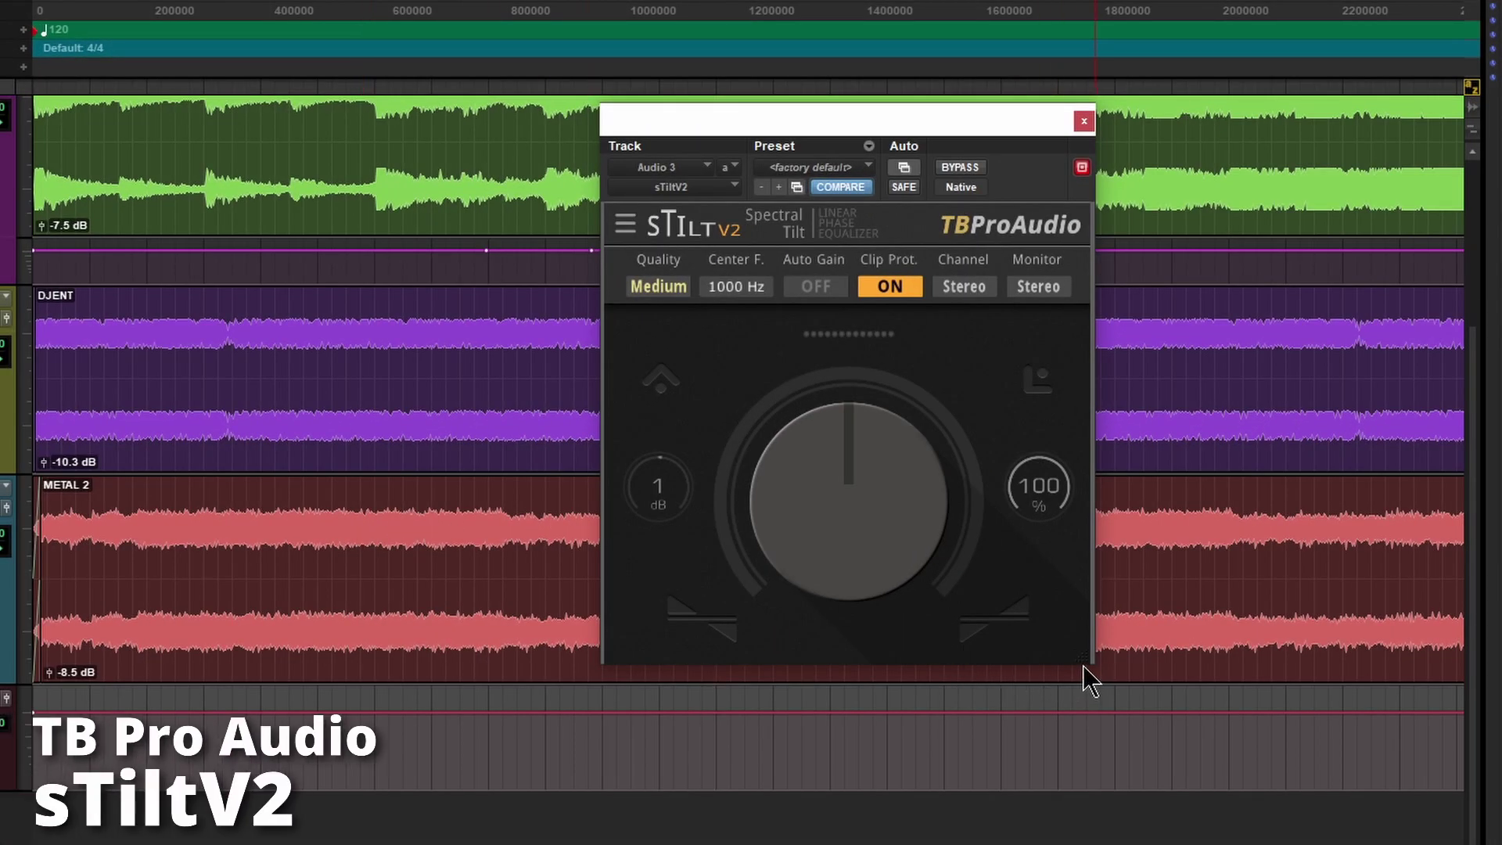
{"action": "left_click_drag", "start_coordinate": [1089, 678], "coordinate": [1232, 809]}
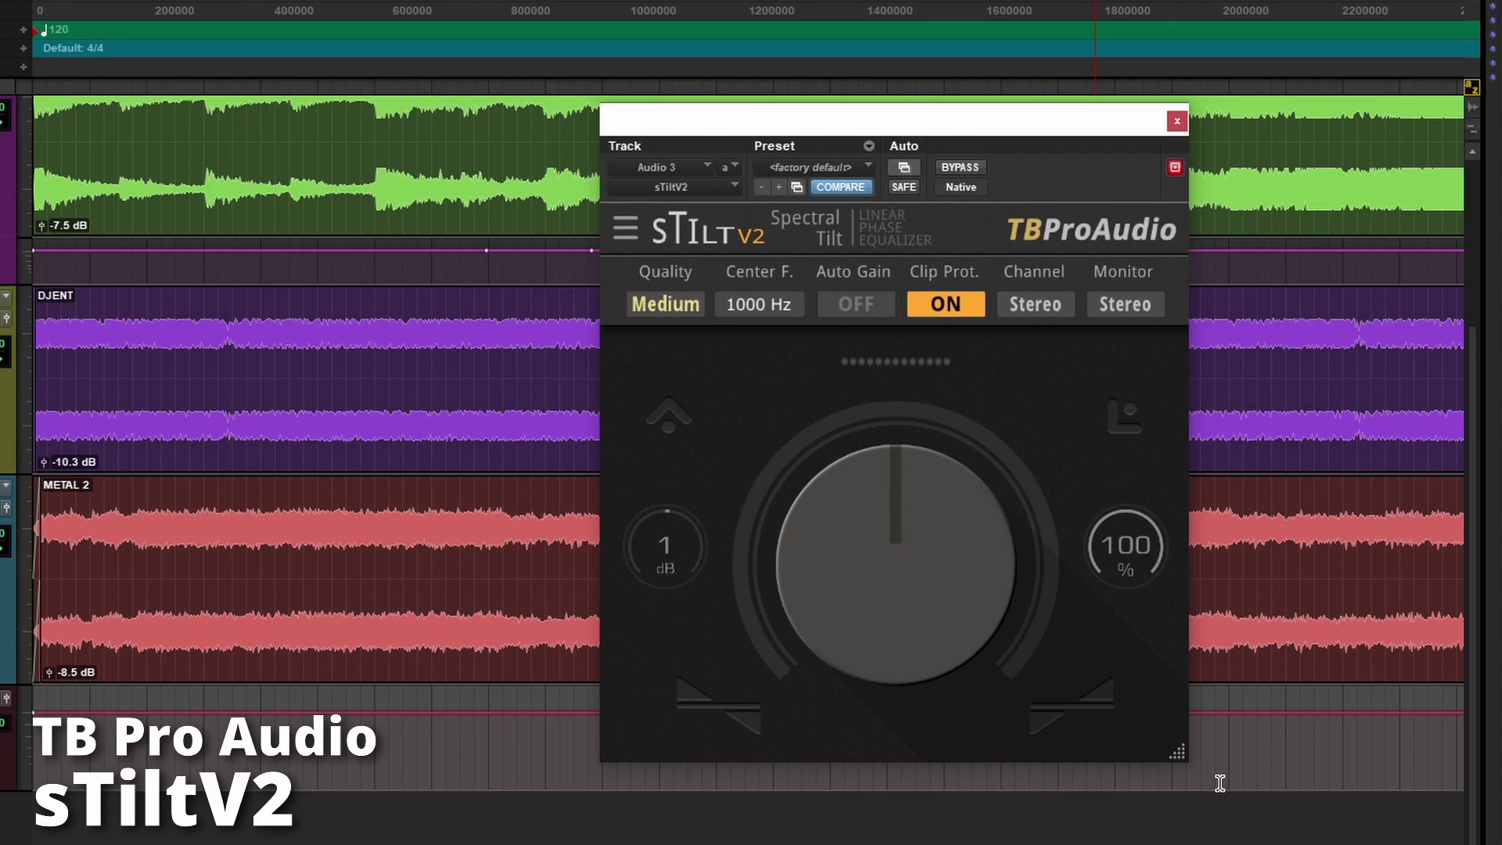
{"action": "left_click_drag", "start_coordinate": [859, 124], "coordinate": [795, 26]}
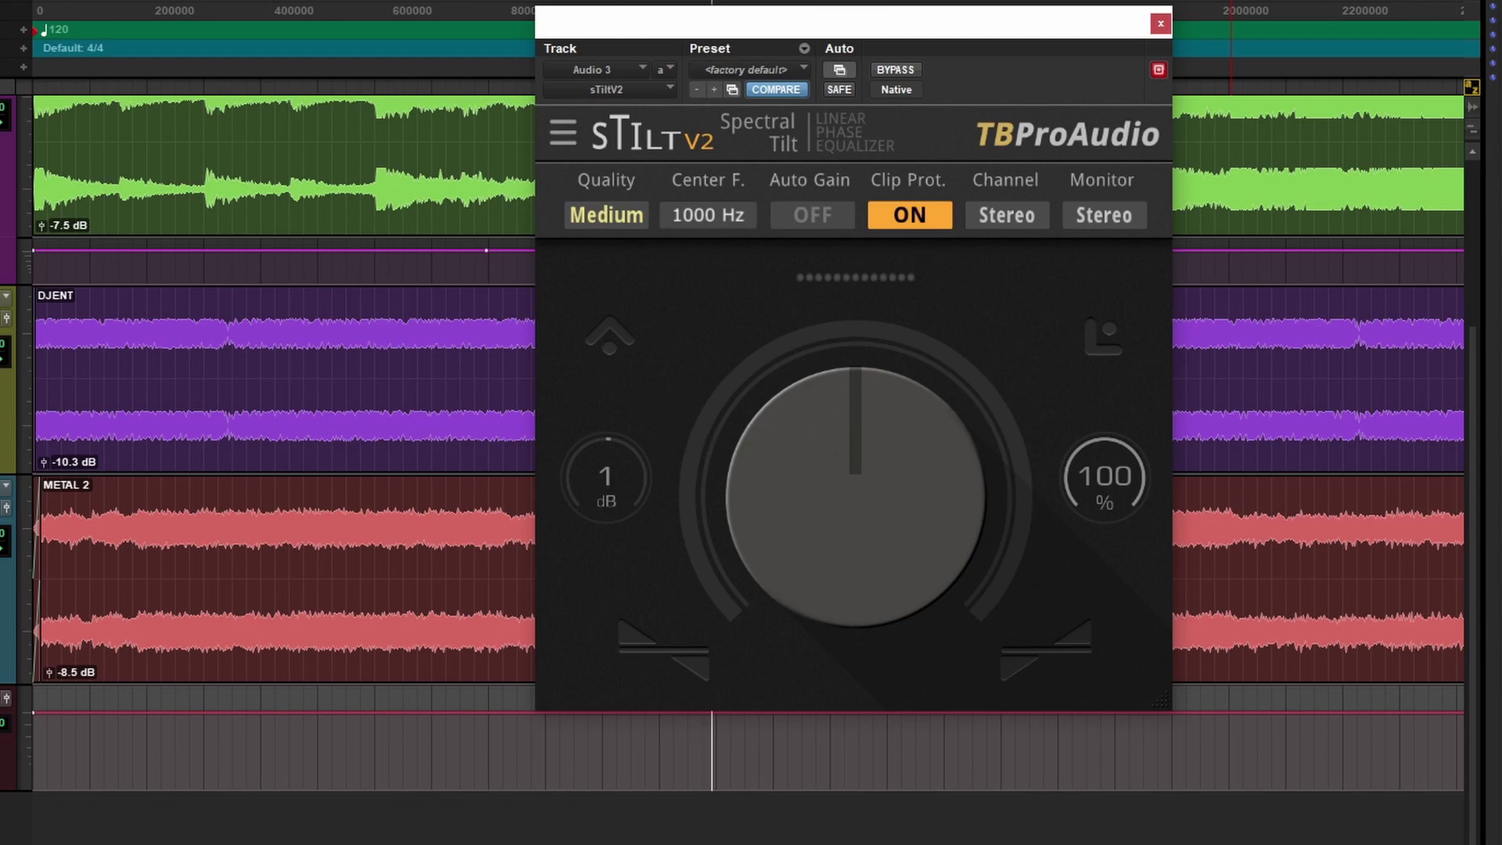
{"action": "left_click_drag", "start_coordinate": [857, 446], "coordinate": [857, 399]}
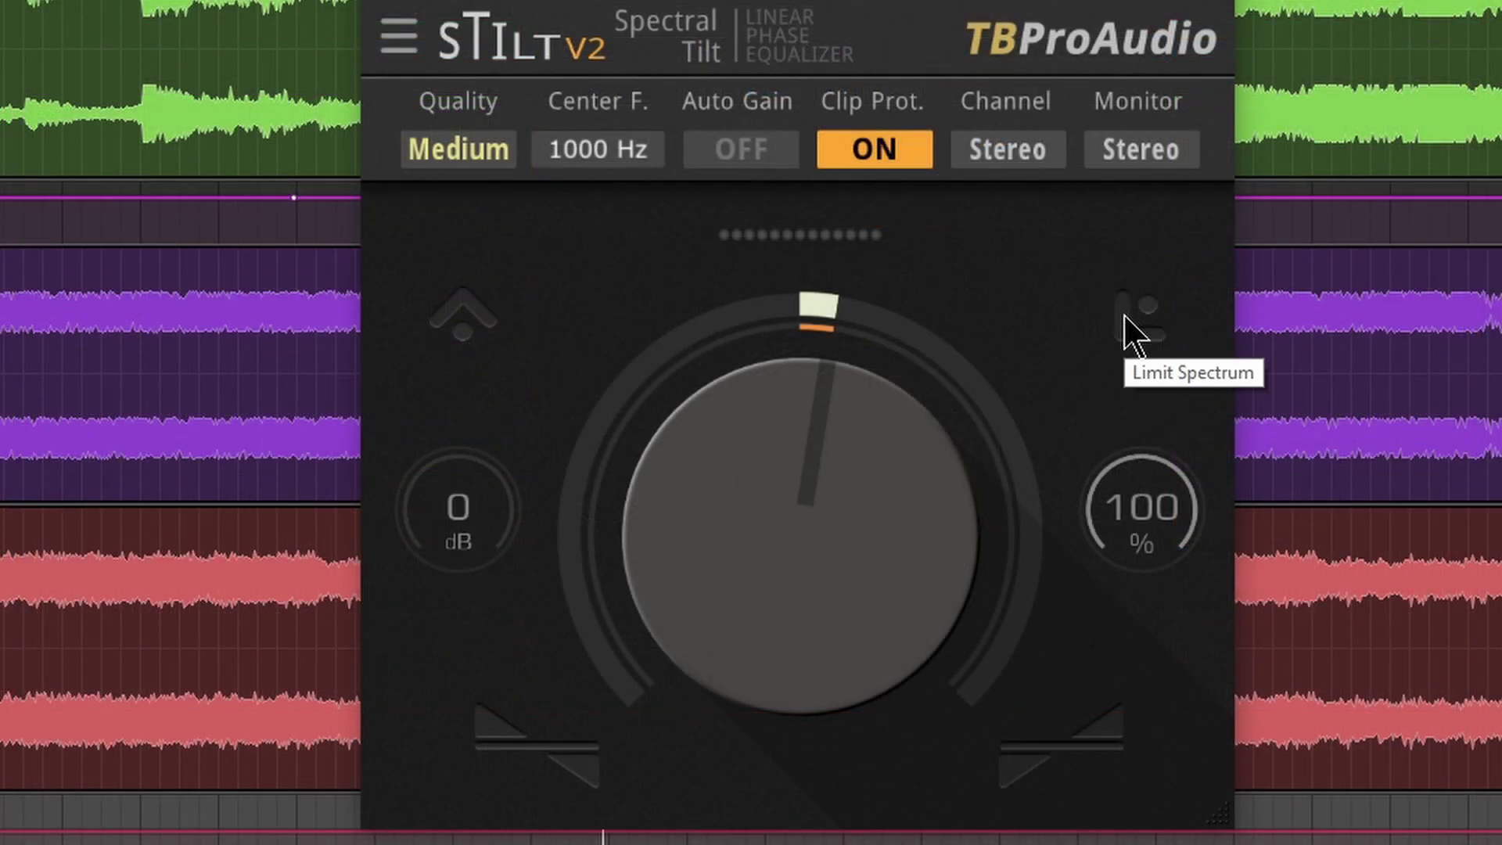
{"action": "left_click", "coordinate": [1132, 334]}
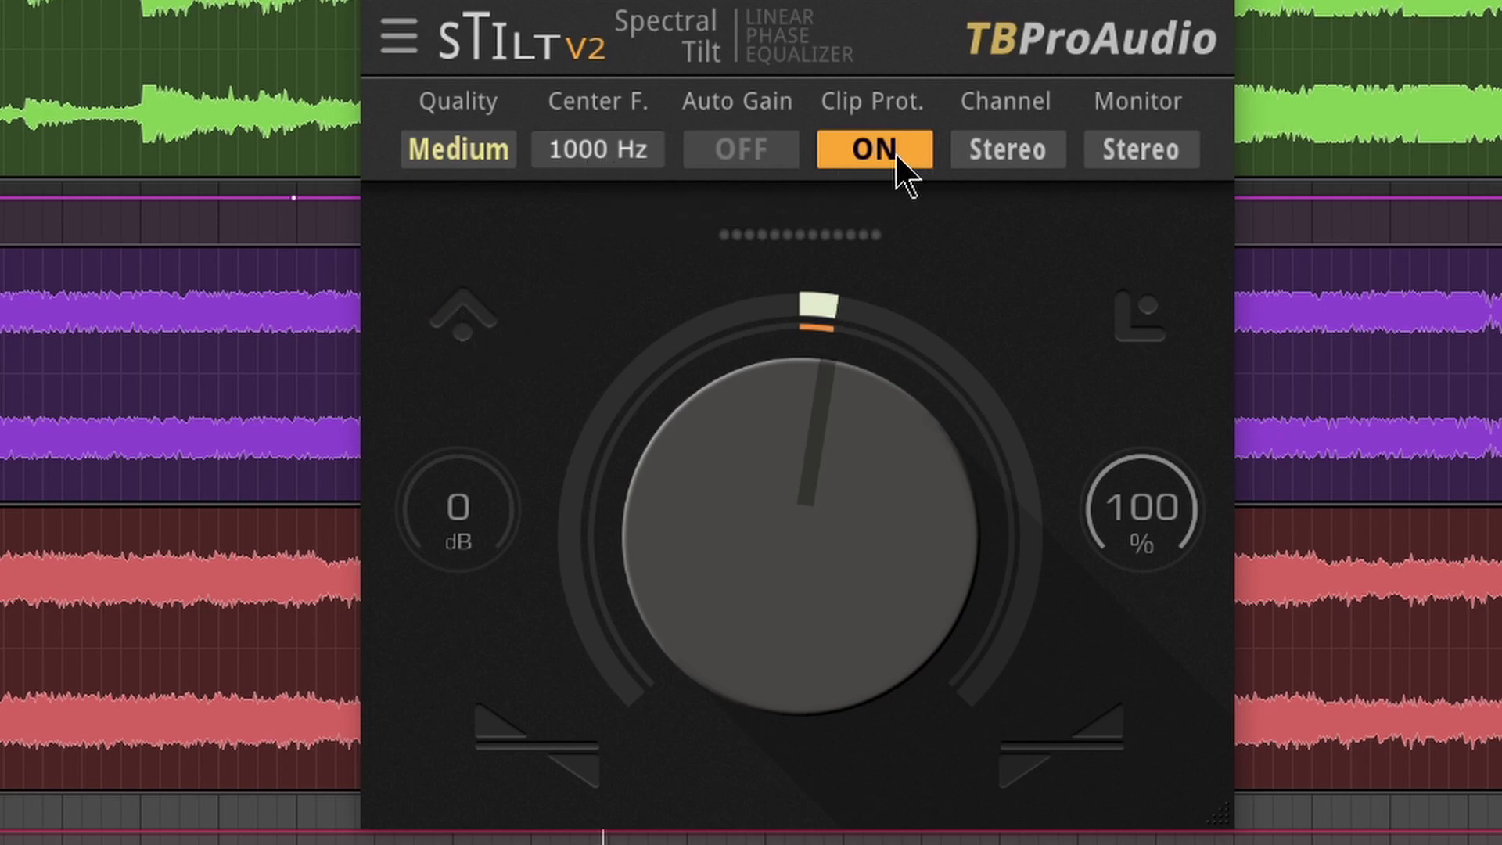
Check sTiltV2's channel choices, then tilt the slope negative and back positive
{"action": "left_click", "coordinate": [1015, 152]}
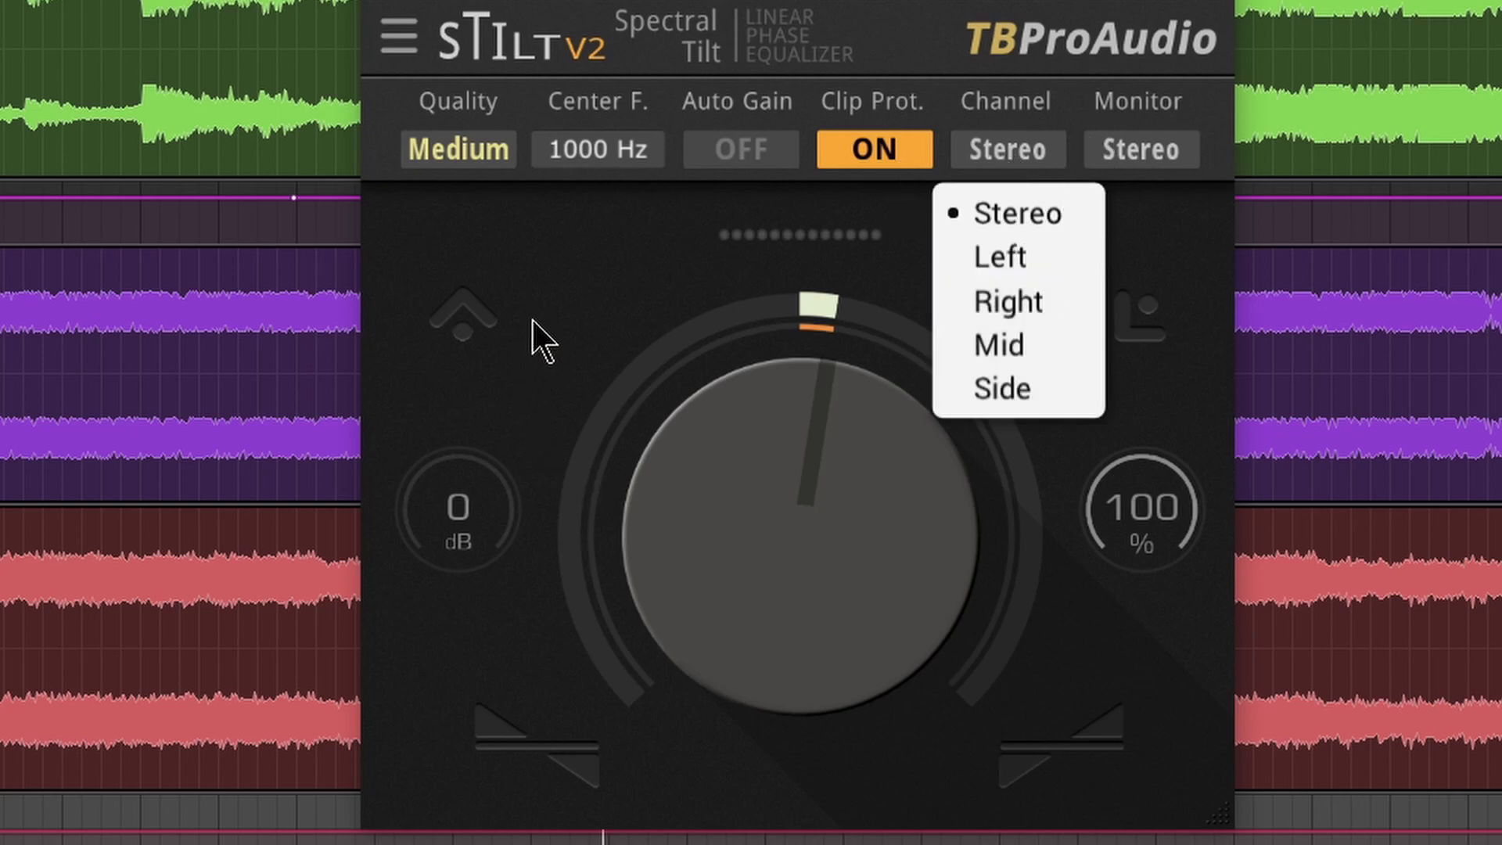
{"action": "left_click", "coordinate": [532, 340]}
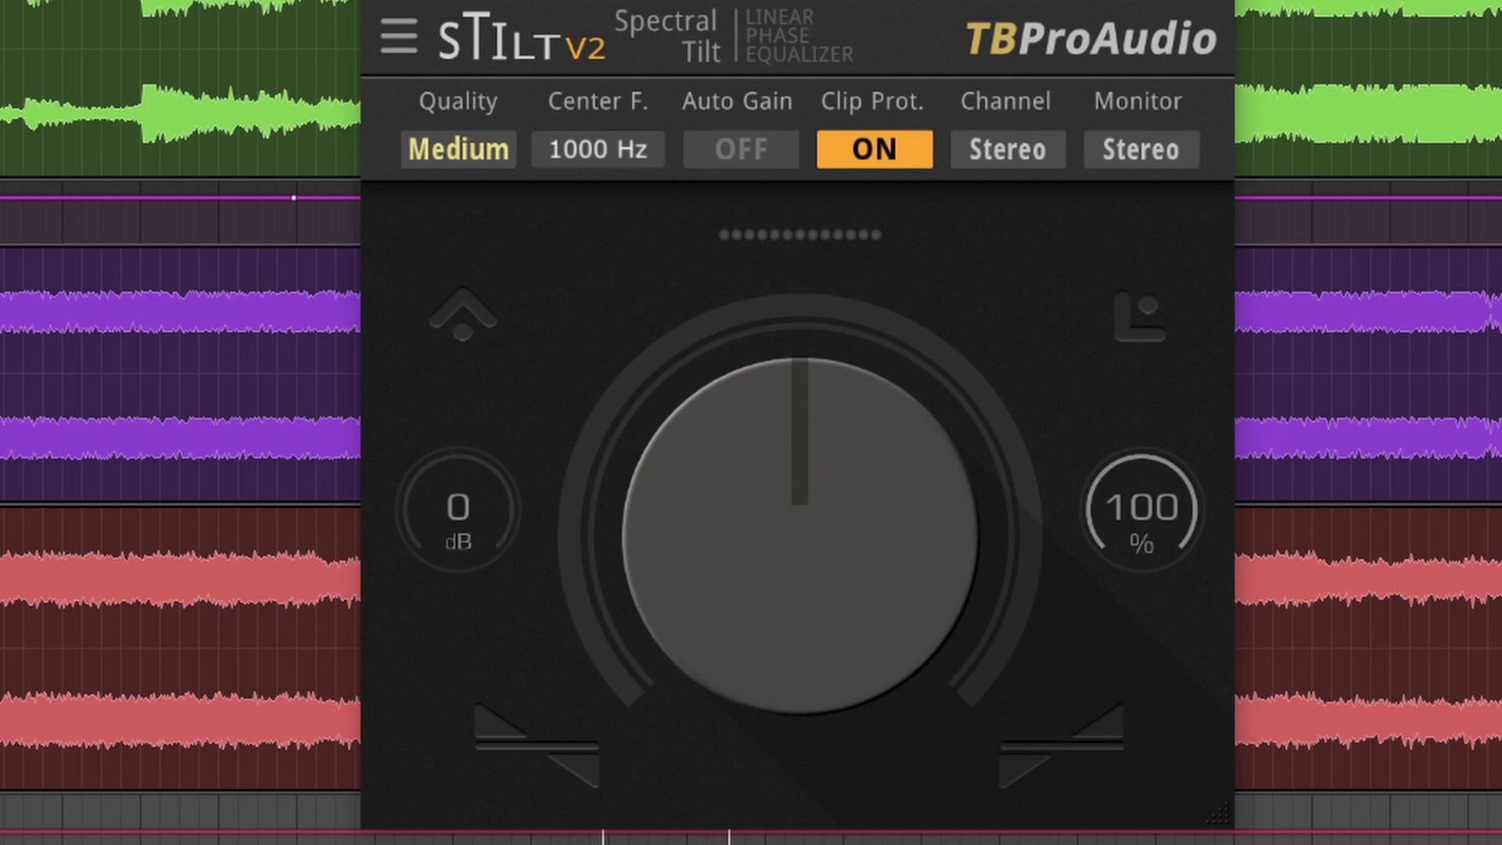
{"action": "left_click_drag", "start_coordinate": [799, 470], "coordinate": [798, 540]}
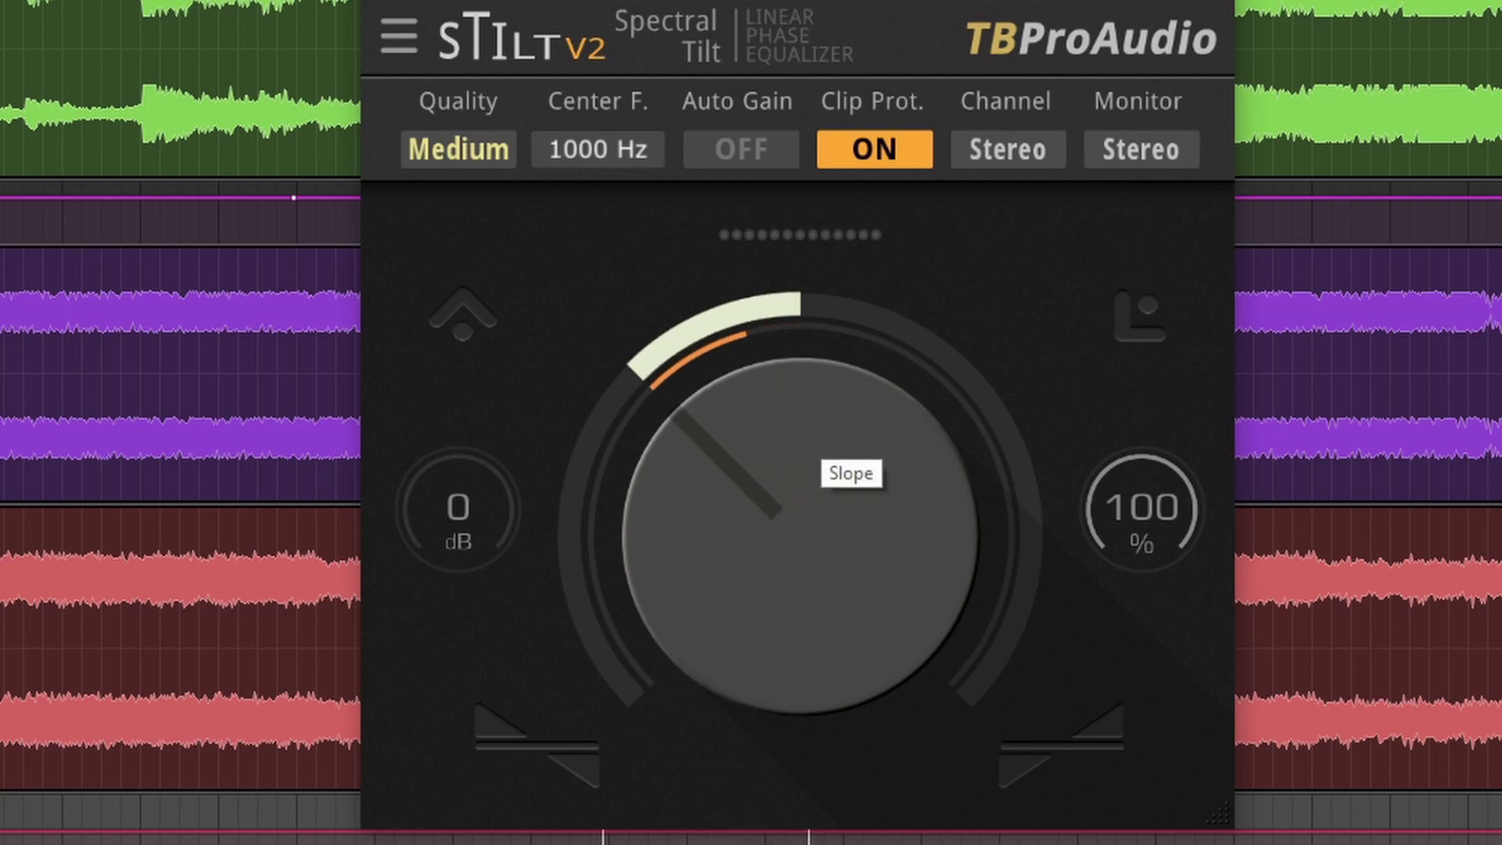
{"action": "mouse_move", "coordinate": [788, 520]}
{"action": "left_mouse_down"}
{"action": "mouse_move", "coordinate": [788, 405]}
{"action": "mouse_move", "coordinate": [787, 493]}
{"action": "mouse_move", "coordinate": [787, 470]}
{"action": "mouse_move", "coordinate": [851, 493]}
{"action": "mouse_move", "coordinate": [830, 506]}
{"action": "mouse_move", "coordinate": [830, 405]}
{"action": "left_mouse_up"}
Monitor the mid signal, then the side signal, then return monitoring to stereo
{"action": "left_click", "coordinate": [1183, 154]}
{"action": "left_click", "coordinate": [1122, 339]}
{"action": "left_click", "coordinate": [1142, 150]}
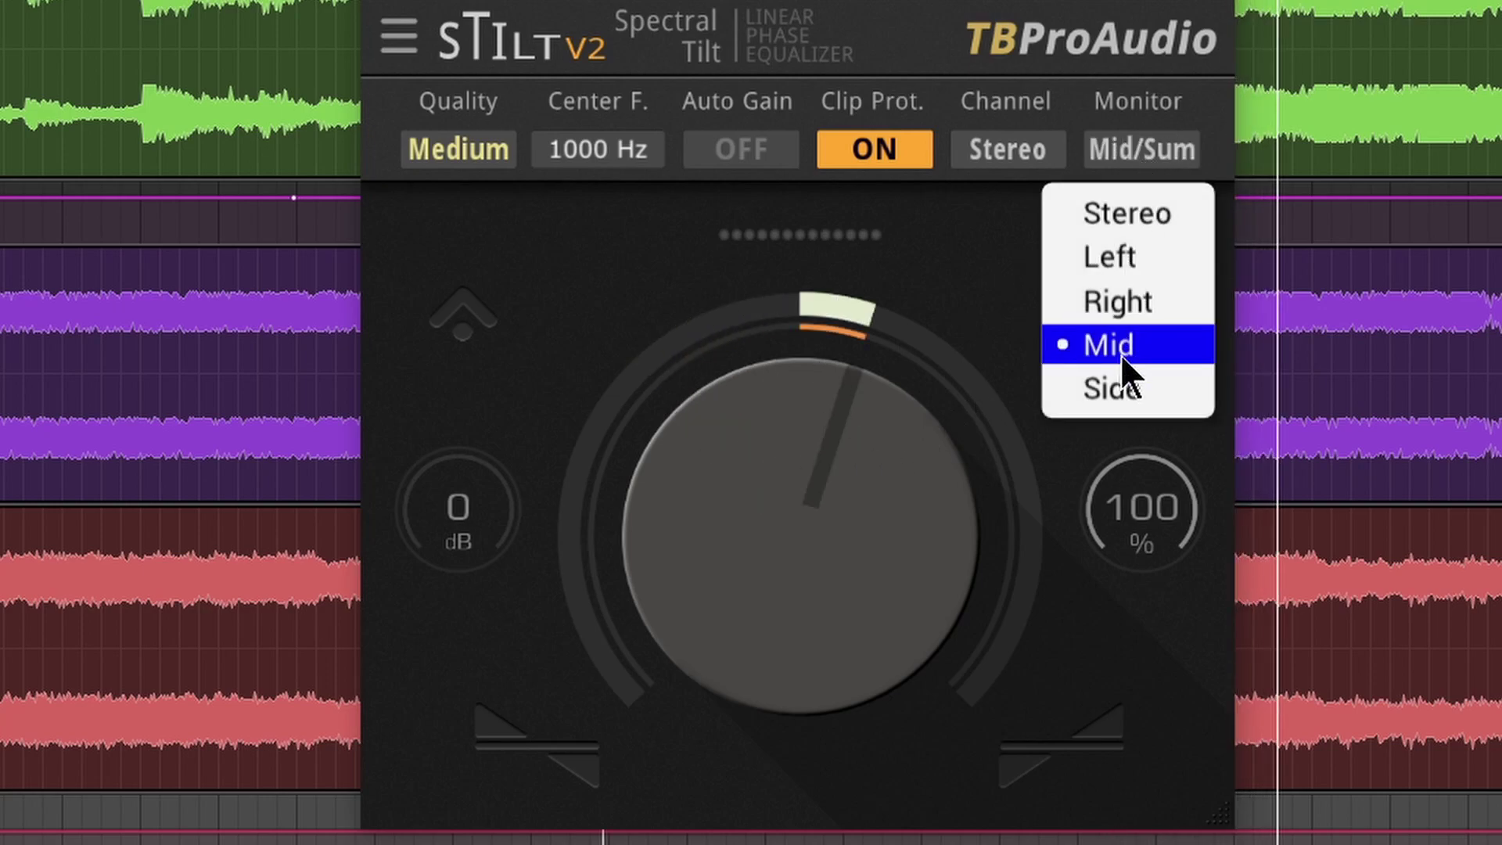
{"action": "left_click", "coordinate": [1111, 388]}
{"action": "left_click", "coordinate": [1142, 153]}
{"action": "left_click", "coordinate": [1127, 213]}
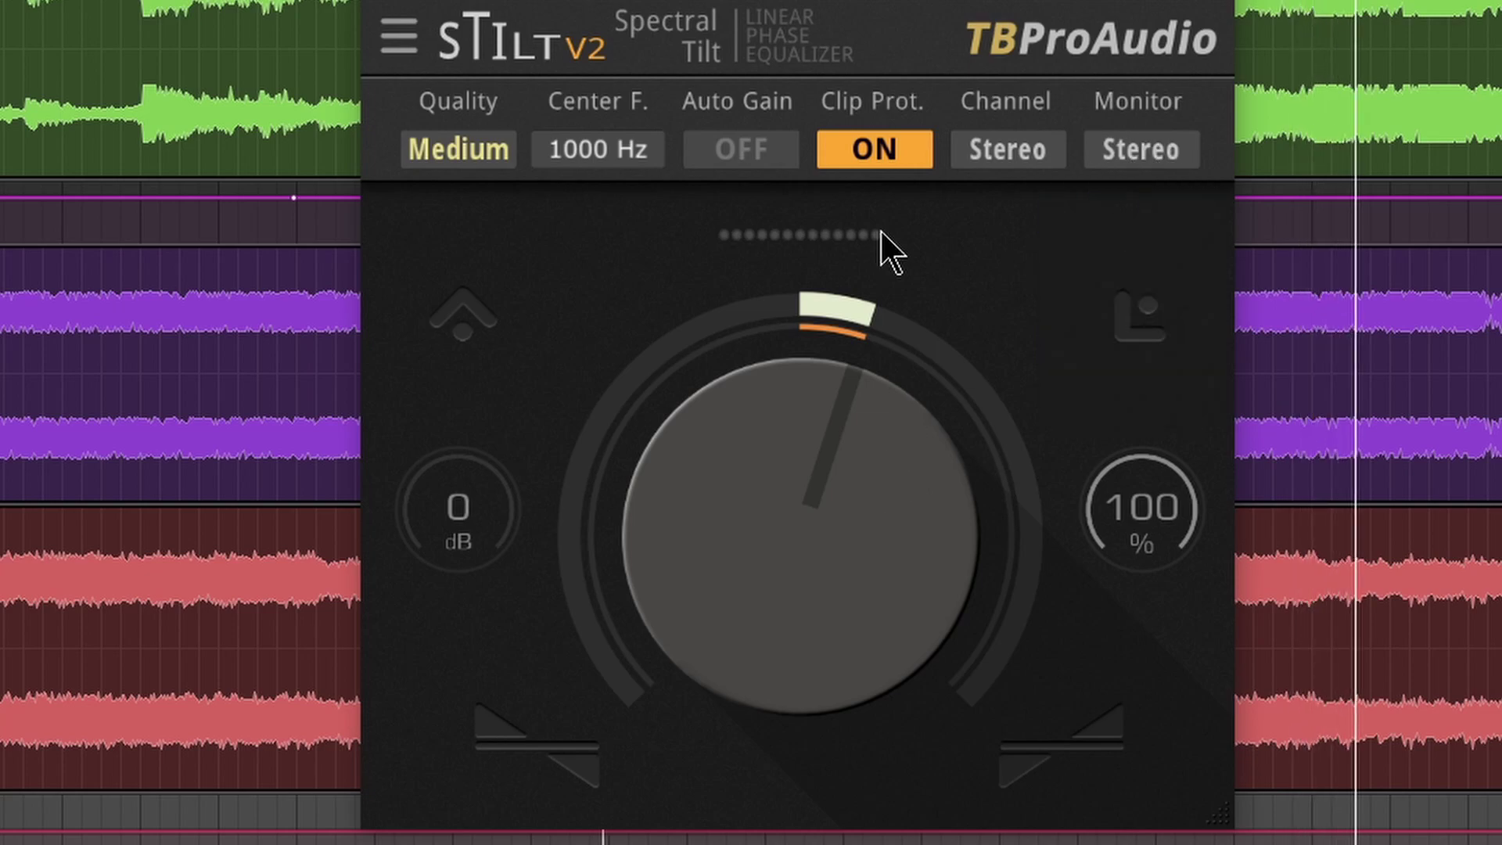
Process only the mid channel with a strongly negative slope, then return to stereo
{"action": "left_click", "coordinate": [1006, 149]}
{"action": "left_click", "coordinate": [1005, 345]}
{"action": "left_click_drag", "start_coordinate": [830, 423], "coordinate": [829, 517]}
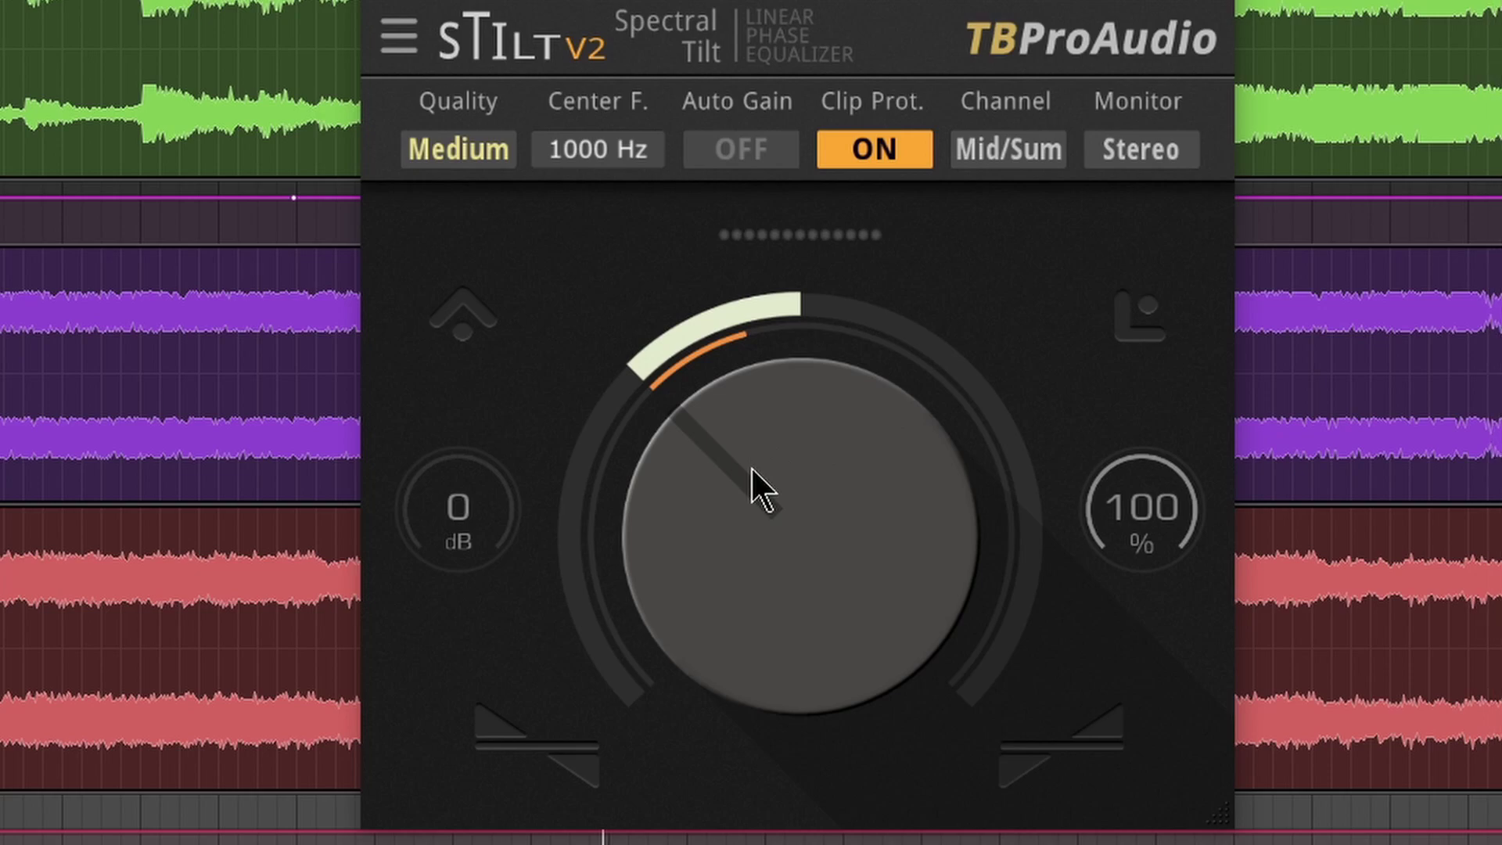
{"action": "left_click", "coordinate": [1005, 149]}
{"action": "left_click", "coordinate": [1012, 212]}
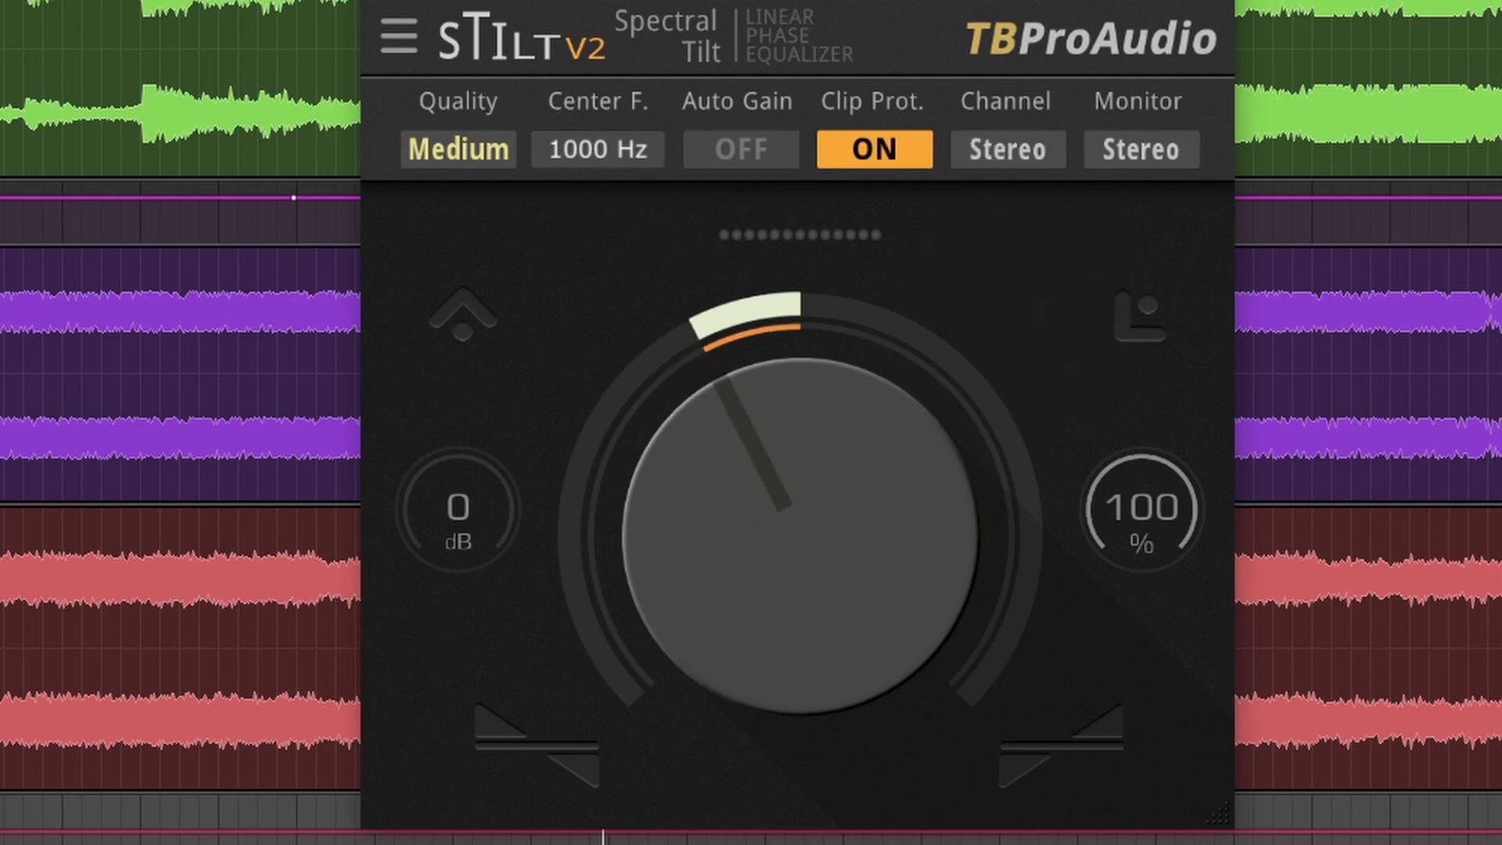
Ease sTiltV2's slope toward centre, stop playback, and zoom out the timeline
{"action": "left_click_drag", "start_coordinate": [751, 610], "coordinate": [752, 516]}
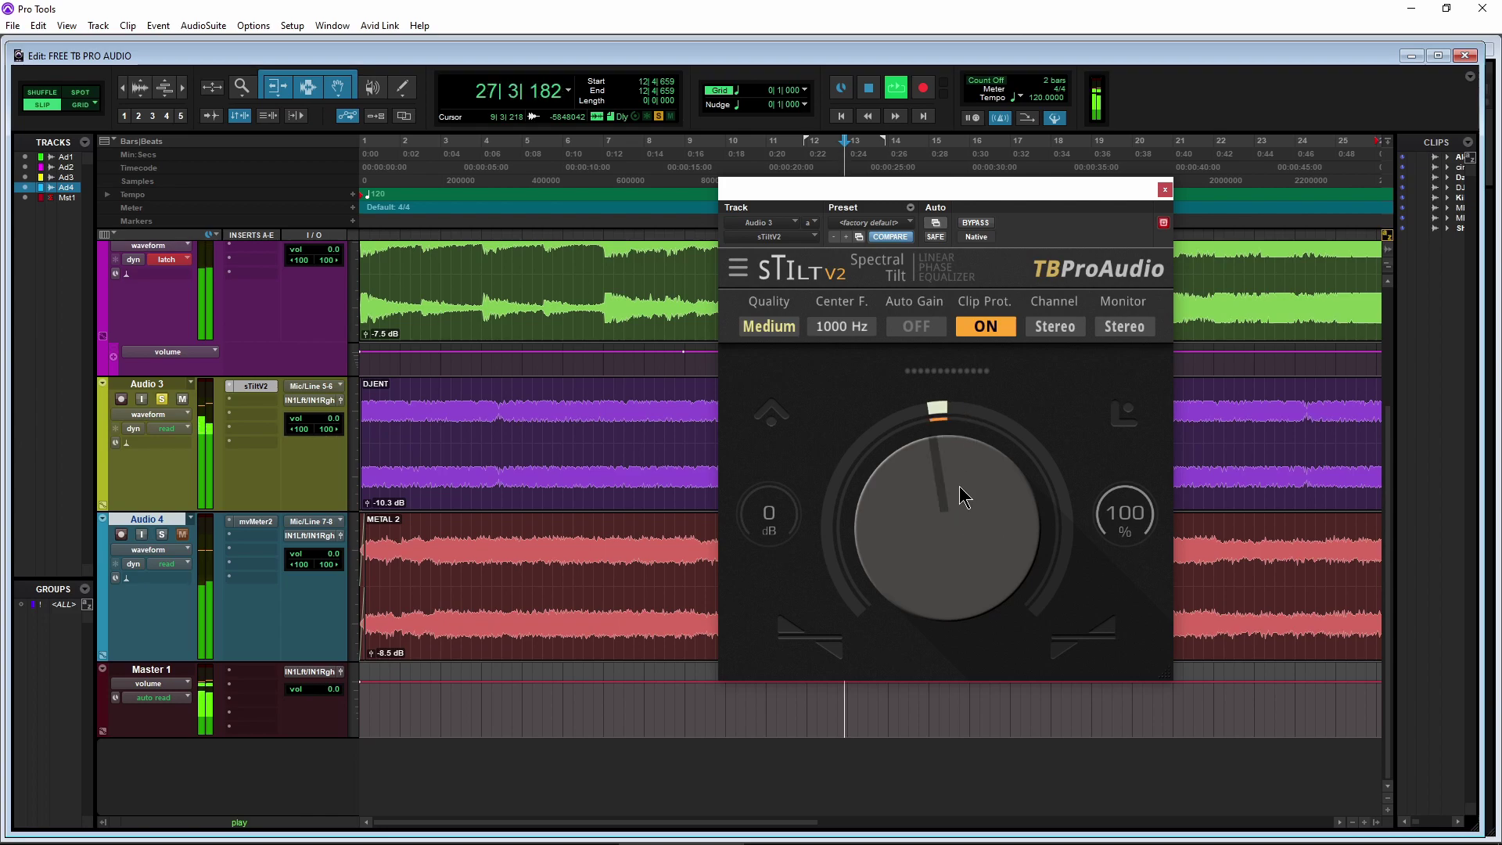
{"action": "key", "text": "space"}
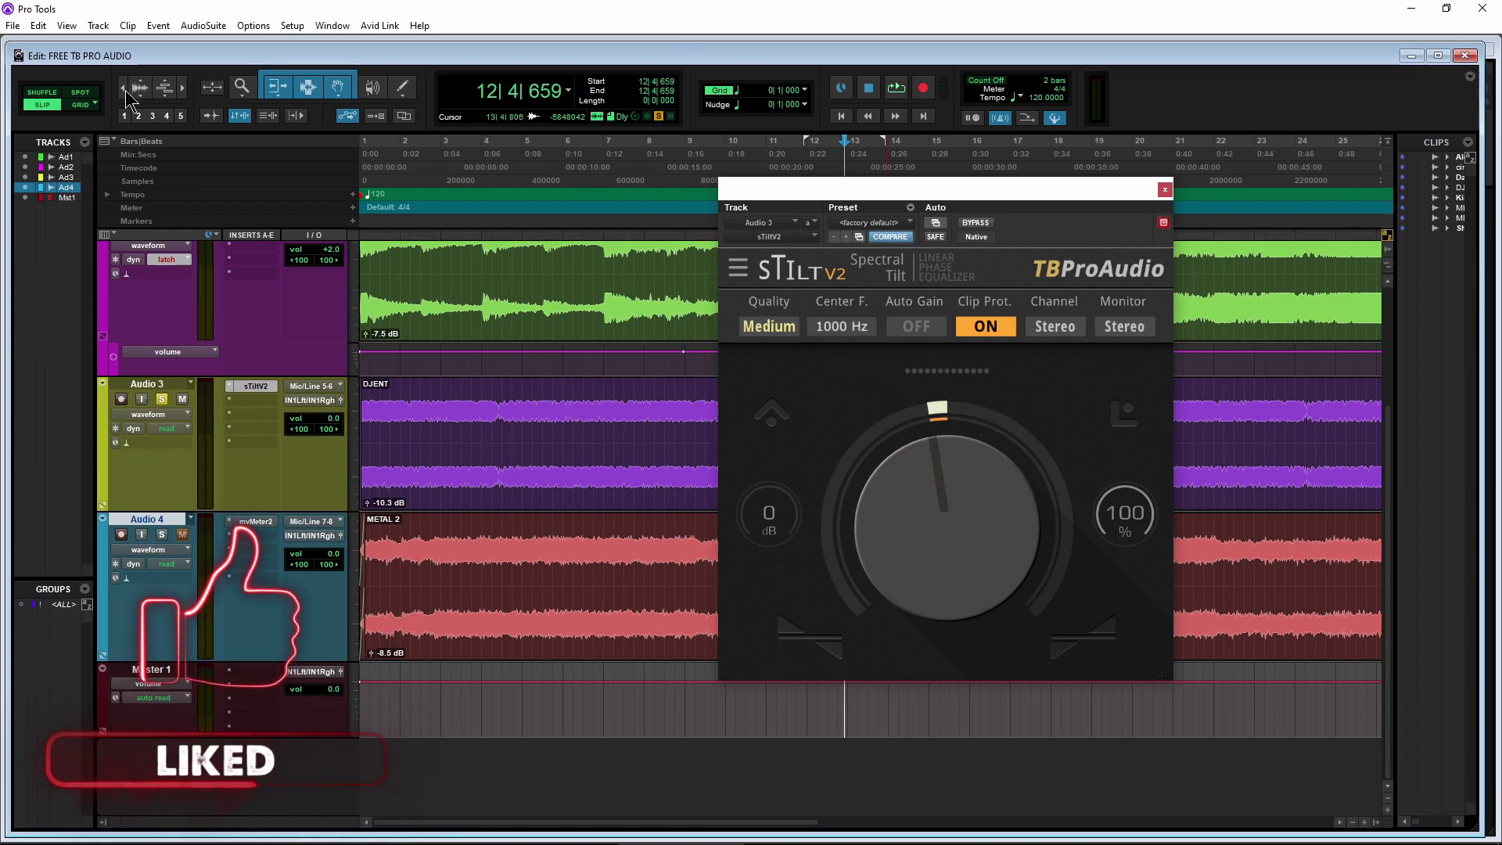
{"action": "key", "text": "ctrl+bracketleft"}
{"action": "key", "text": "ctrl+bracketleft"}
{"action": "key", "text": "ctrl+bracketleft"}
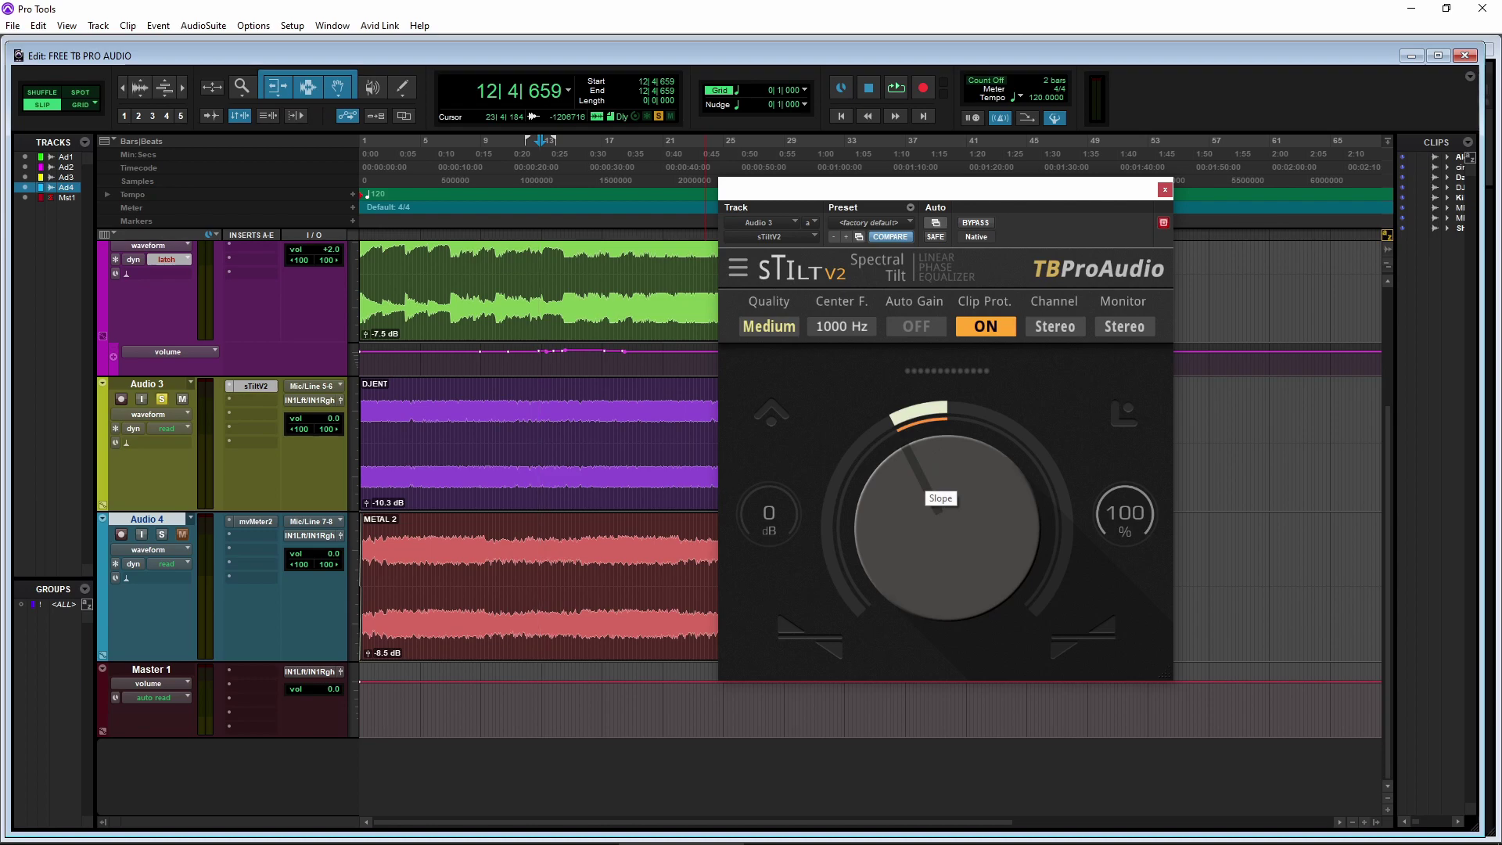
Reset sTiltV2's slope to default, tilt it slightly, and check the plugin's info options
{"action": "double_click", "coordinate": [888, 544]}
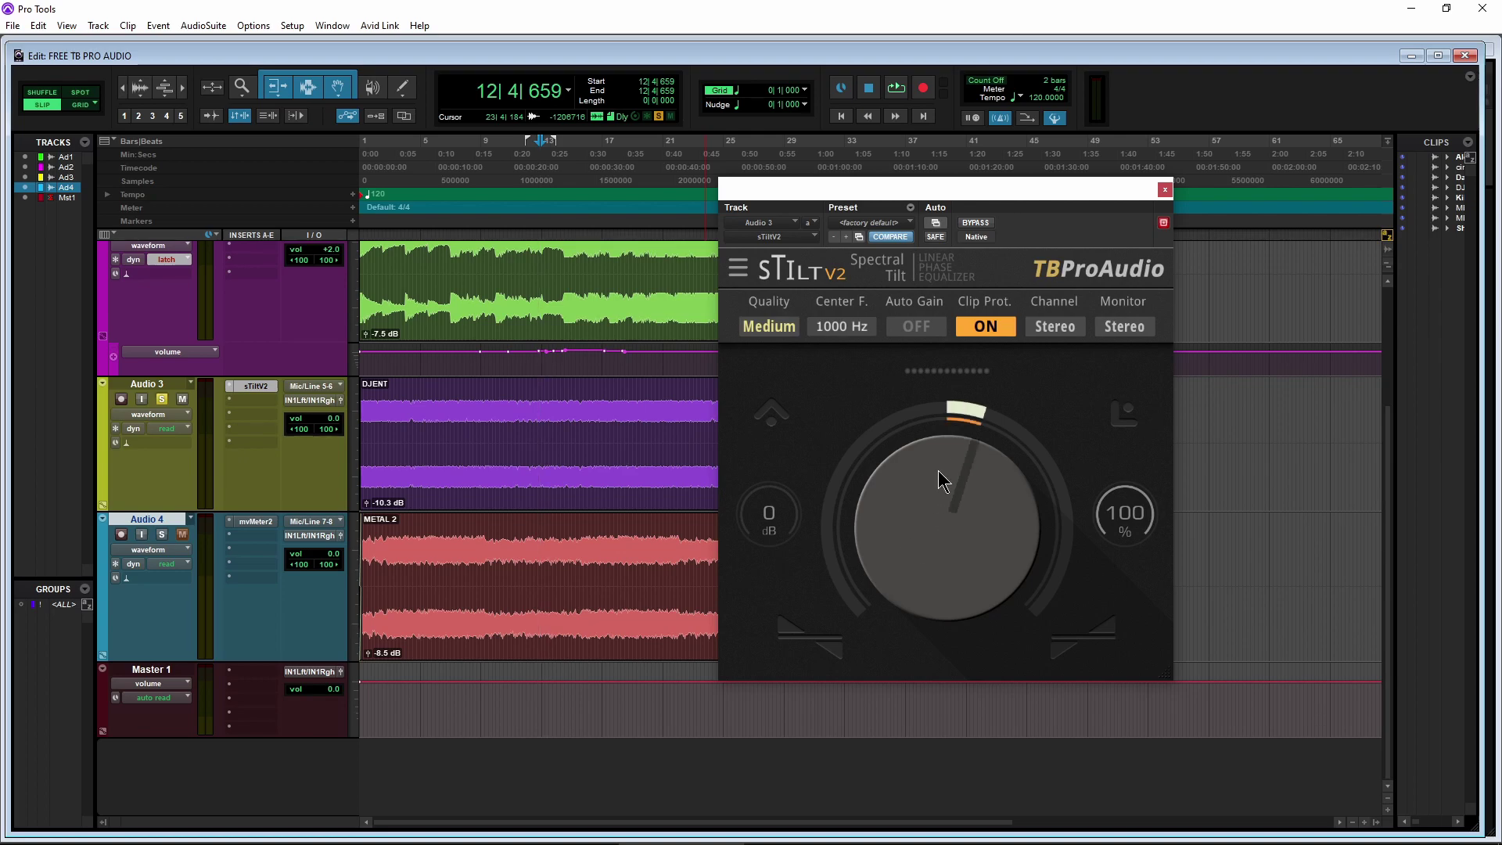
{"action": "left_click_drag", "start_coordinate": [939, 479], "coordinate": [940, 505]}
{"action": "left_click", "coordinate": [739, 269]}
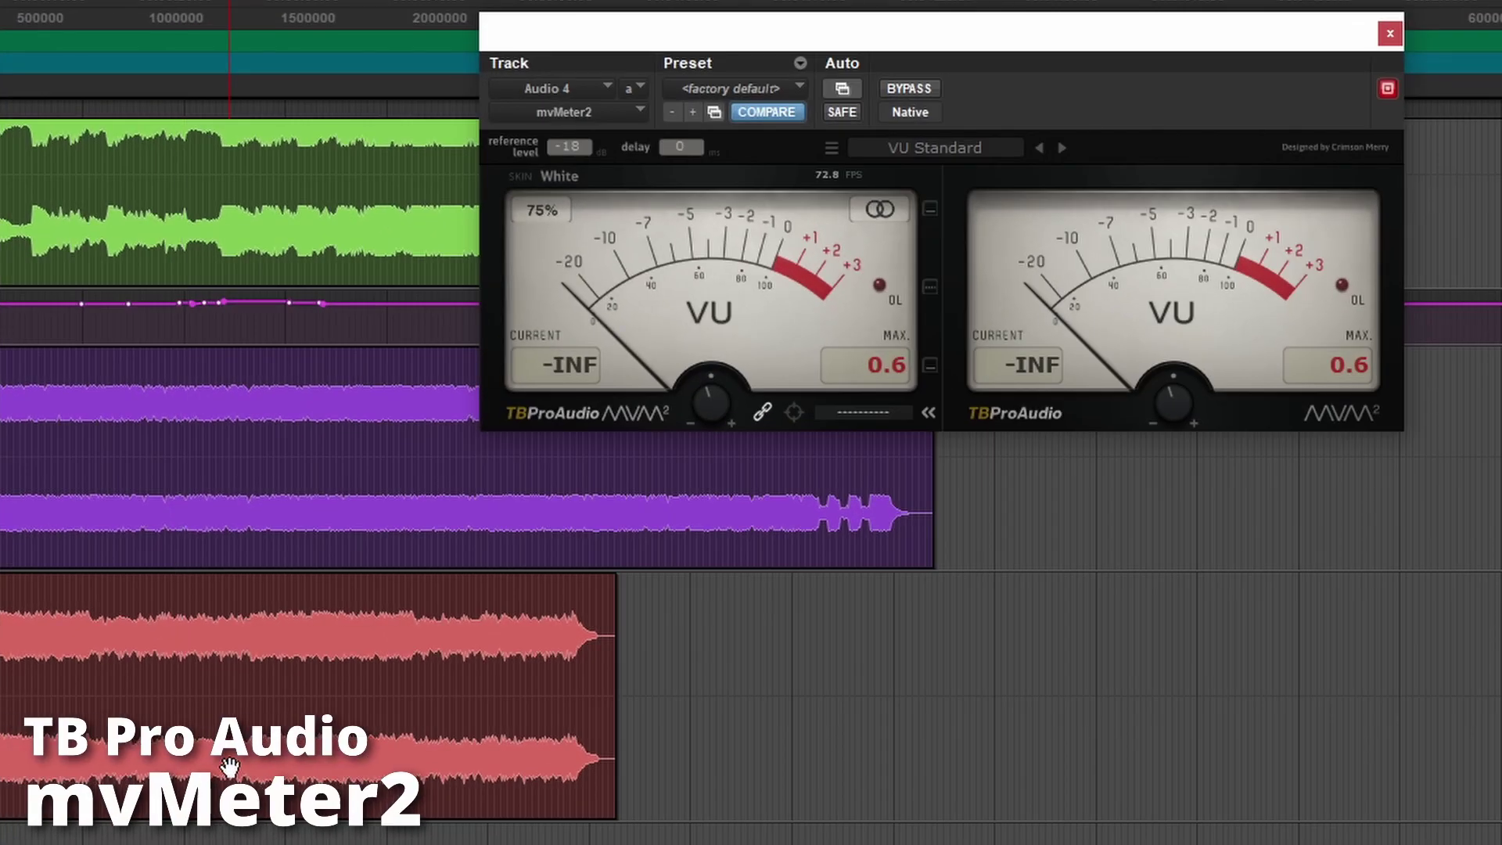
Centre the mvMeter2 window and enlarge its display to 250%
{"action": "left_click_drag", "start_coordinate": [1017, 43], "coordinate": [866, 253]}
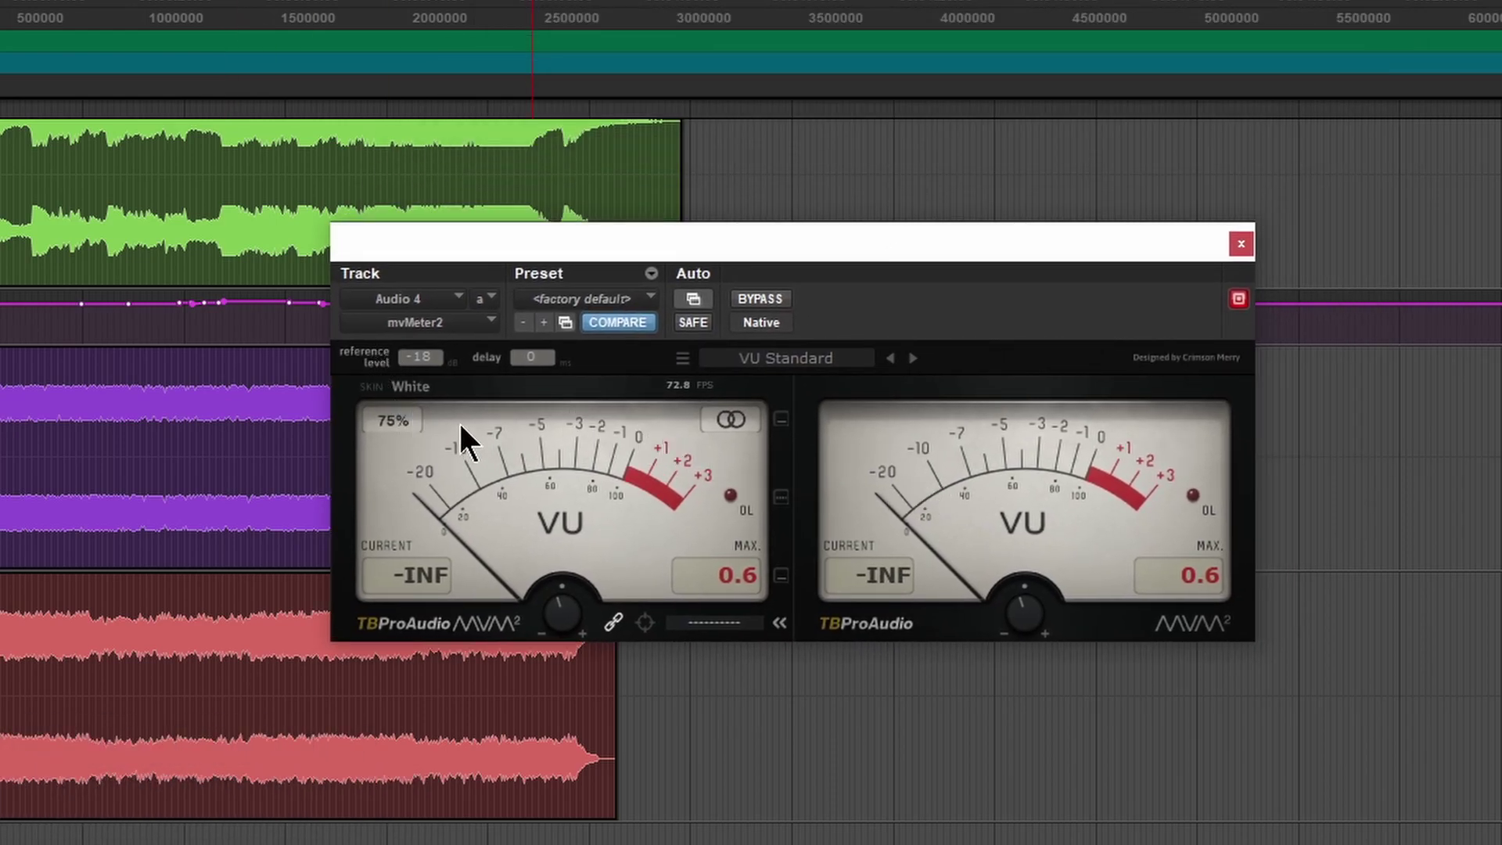
{"action": "left_click", "coordinate": [387, 418]}
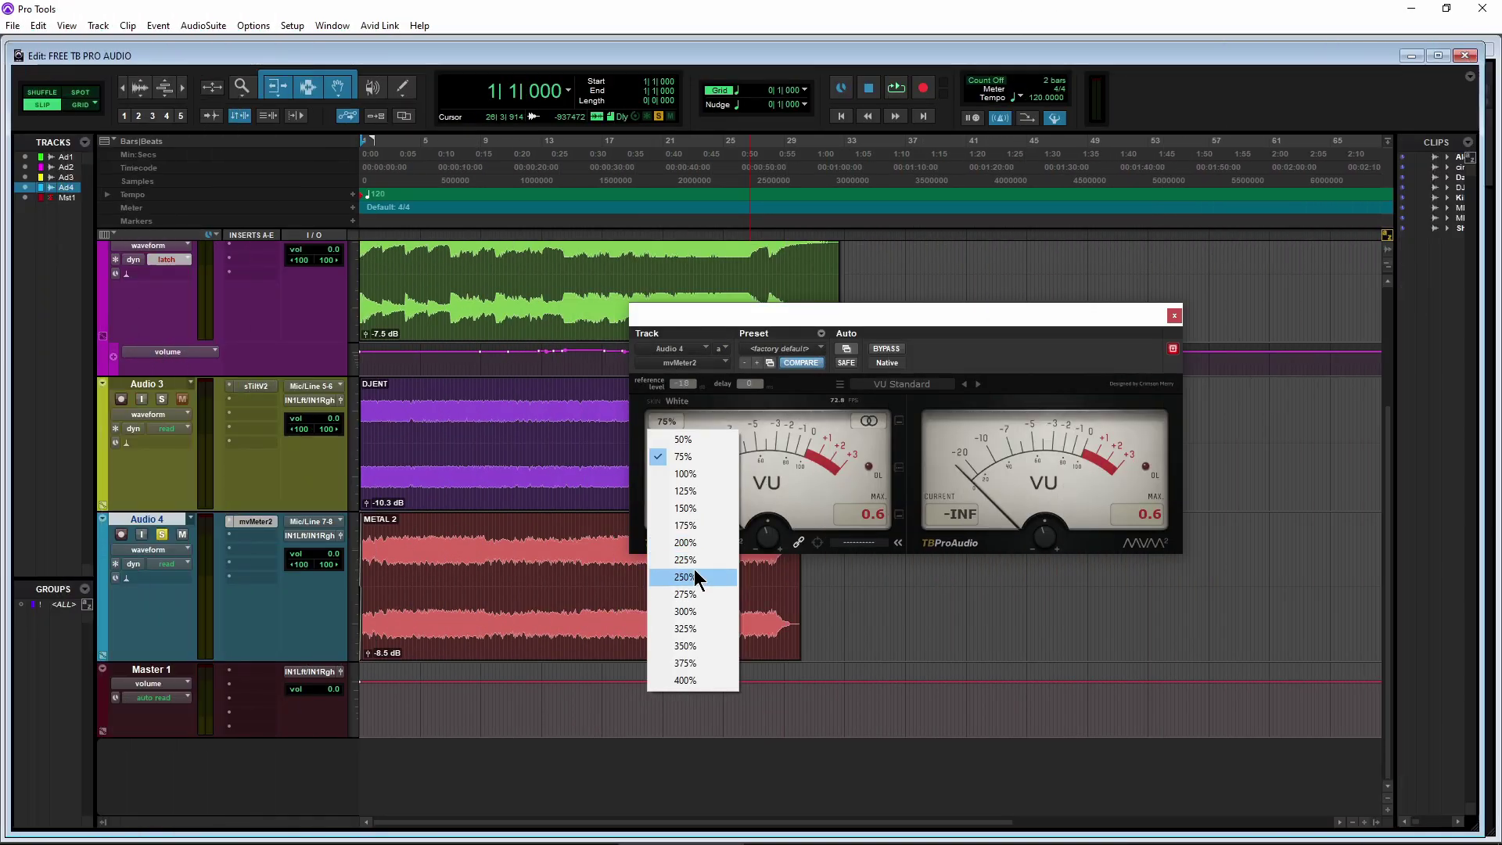
{"action": "left_click", "coordinate": [693, 574]}
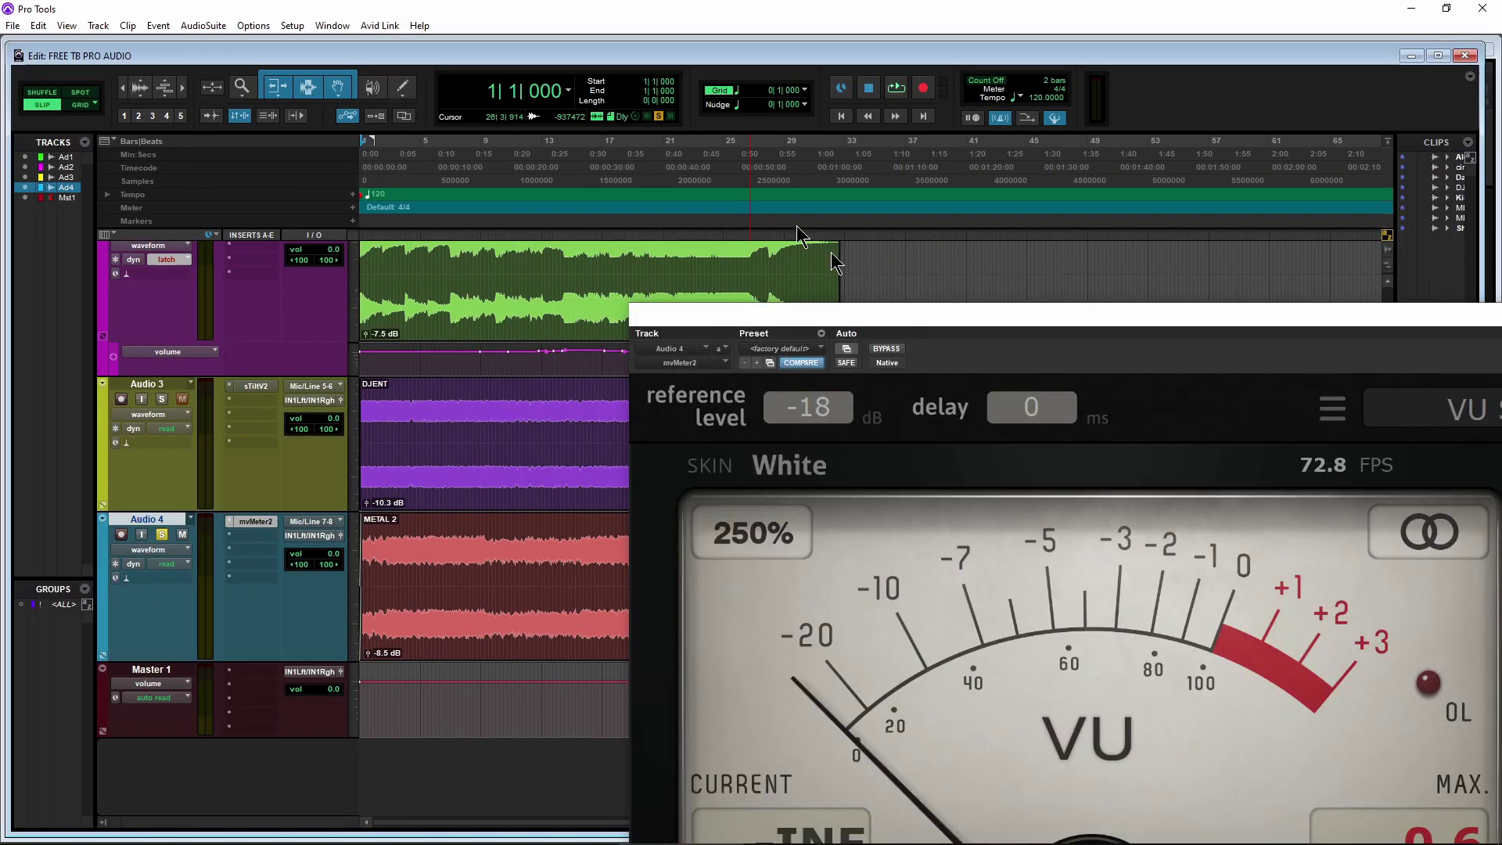
{"action": "left_click_drag", "start_coordinate": [833, 261], "coordinate": [312, 252]}
Shrink mvMeter2 back to 100%, recentre the window, and start playback
{"action": "left_click", "coordinate": [411, 314]}
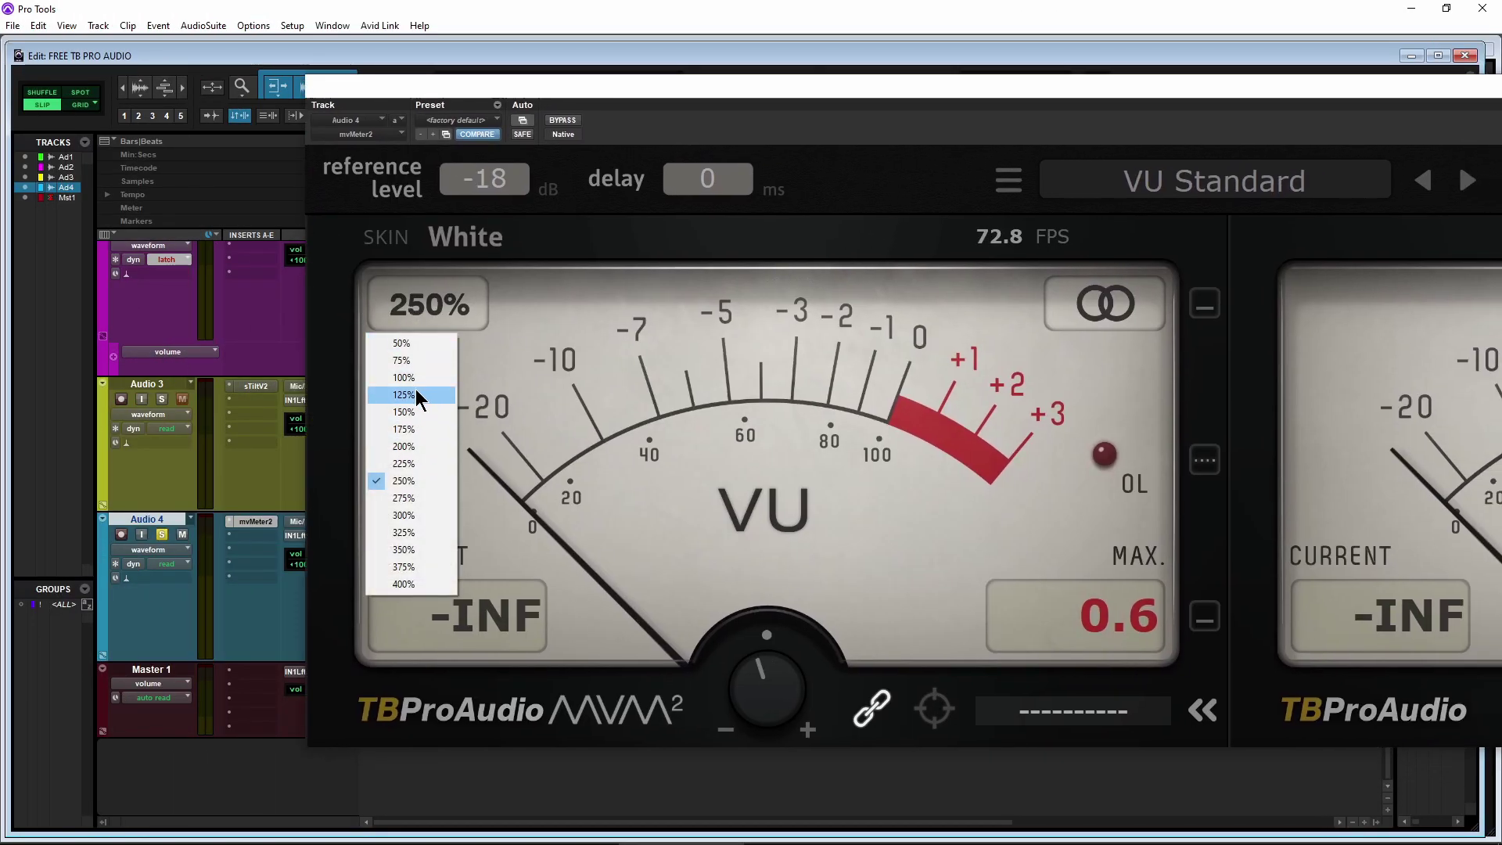
{"action": "left_click", "coordinate": [418, 400]}
{"action": "left_click_drag", "start_coordinate": [822, 73], "coordinate": [1042, 338]}
{"action": "key", "text": "space"}
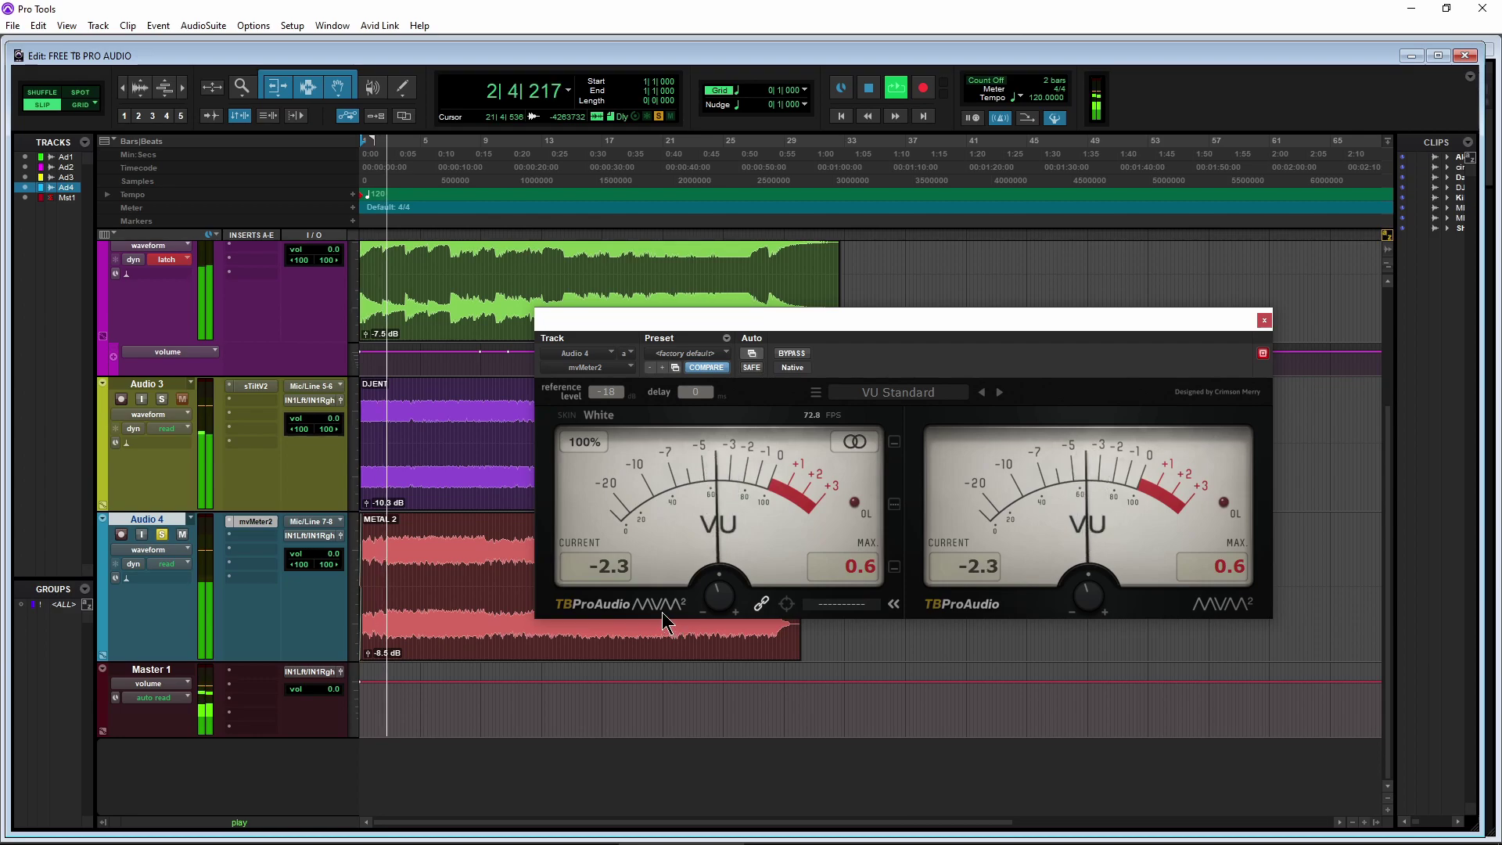
Step mvMeter2's meter type from PPM (IIa - BBC) to RMS K-12
{"action": "left_click", "coordinate": [999, 392]}
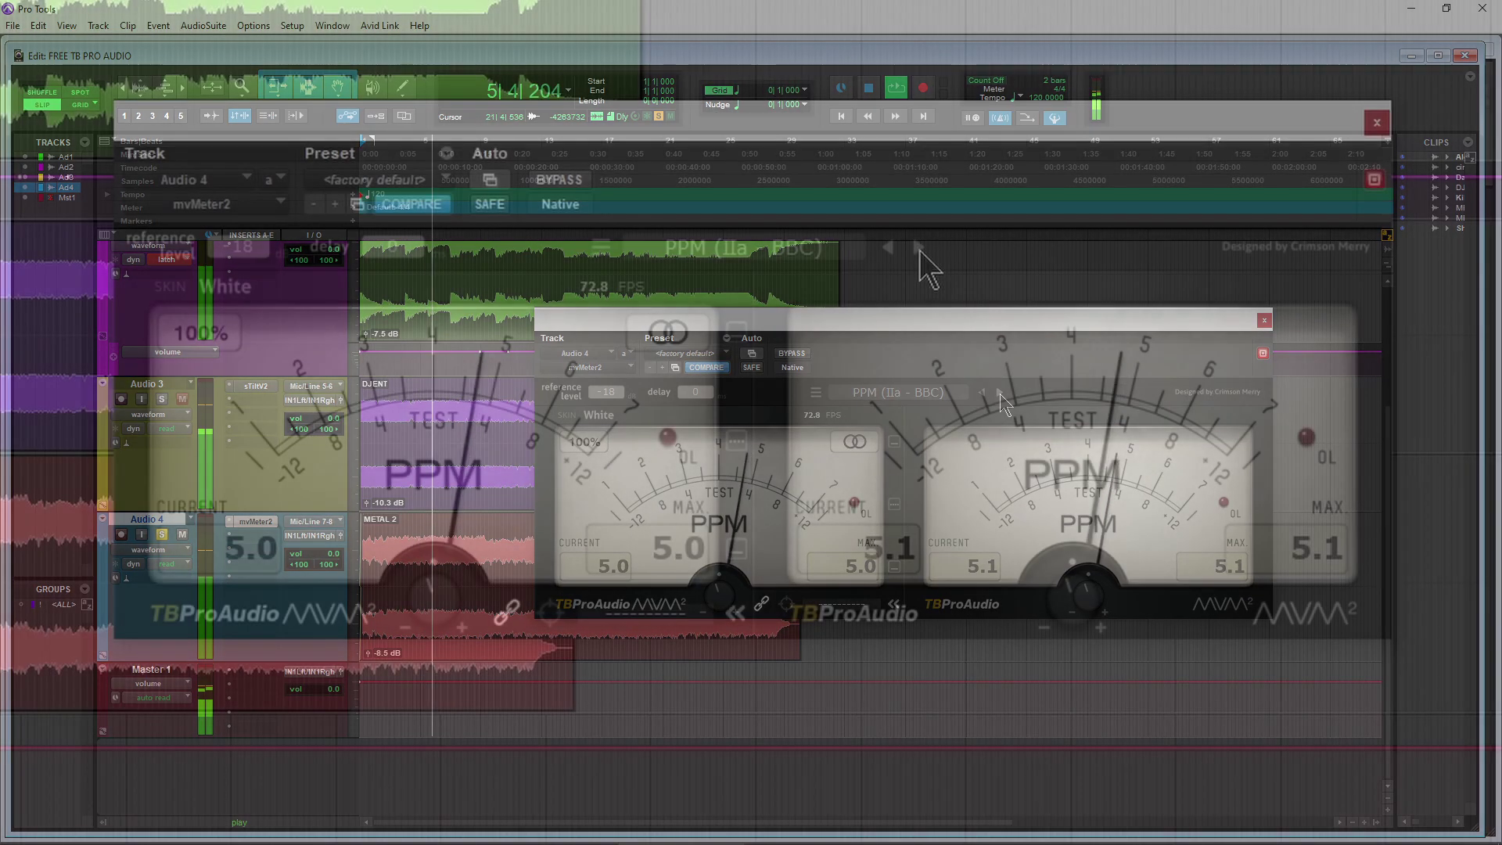
{"action": "left_click", "coordinate": [918, 251]}
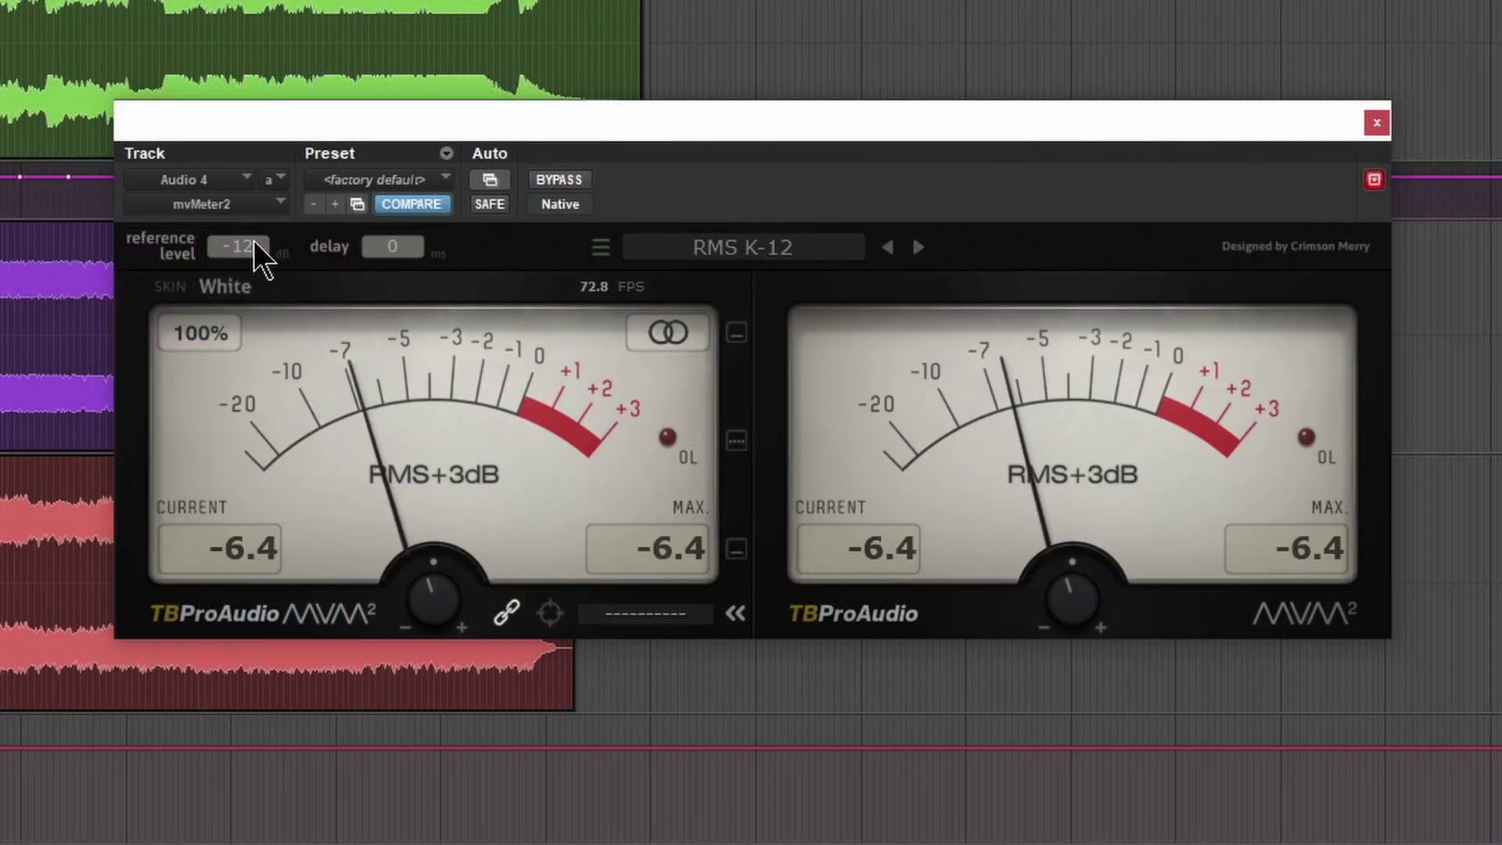
Switch mvMeter2 to RMS K-14 and try the Black and Deluxe skins
{"action": "left_click", "coordinate": [918, 248]}
{"action": "left_click", "coordinate": [223, 288]}
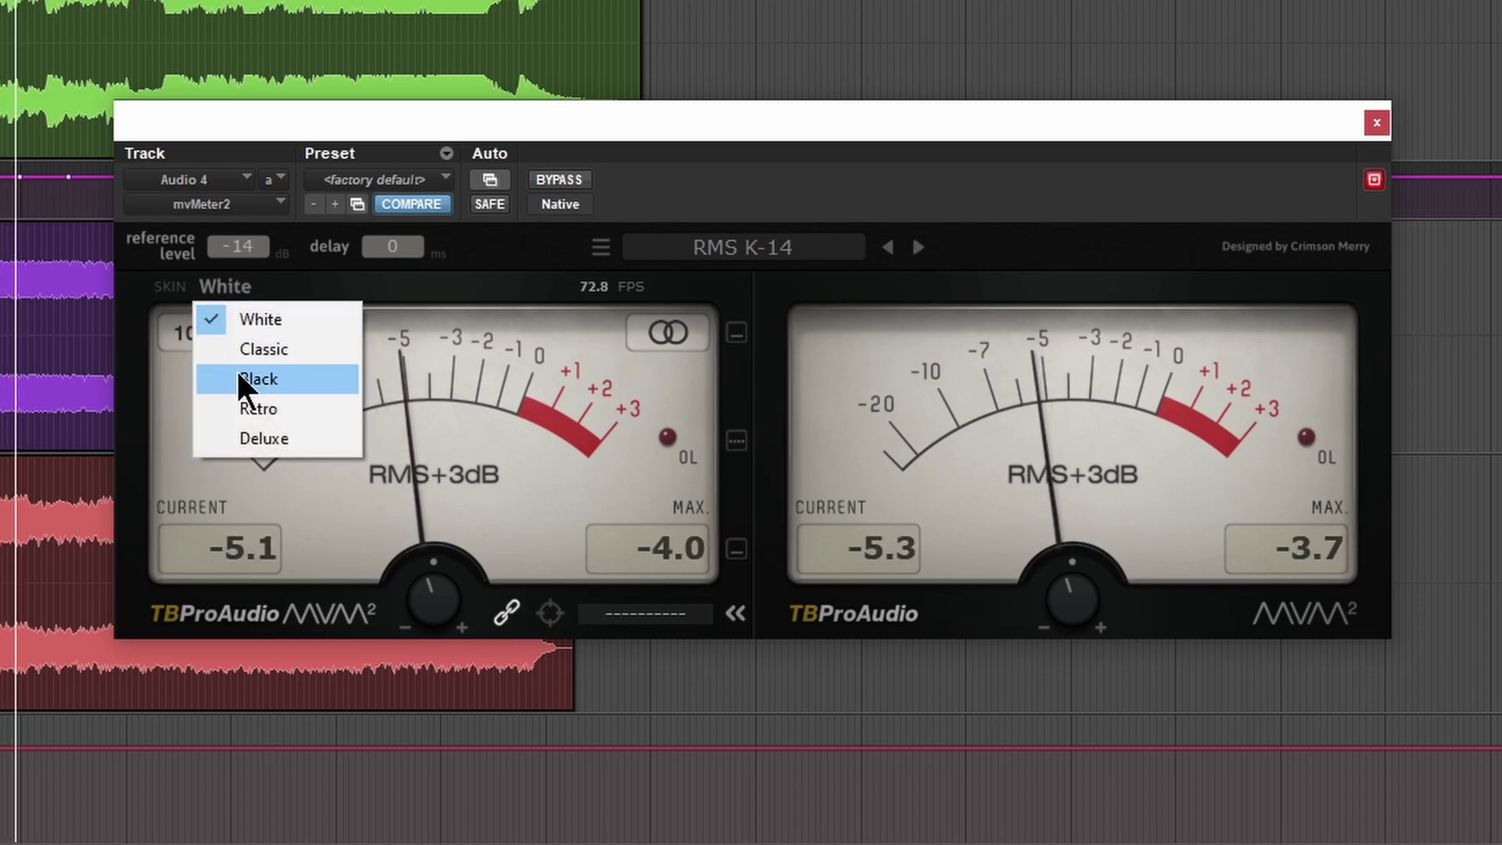
{"action": "left_click", "coordinate": [240, 373]}
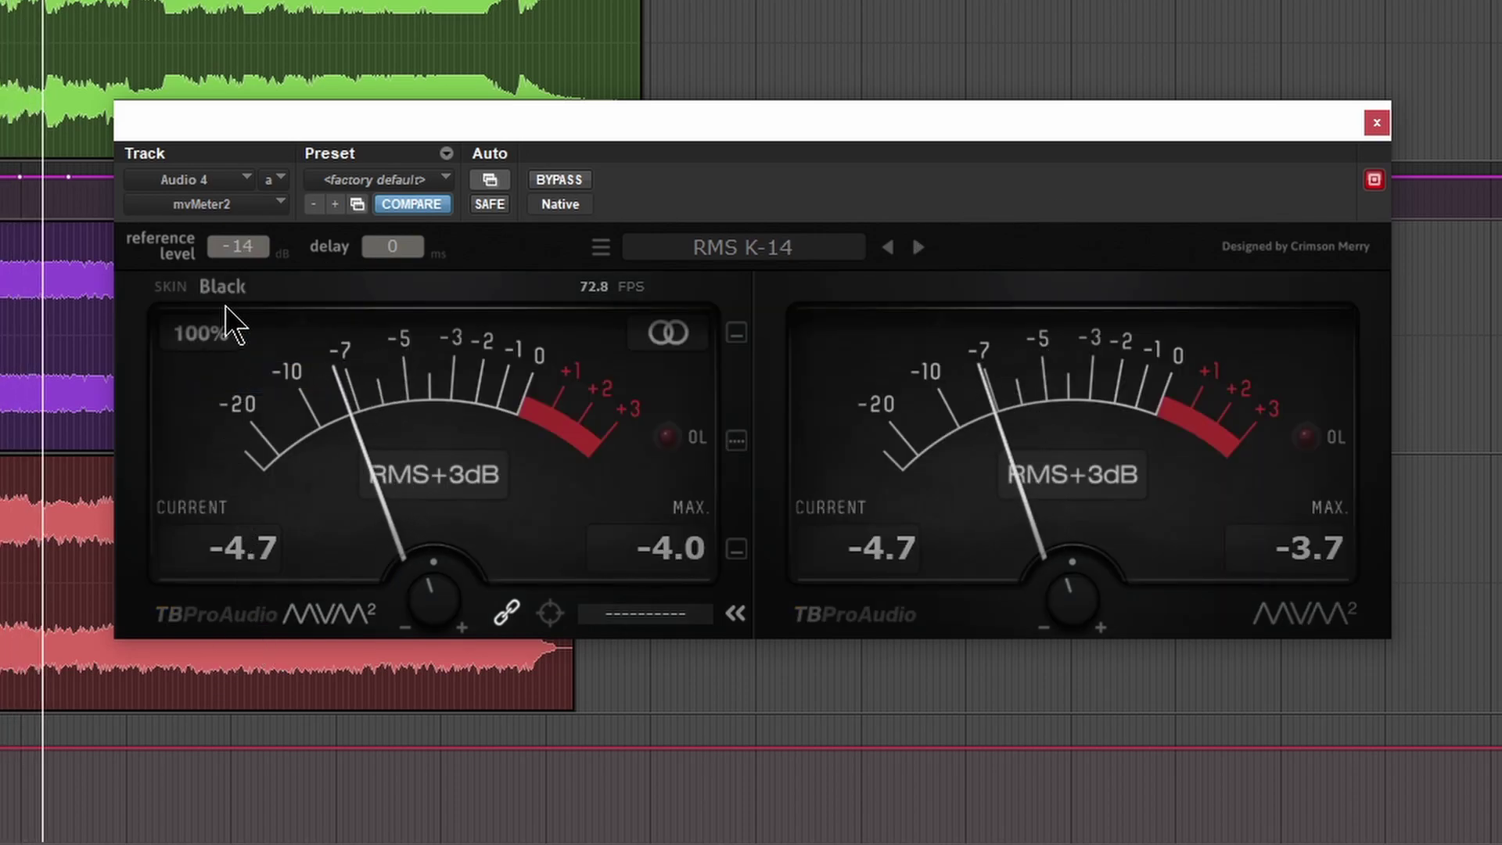
{"action": "left_click", "coordinate": [222, 287]}
{"action": "left_click", "coordinate": [263, 439]}
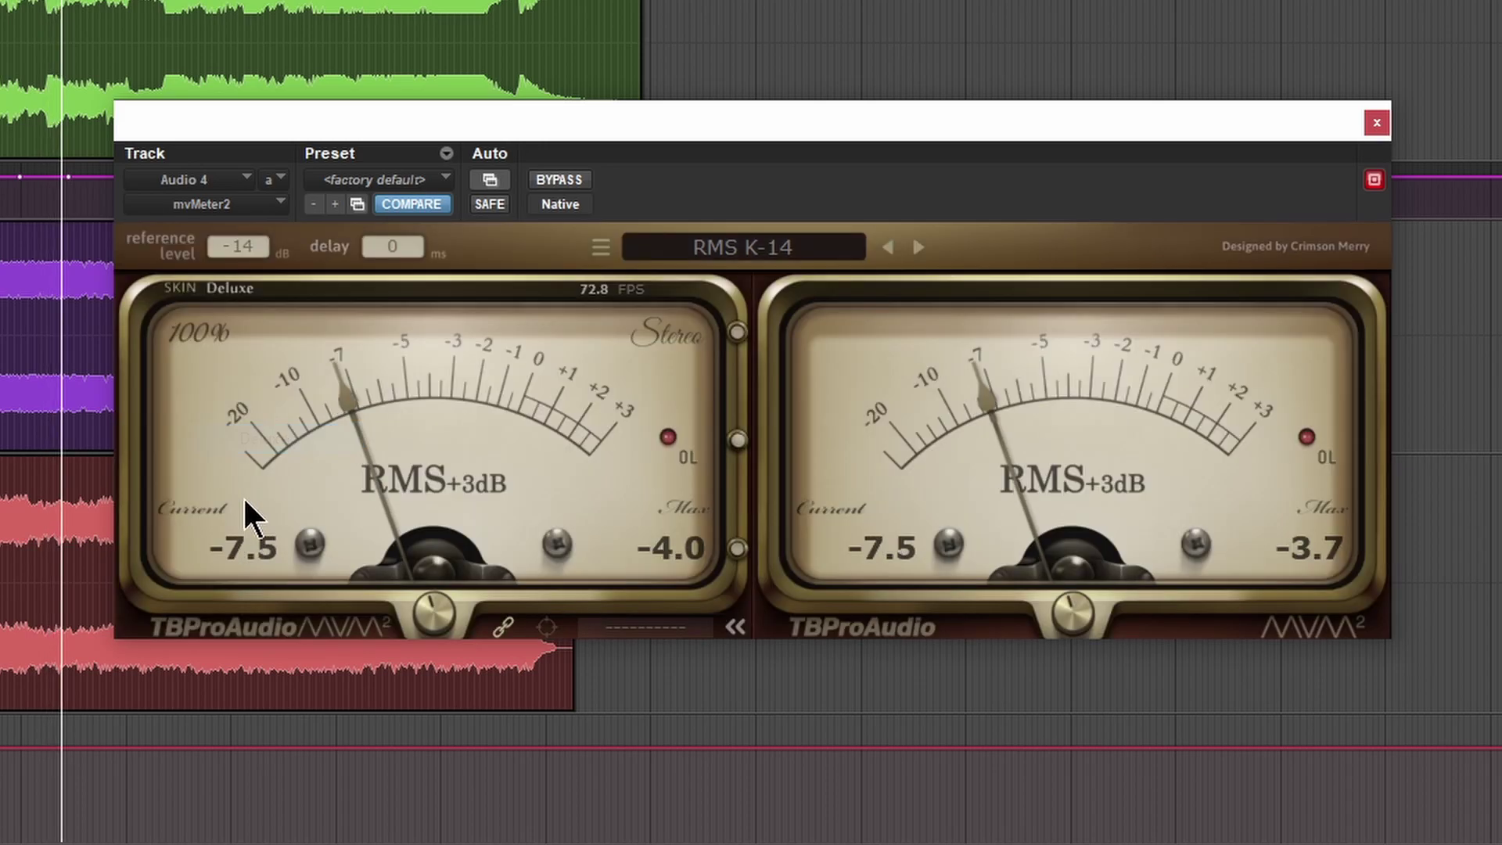
{"action": "left_click", "coordinate": [223, 287]}
Cycle through the Black, Classic and Retro skins, then restore White
{"action": "left_click", "coordinate": [261, 376]}
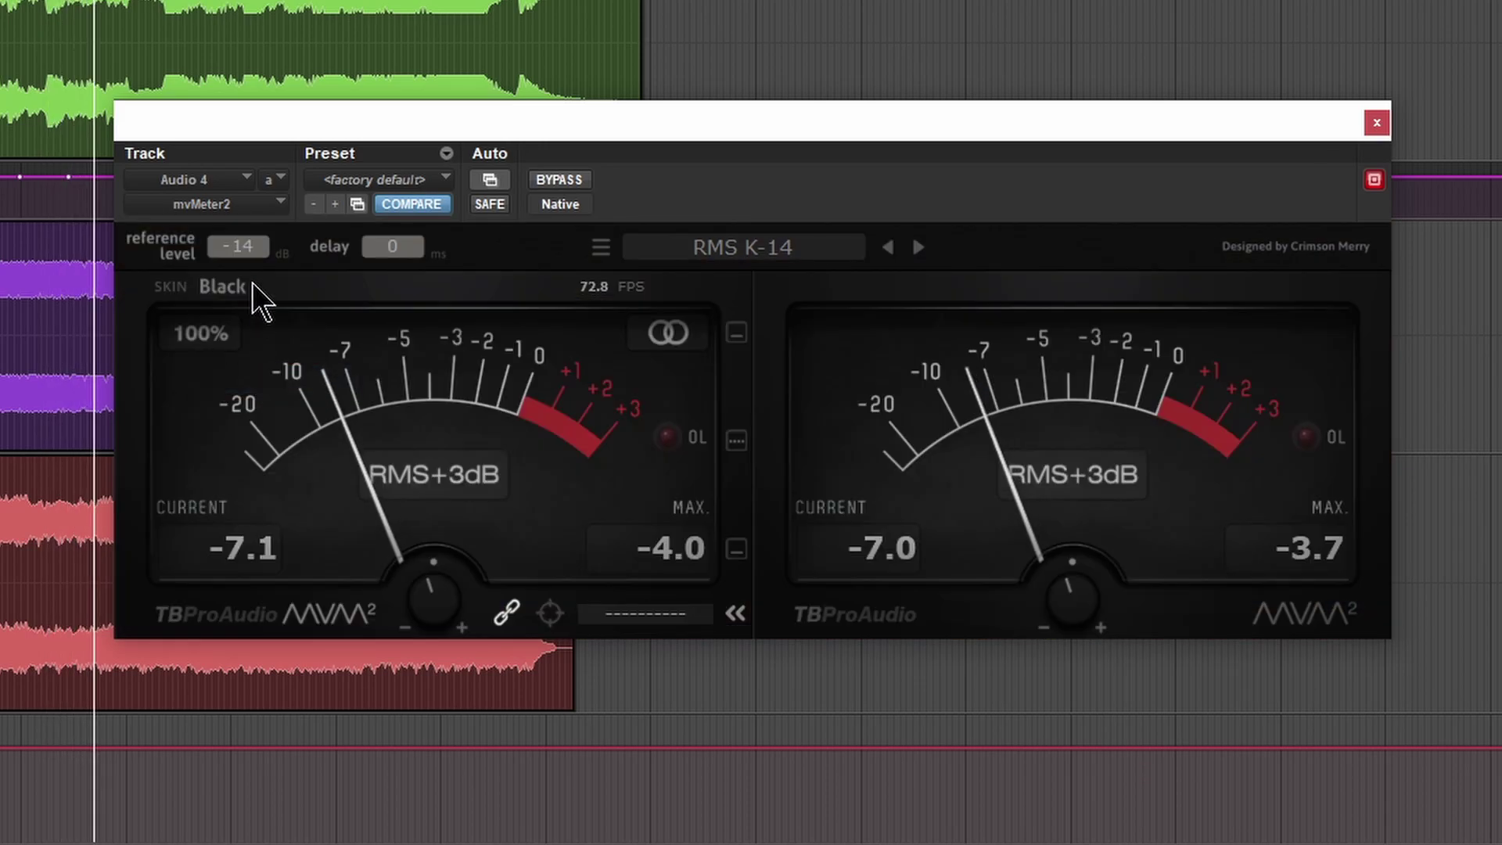
{"action": "left_click", "coordinate": [252, 283]}
{"action": "left_click", "coordinate": [263, 349]}
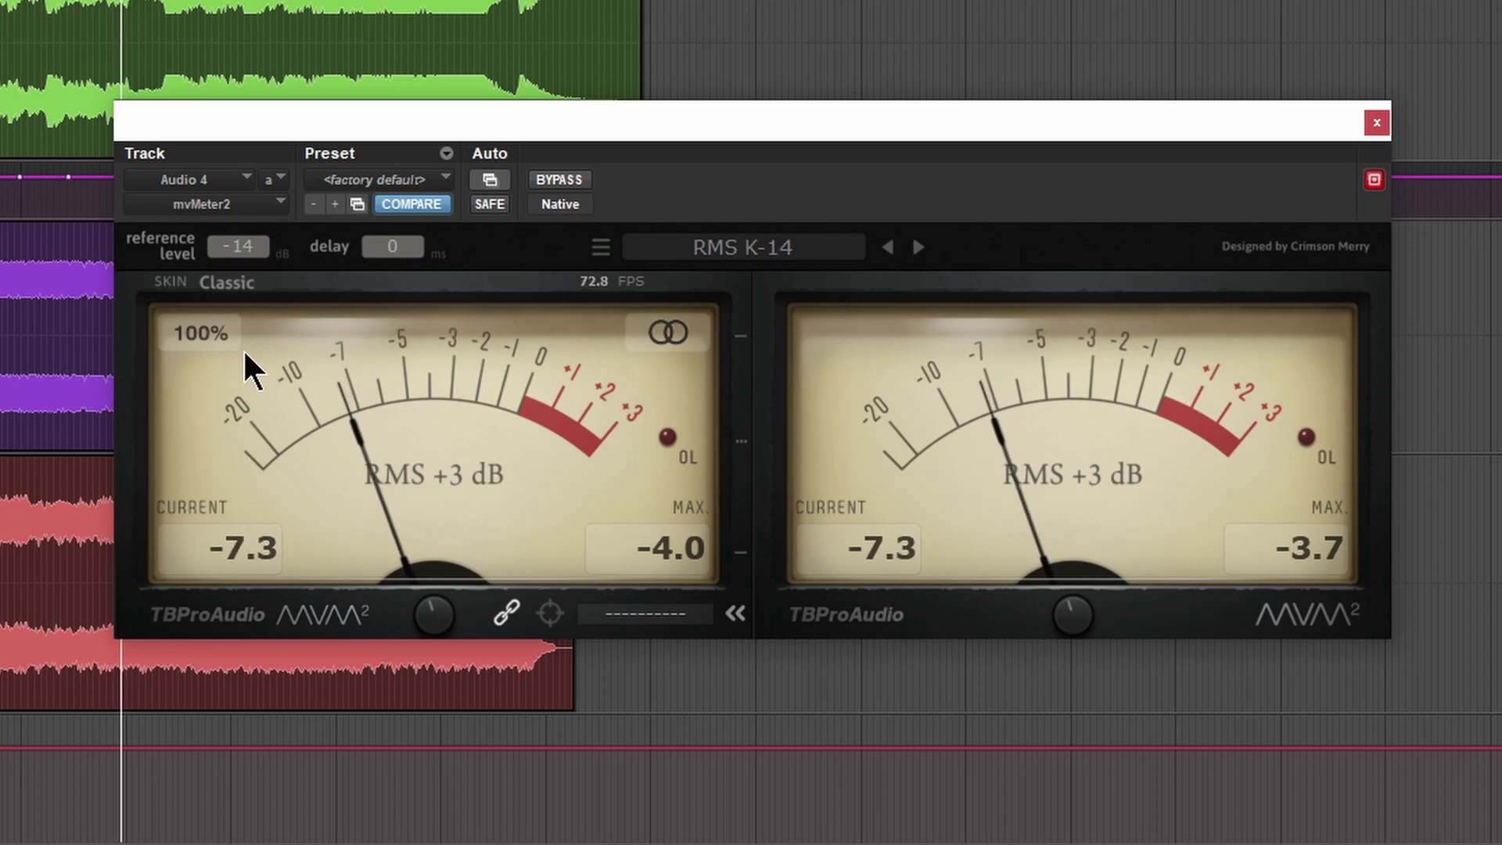
{"action": "left_click", "coordinate": [226, 281]}
{"action": "left_click", "coordinate": [263, 408]}
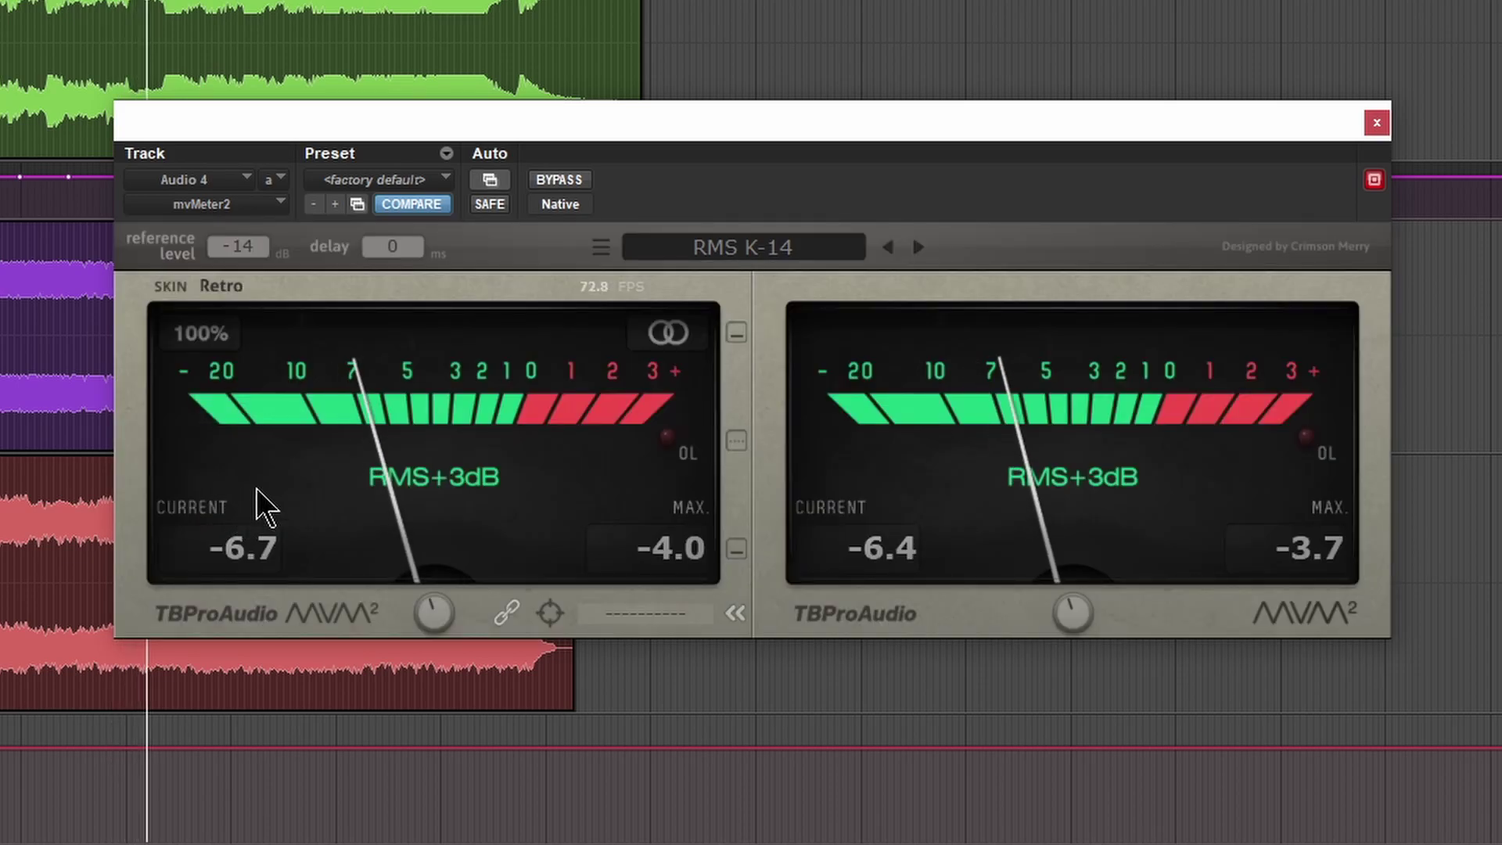
{"action": "left_click", "coordinate": [237, 287]}
{"action": "left_click", "coordinate": [261, 318]}
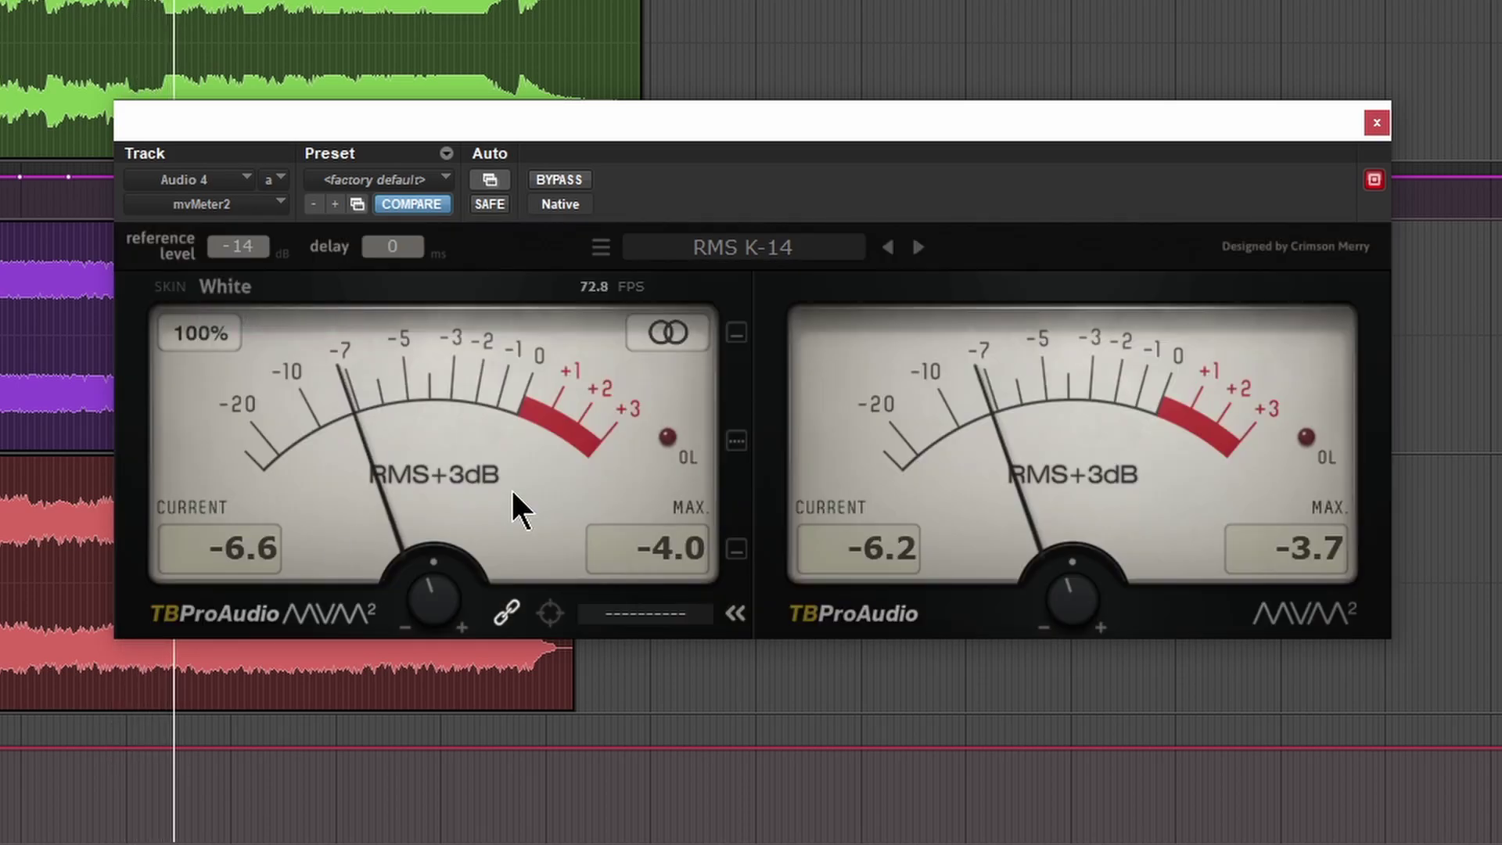
Switch mvMeter2 to Mid/Side metering and trim the left and right gain knobs
{"action": "left_click", "coordinate": [670, 333]}
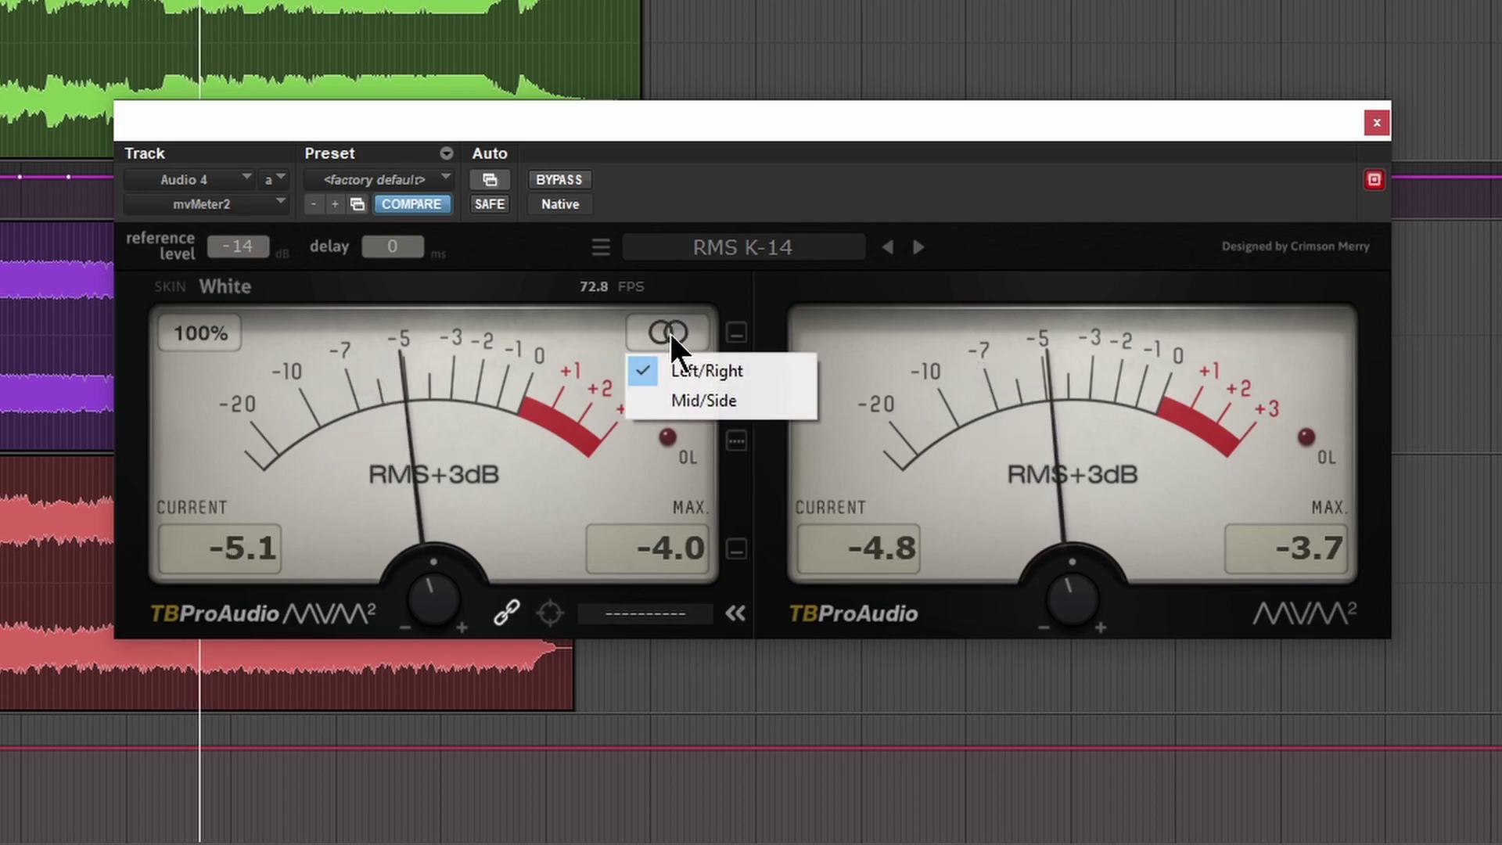
{"action": "left_click", "coordinate": [701, 400]}
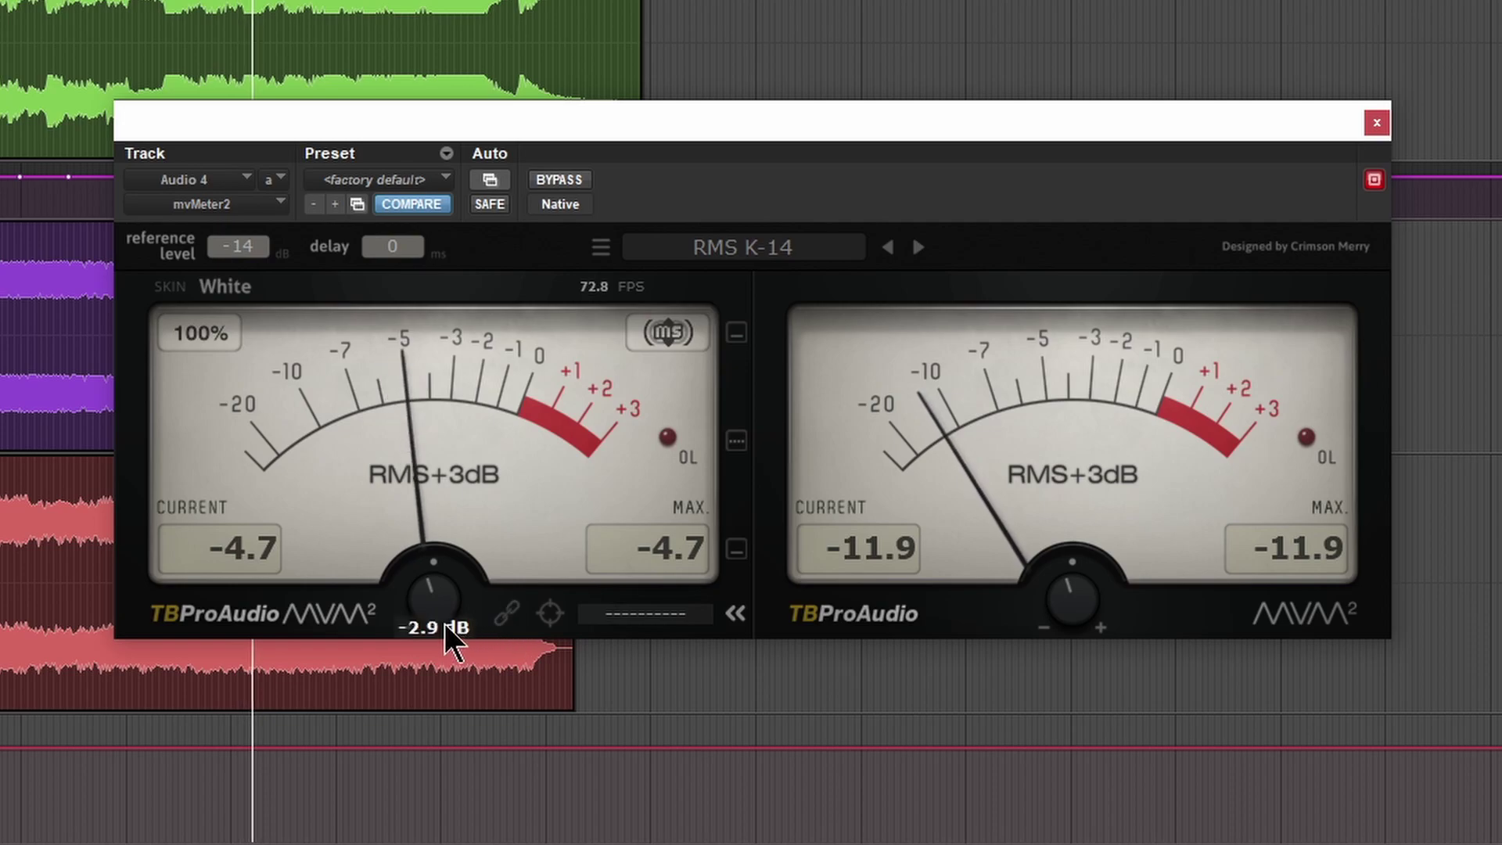
{"action": "left_click_drag", "start_coordinate": [427, 610], "coordinate": [438, 799]}
{"action": "scroll", "coordinate": [1074, 584], "scroll_direction": "up", "scroll_amount": 1}
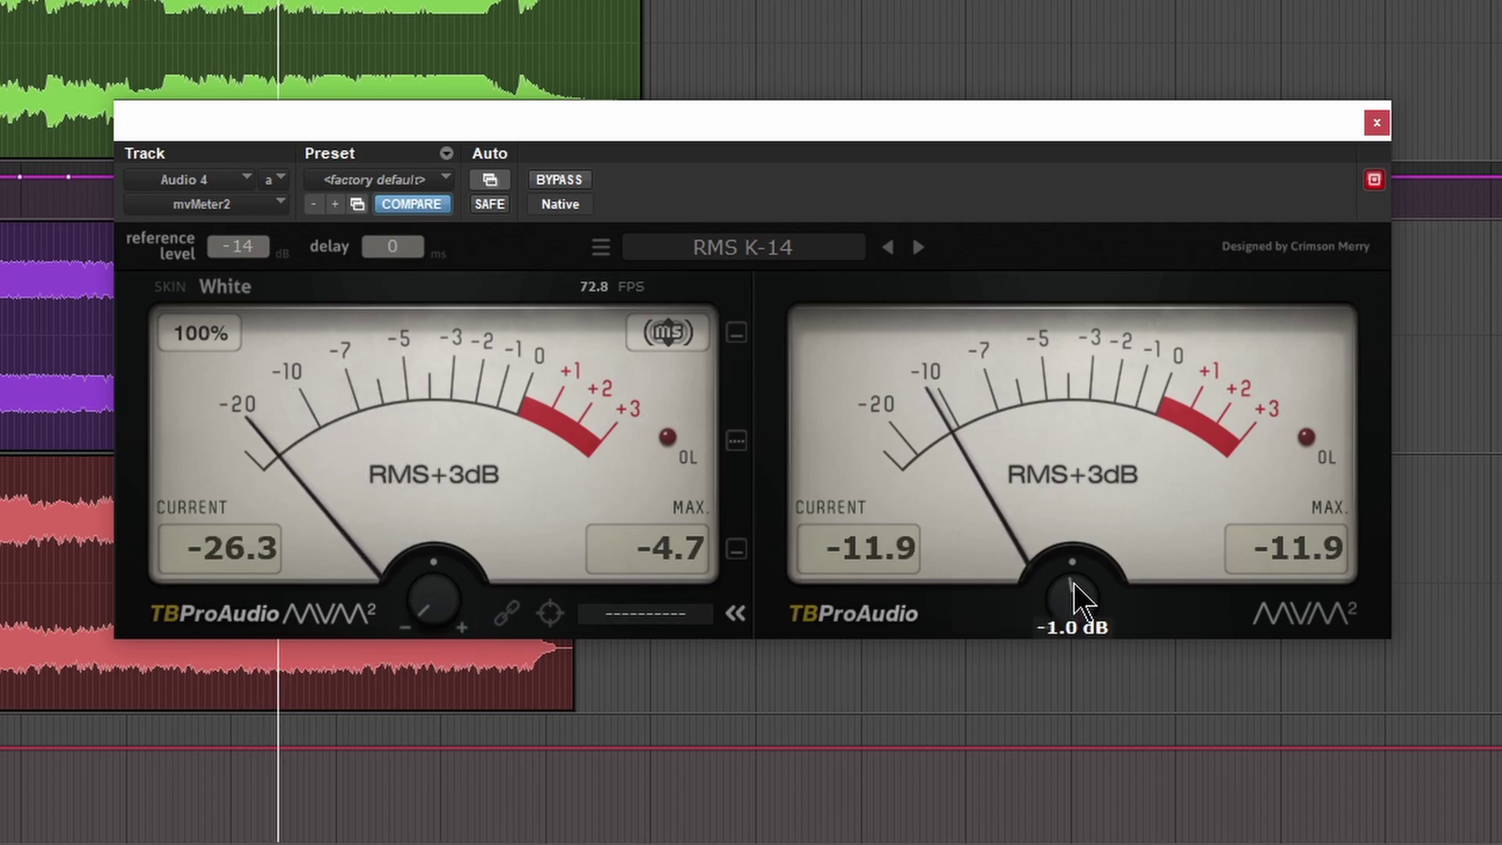
{"action": "left_click_drag", "start_coordinate": [455, 600], "coordinate": [465, 395]}
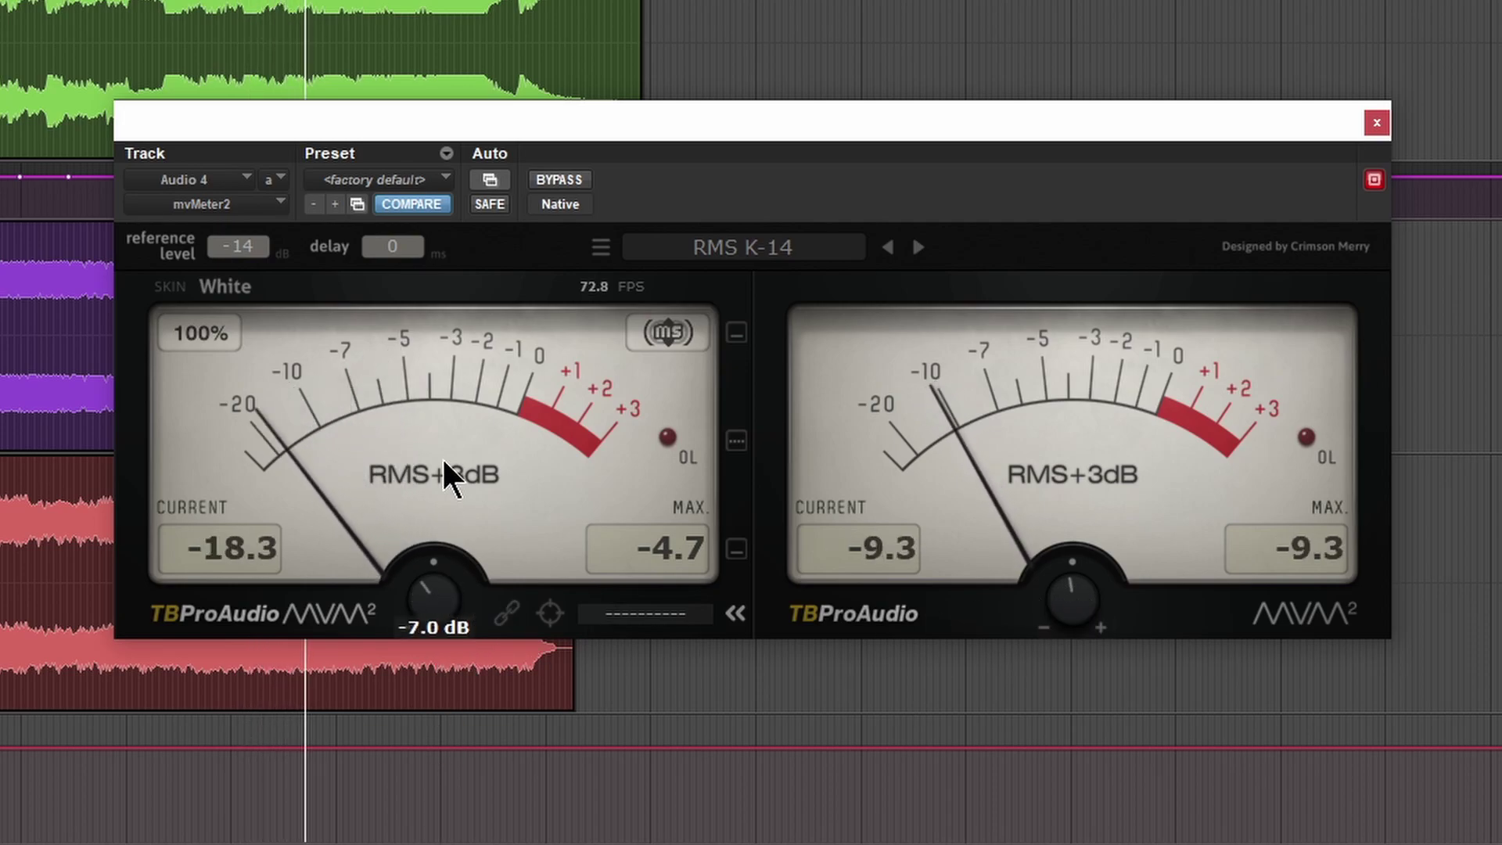
{"action": "mouse_move", "coordinate": [1071, 599]}
{"action": "left_mouse_down"}
{"action": "mouse_move", "coordinate": [1088, 783]}
{"action": "mouse_move", "coordinate": [1043, 577]}
{"action": "left_mouse_up"}
{"action": "left_click_drag", "start_coordinate": [433, 612], "coordinate": [429, 640]}
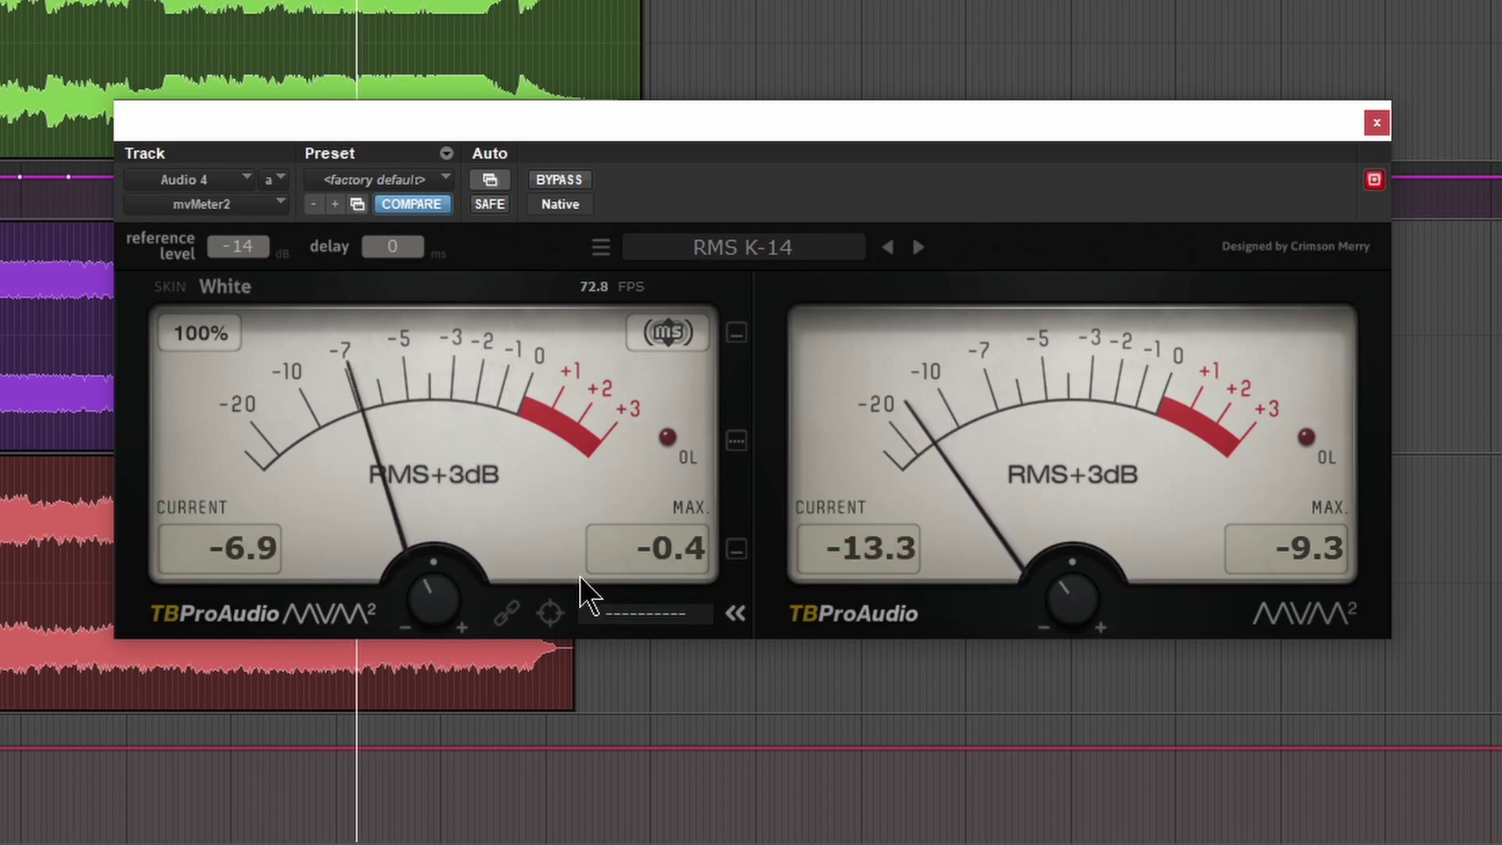
{"action": "scroll", "coordinate": [440, 611], "scroll_direction": "up", "scroll_amount": 1}
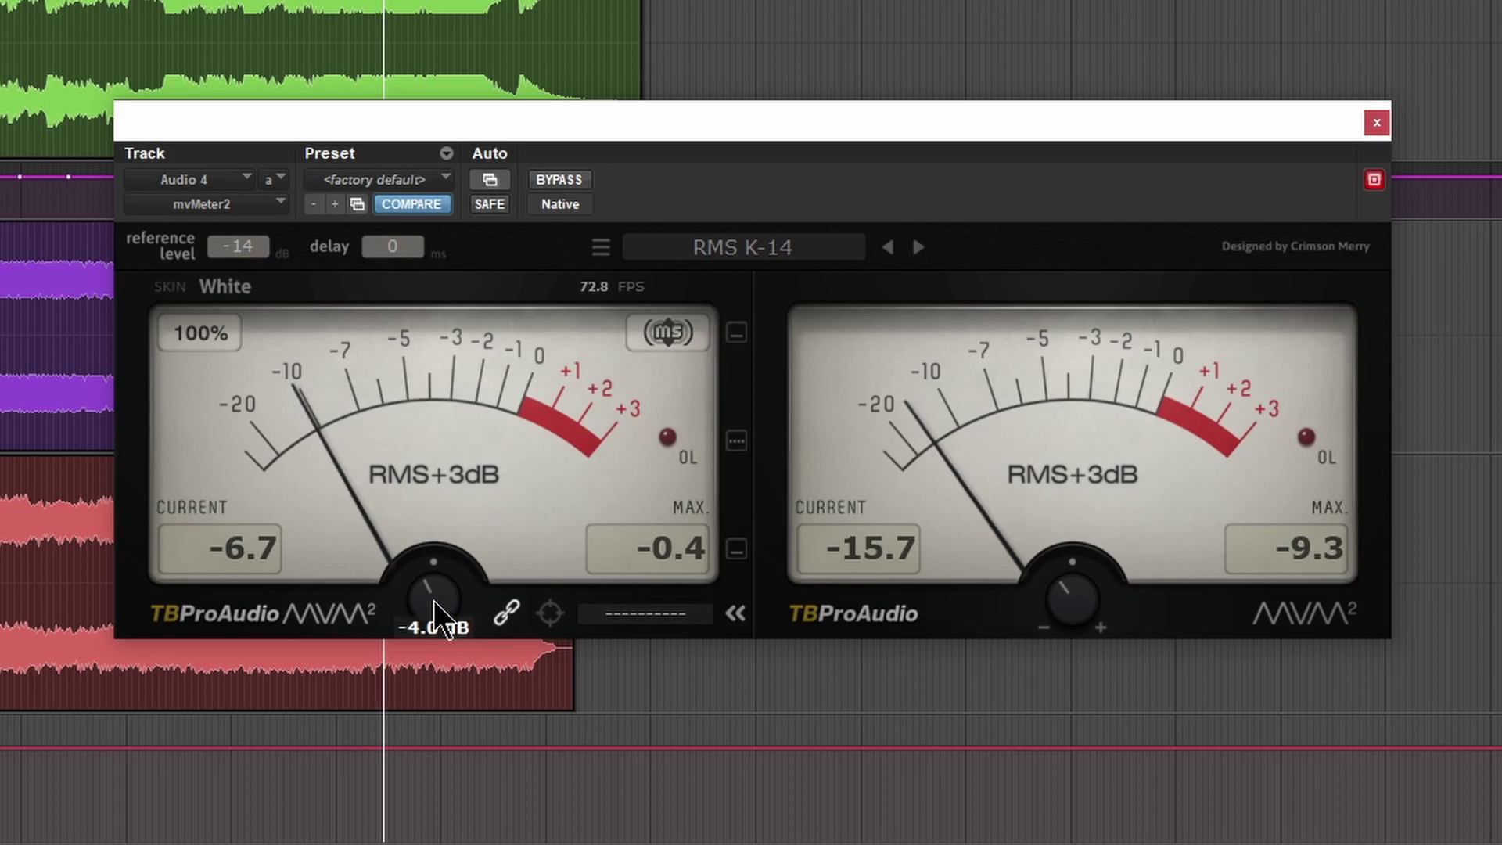
Reset the held peak readings and label the meter GUITAR
{"action": "left_click", "coordinate": [547, 615]}
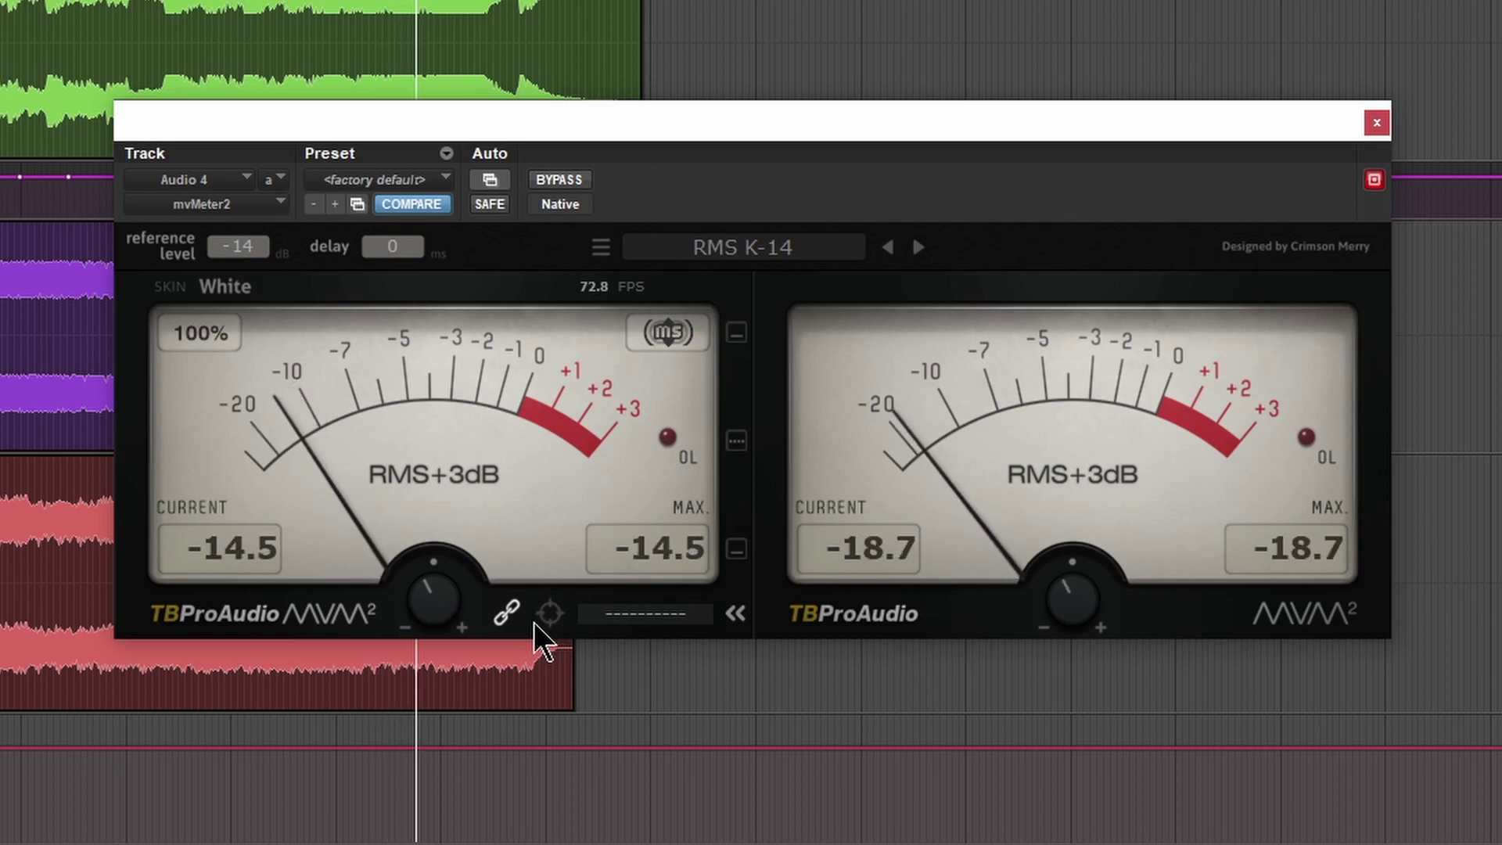
{"action": "left_click", "coordinate": [649, 614]}
{"action": "type", "text": "GUITAR"}
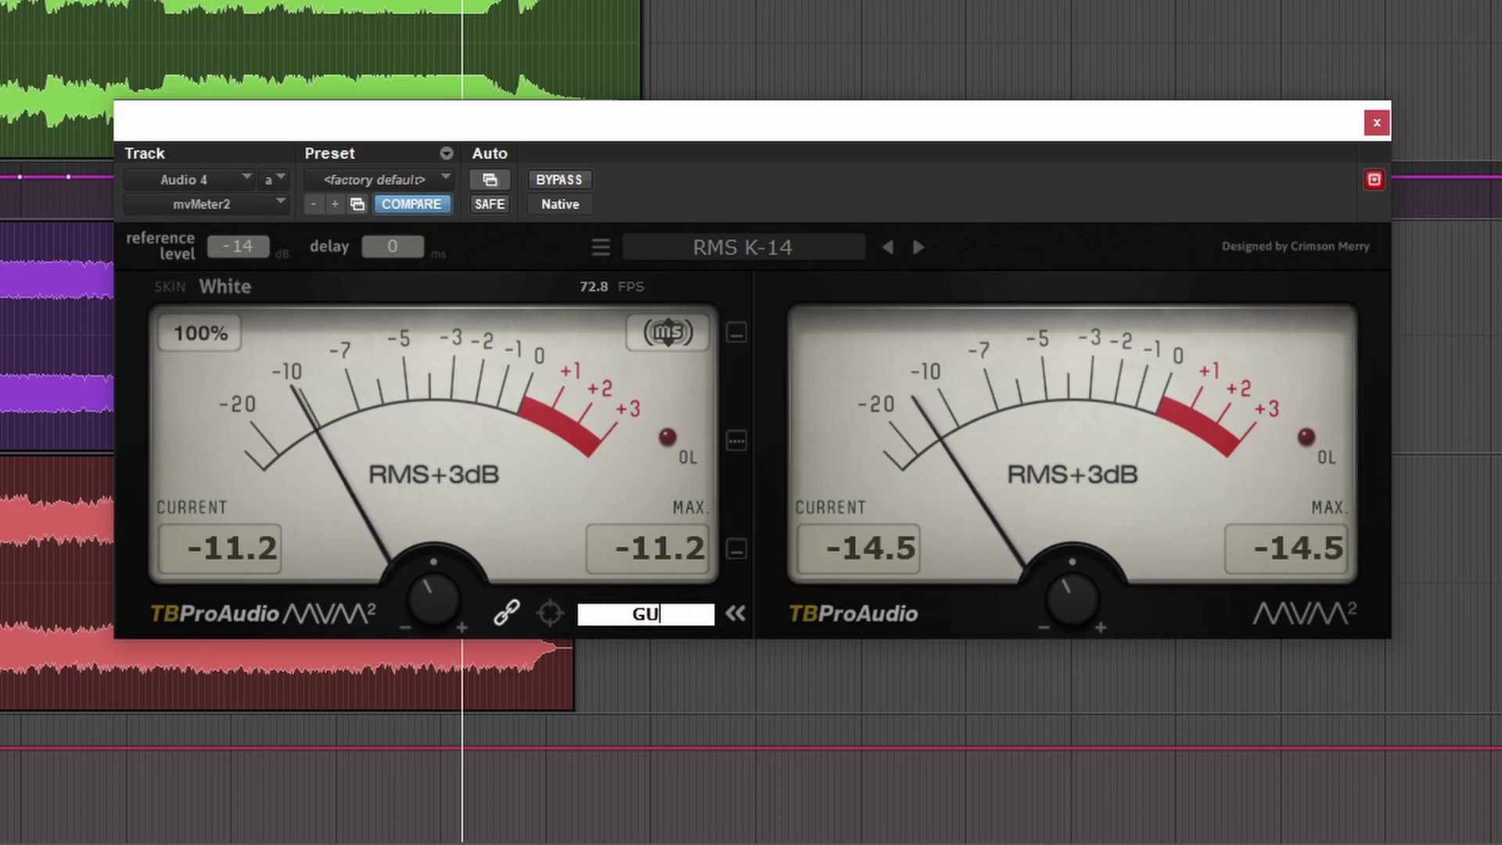
{"action": "key", "text": "Return"}
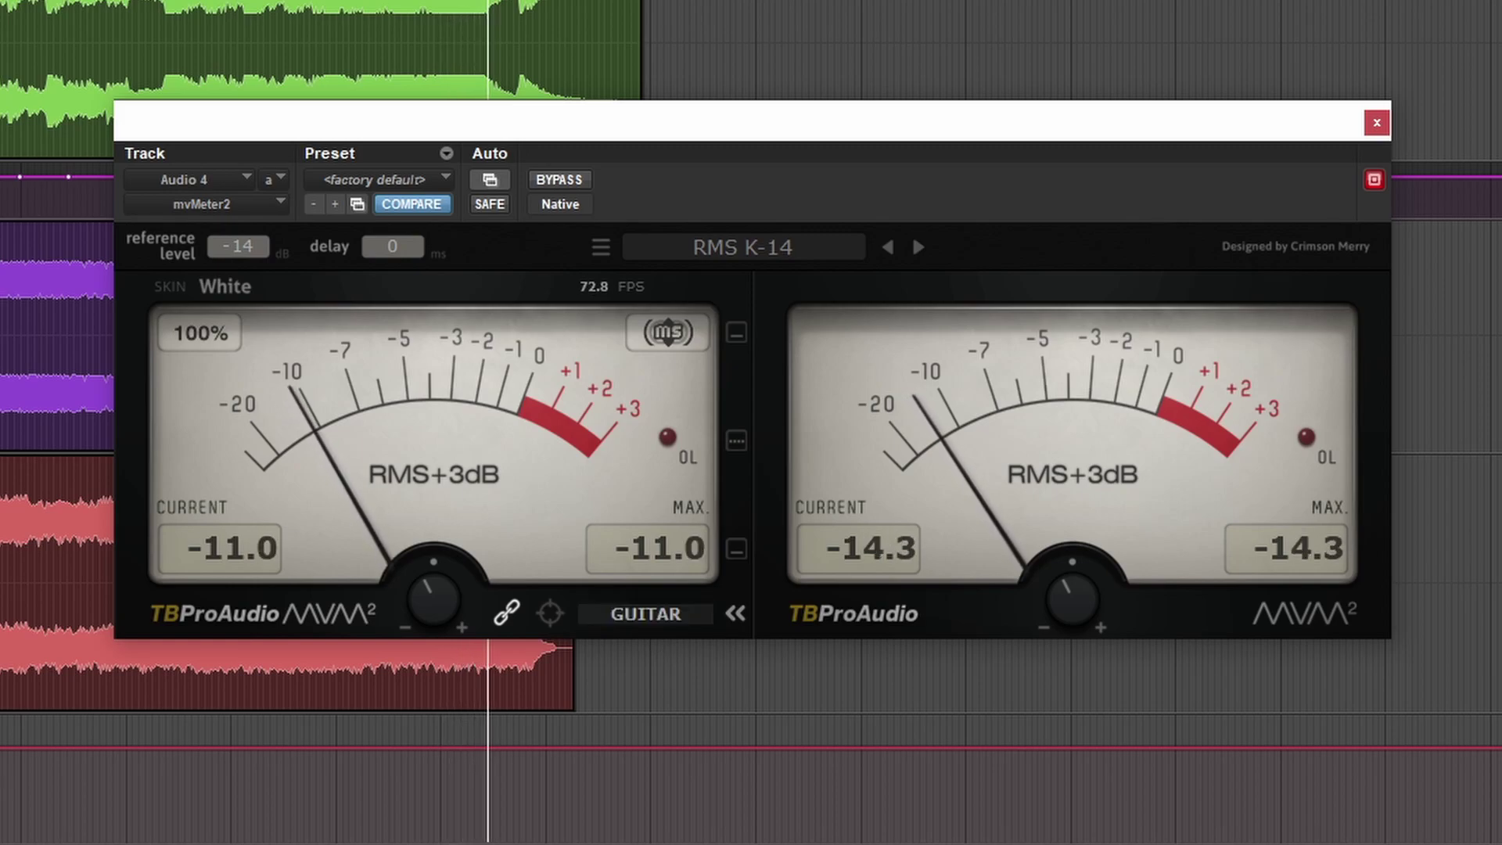
Return to Left/Right metering and set the left gain to about -2 dB
{"action": "left_click", "coordinate": [677, 330]}
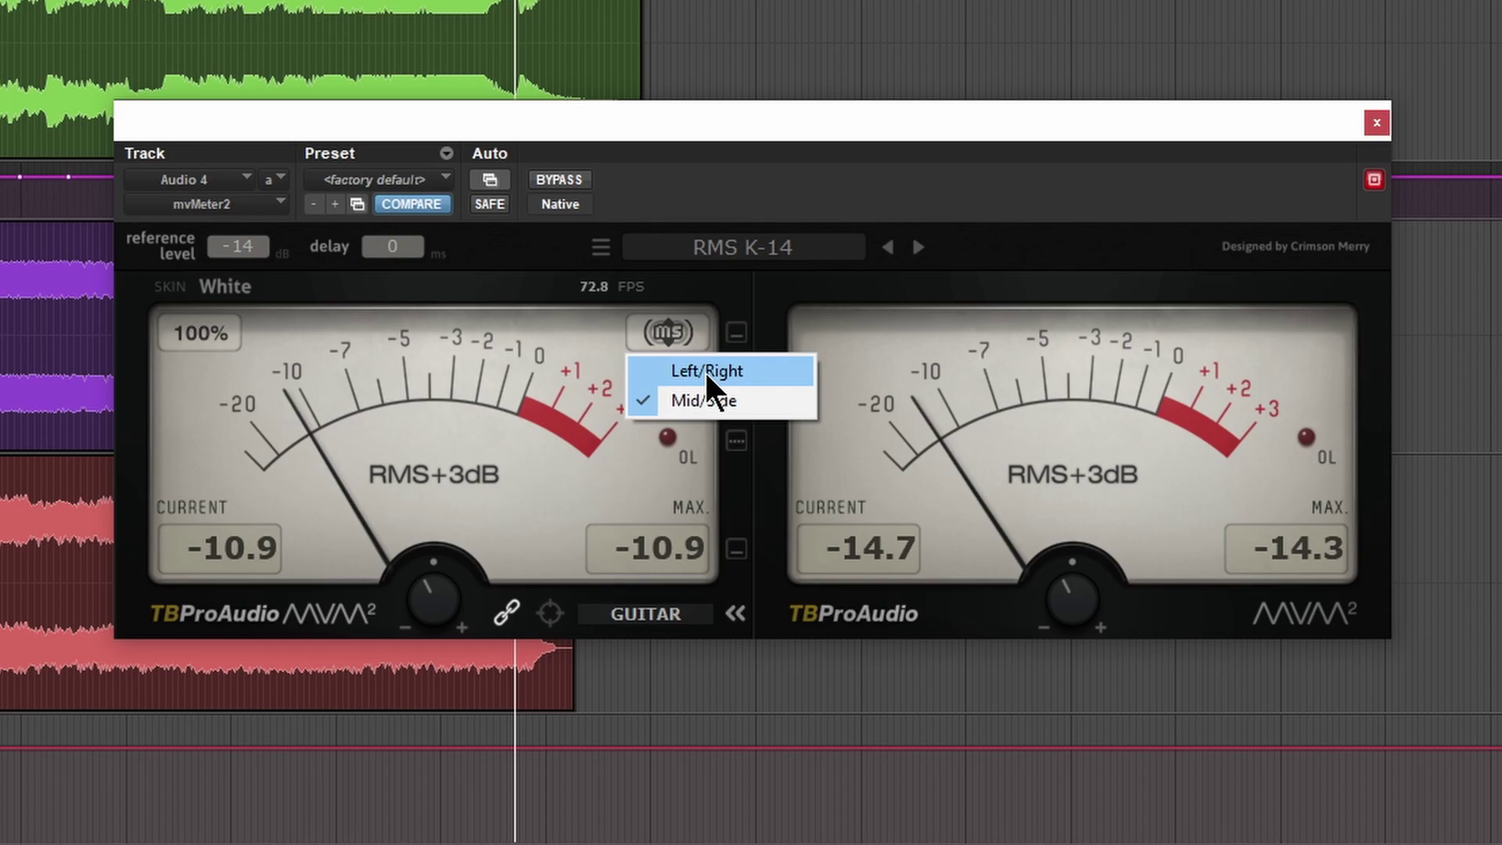
{"action": "left_click", "coordinate": [705, 373]}
{"action": "left_click_drag", "start_coordinate": [417, 584], "coordinate": [426, 570]}
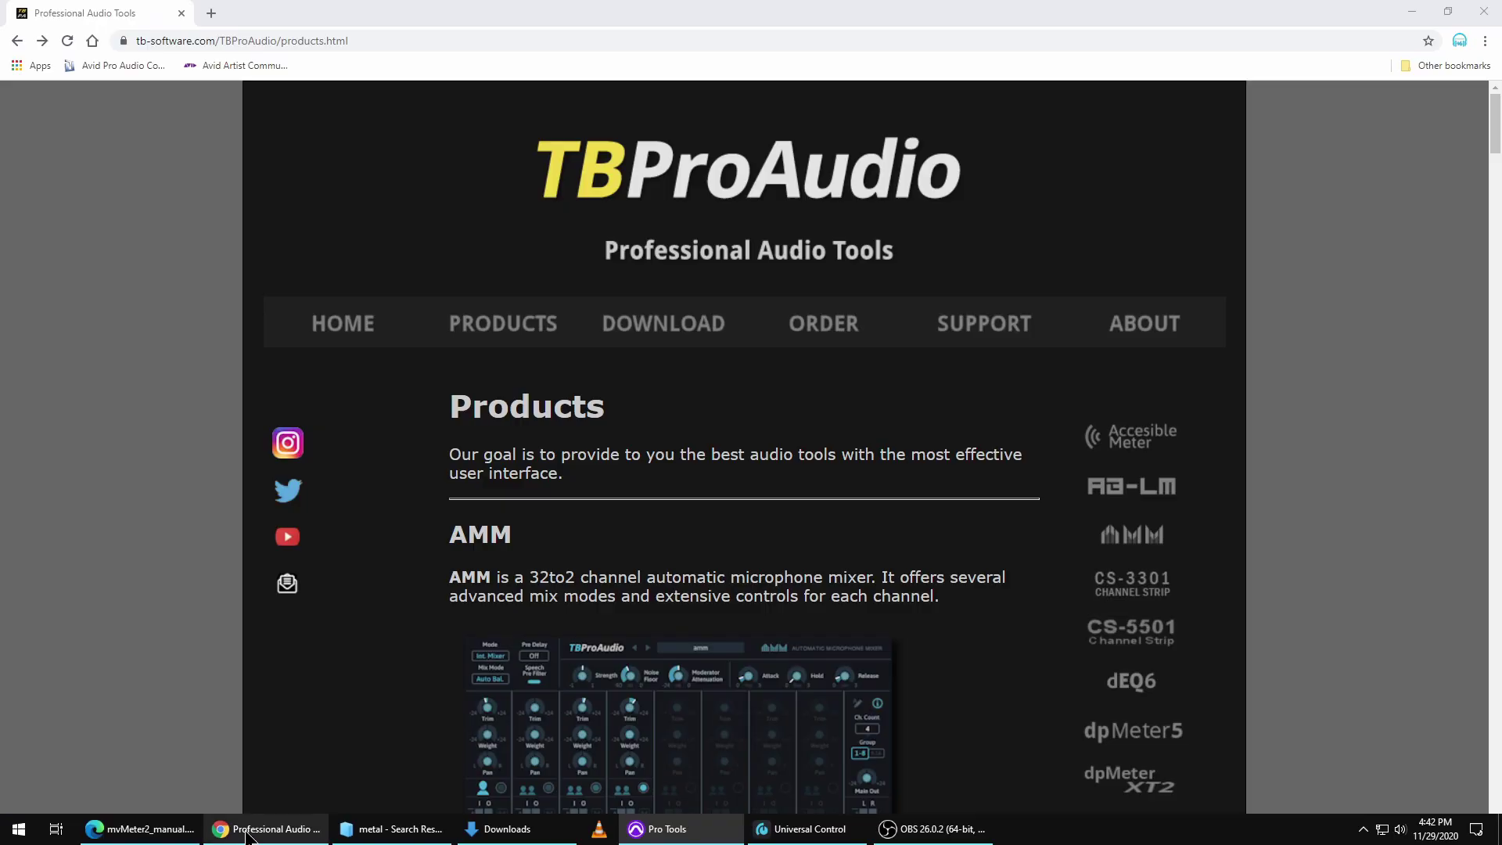
{"action": "scroll", "coordinate": [923, 436], "scroll_direction": "down", "scroll_amount": 5}
{"action": "scroll", "coordinate": [923, 436], "scroll_direction": "down", "scroll_amount": 5}
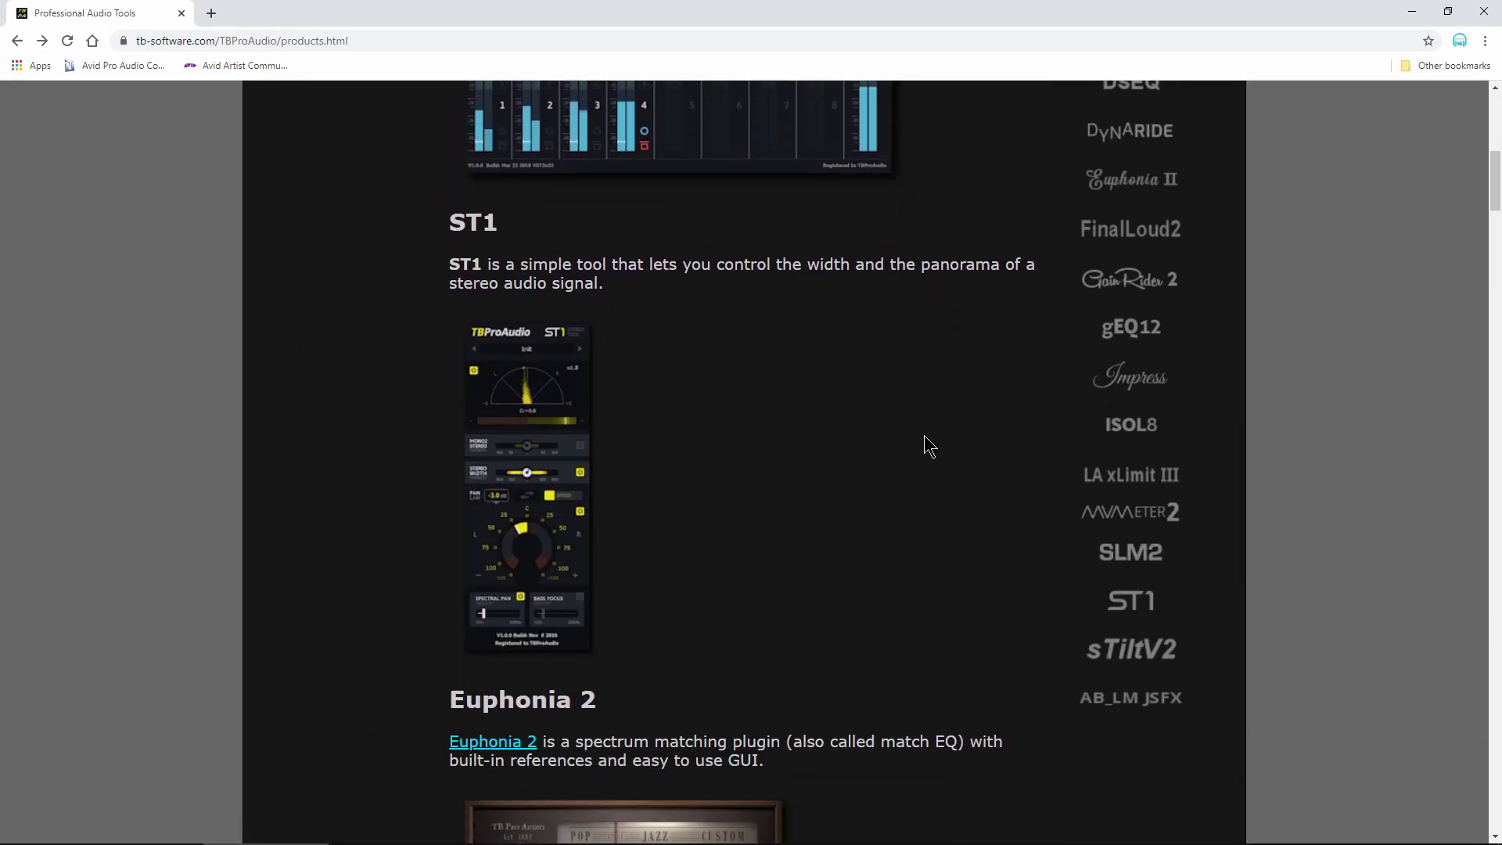
{"action": "scroll", "coordinate": [923, 436], "scroll_direction": "down", "scroll_amount": 5}
{"action": "scroll", "coordinate": [924, 435], "scroll_direction": "down", "scroll_amount": 5}
{"action": "scroll", "coordinate": [923, 435], "scroll_direction": "down", "scroll_amount": 5}
{"action": "scroll", "coordinate": [924, 435], "scroll_direction": "down", "scroll_amount": 5}
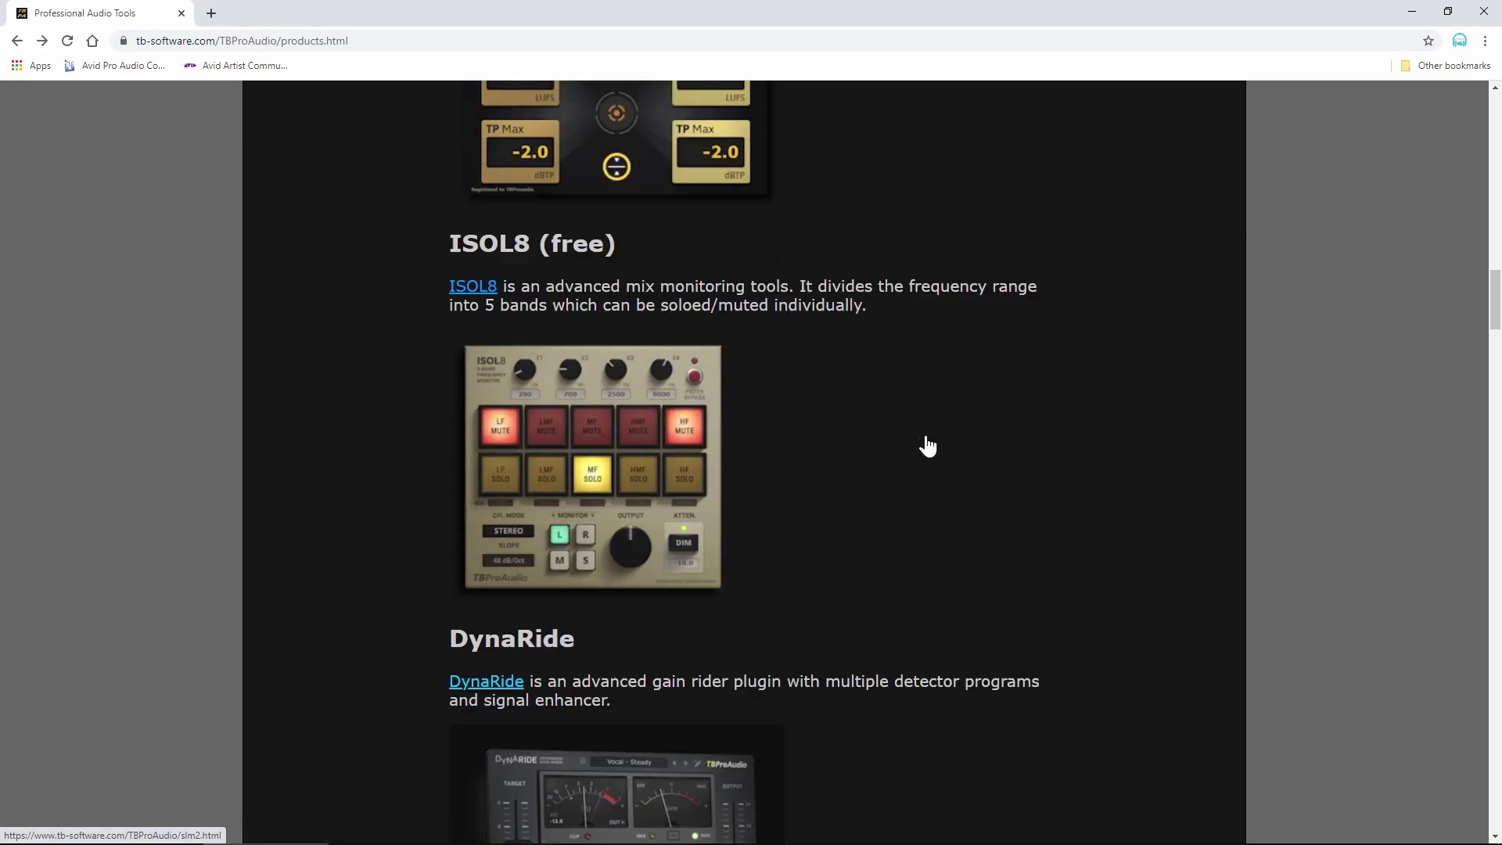
{"action": "scroll", "coordinate": [924, 435], "scroll_direction": "down", "scroll_amount": 2}
{"action": "scroll", "coordinate": [958, 328], "scroll_direction": "down", "scroll_amount": 5}
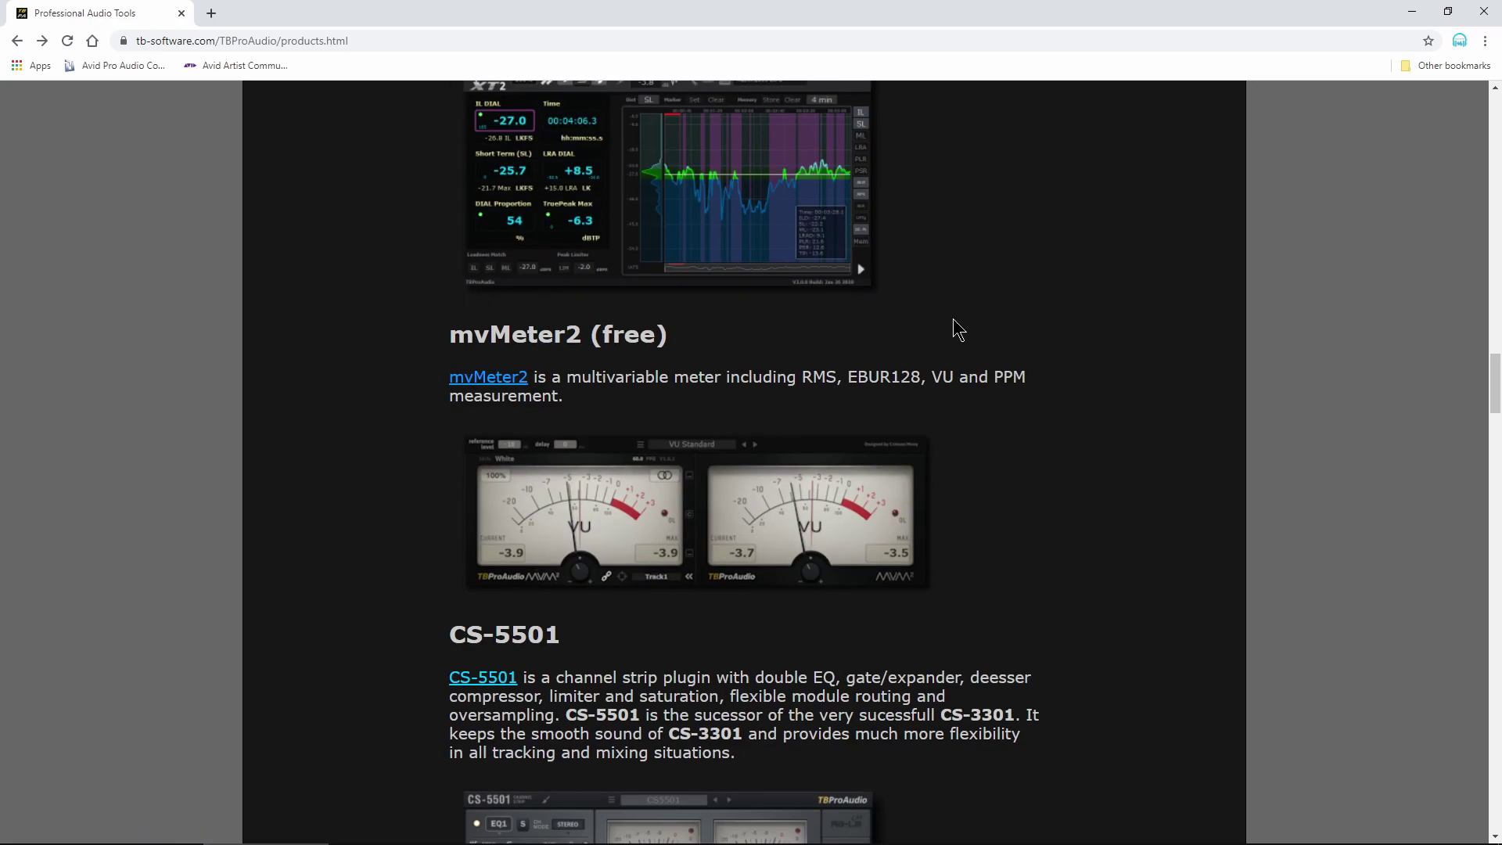
{"action": "scroll", "coordinate": [958, 328], "scroll_direction": "down", "scroll_amount": 5}
{"action": "scroll", "coordinate": [958, 328], "scroll_direction": "down", "scroll_amount": 3}
{"action": "scroll", "coordinate": [957, 330], "scroll_direction": "up", "scroll_amount": 3}
{"action": "scroll", "coordinate": [934, 393], "scroll_direction": "down", "scroll_amount": 4}
{"action": "scroll", "coordinate": [934, 394], "scroll_direction": "down", "scroll_amount": 4}
{"action": "scroll", "coordinate": [934, 394], "scroll_direction": "down", "scroll_amount": 4}
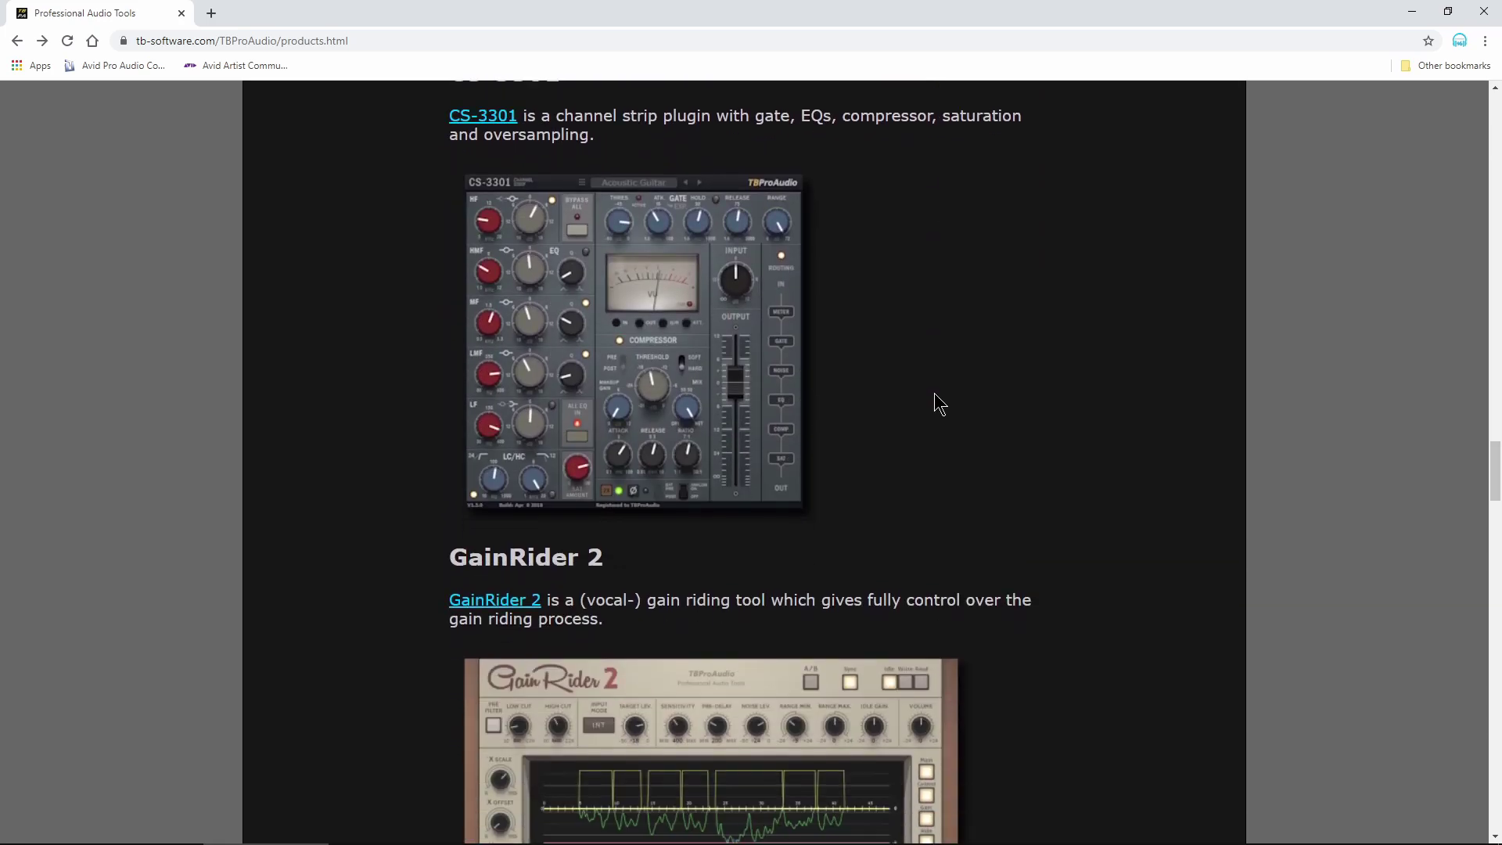
{"action": "scroll", "coordinate": [935, 392], "scroll_direction": "down", "scroll_amount": 4}
{"action": "scroll", "coordinate": [935, 405], "scroll_direction": "down", "scroll_amount": 5}
{"action": "scroll", "coordinate": [934, 405], "scroll_direction": "down", "scroll_amount": 3}
{"action": "scroll", "coordinate": [934, 405], "scroll_direction": "down", "scroll_amount": 4}
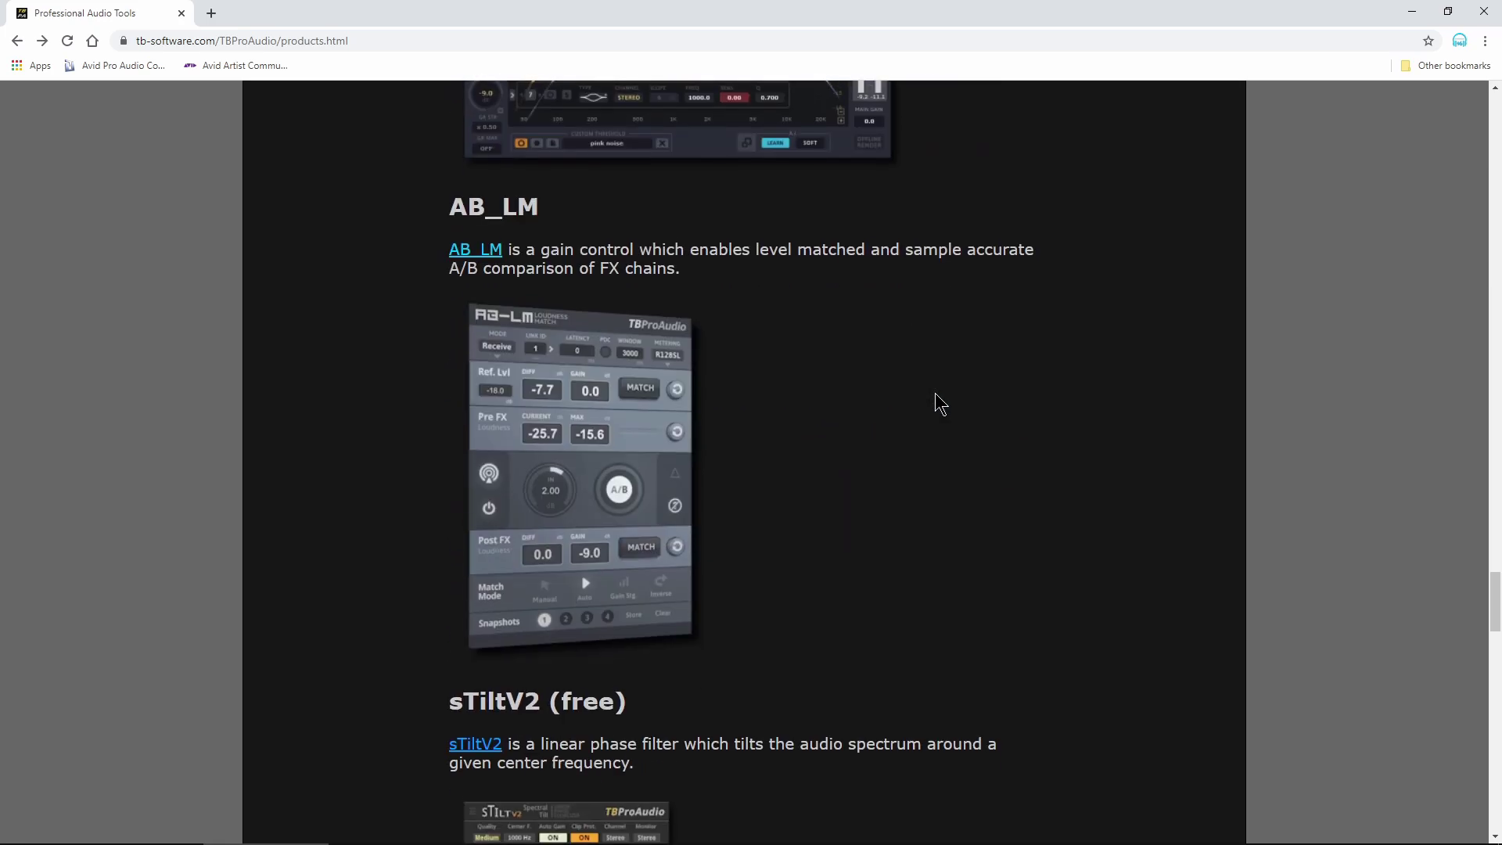
{"action": "scroll", "coordinate": [935, 406], "scroll_direction": "down", "scroll_amount": 4}
{"action": "scroll", "coordinate": [940, 404], "scroll_direction": "down", "scroll_amount": 1}
{"action": "scroll", "coordinate": [940, 405], "scroll_direction": "up", "scroll_amount": 2}
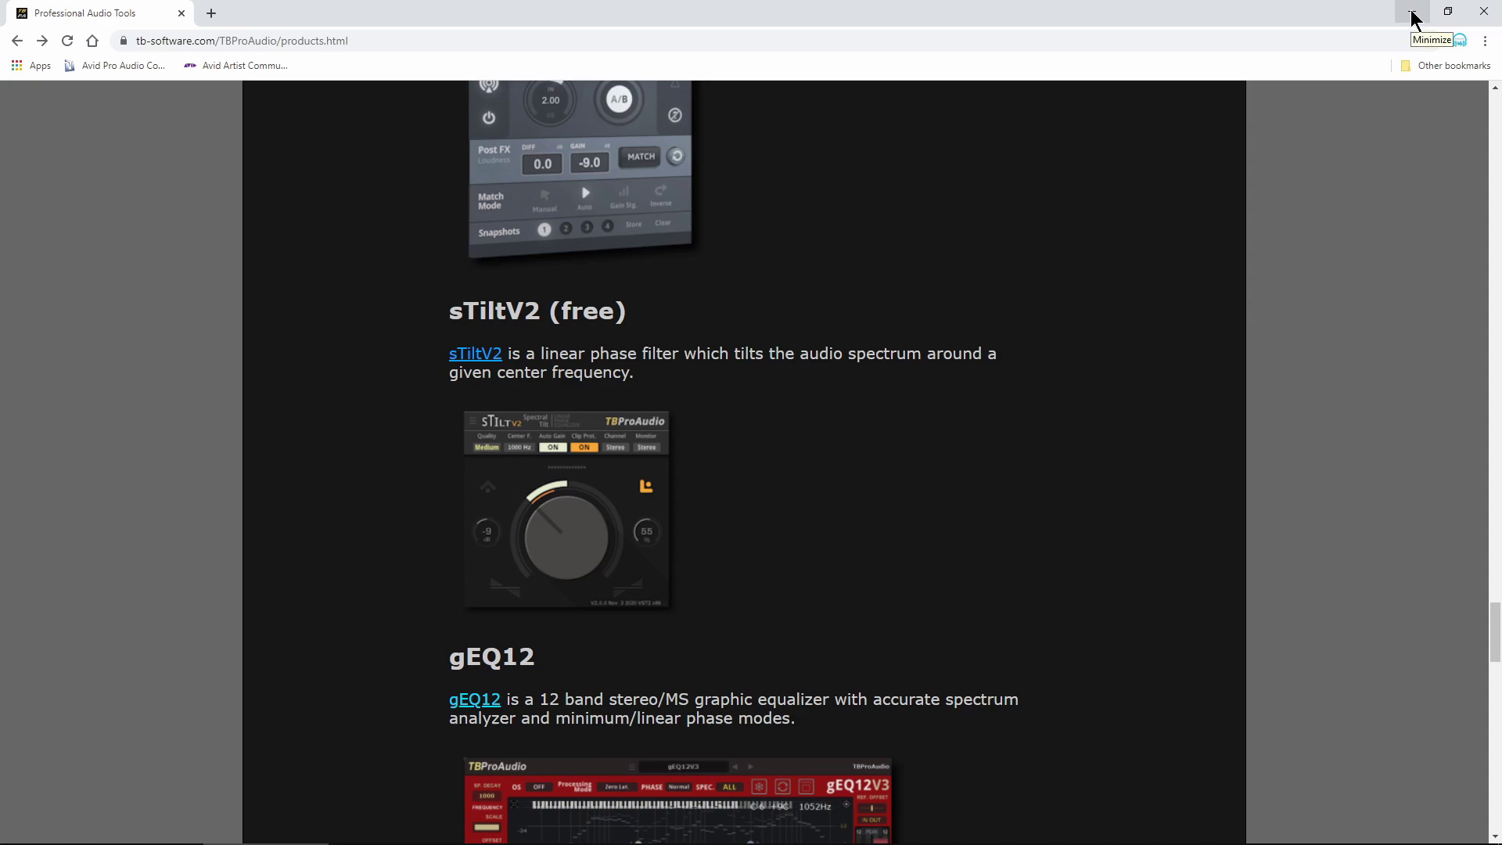
Minimize the TBProAudio products browser to reveal the Pro Tools session
{"action": "left_click", "coordinate": [1415, 15]}
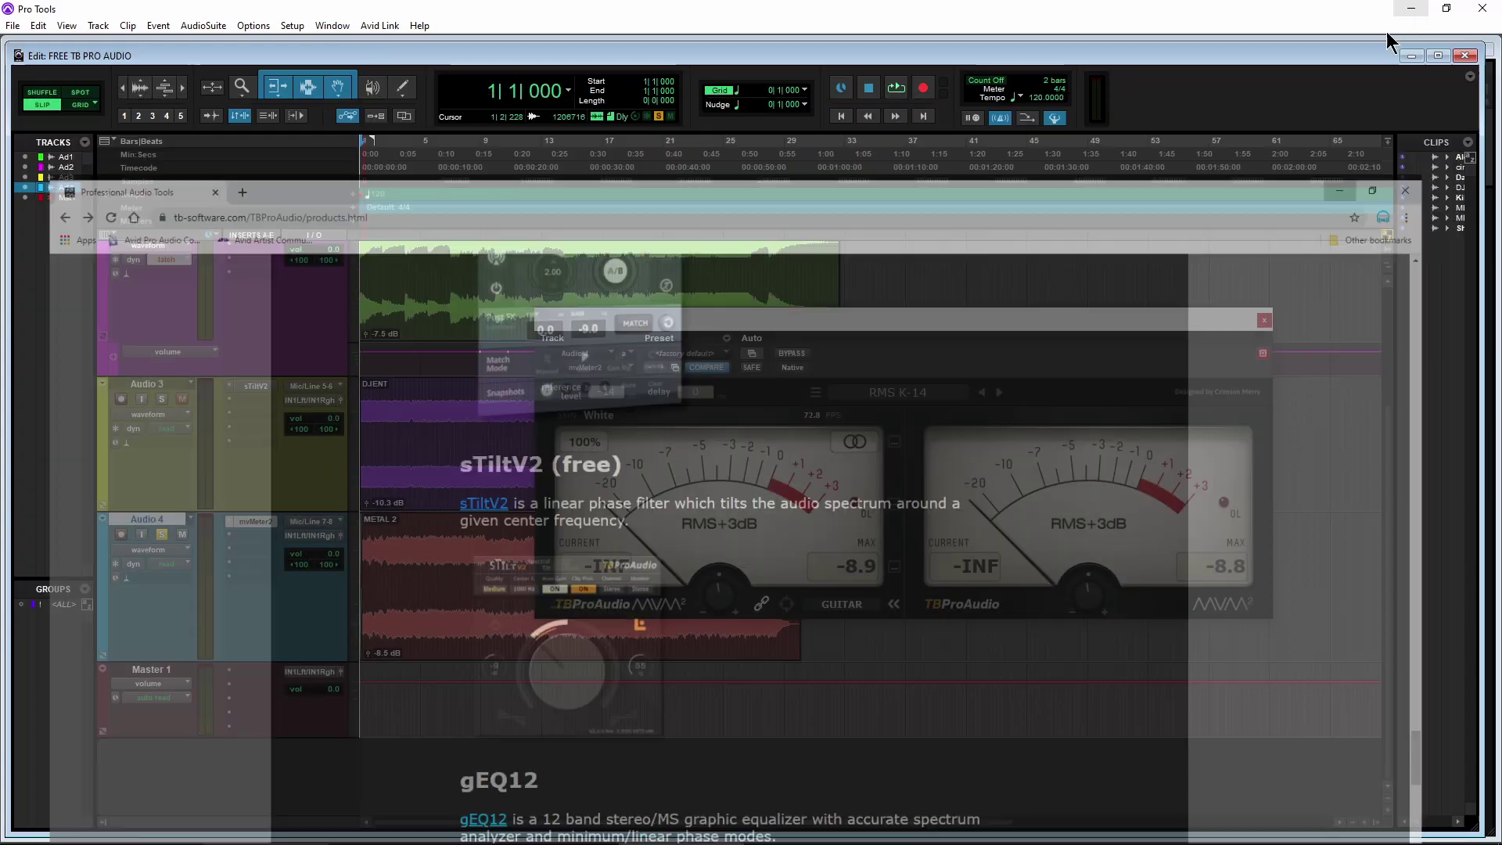